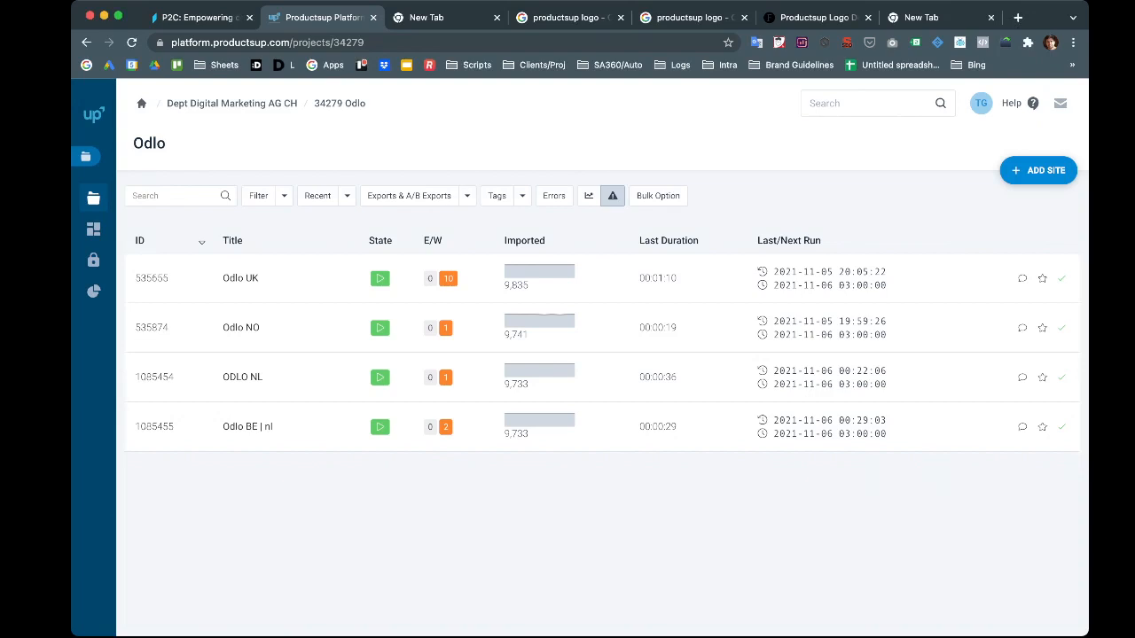
Add a new, non-copied site titled "Odlo BE | fr" to the Odlo project, reusing the "Odlo BE | nl" title as its basis
mouse_move(93, 213)
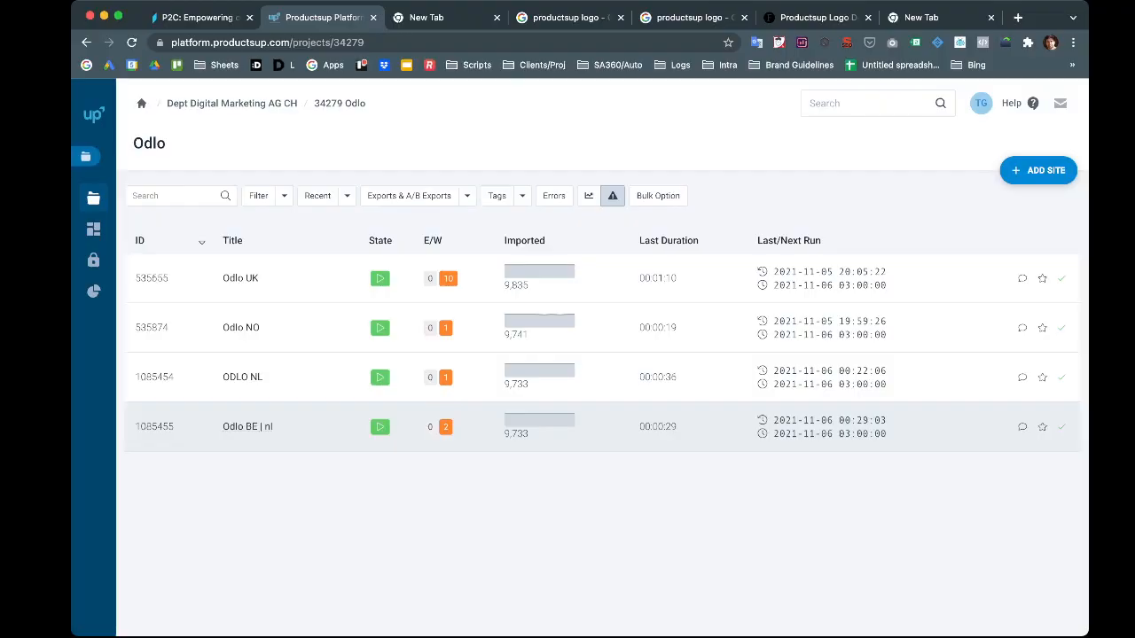
drag(274, 427, 222, 427)
key(super+c)
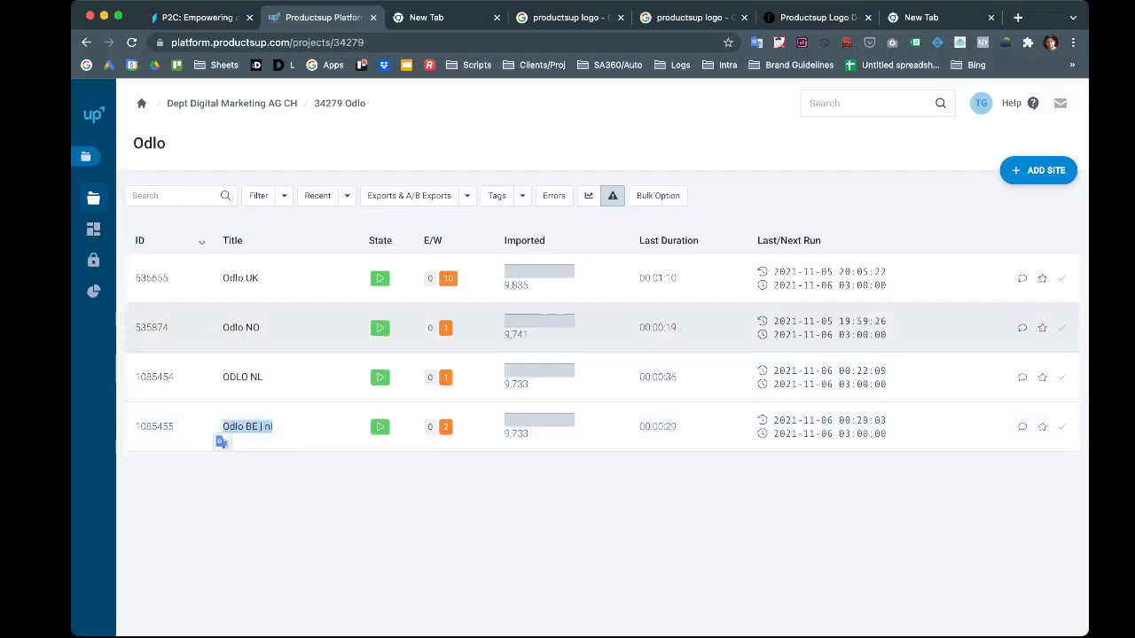
click(1038, 170)
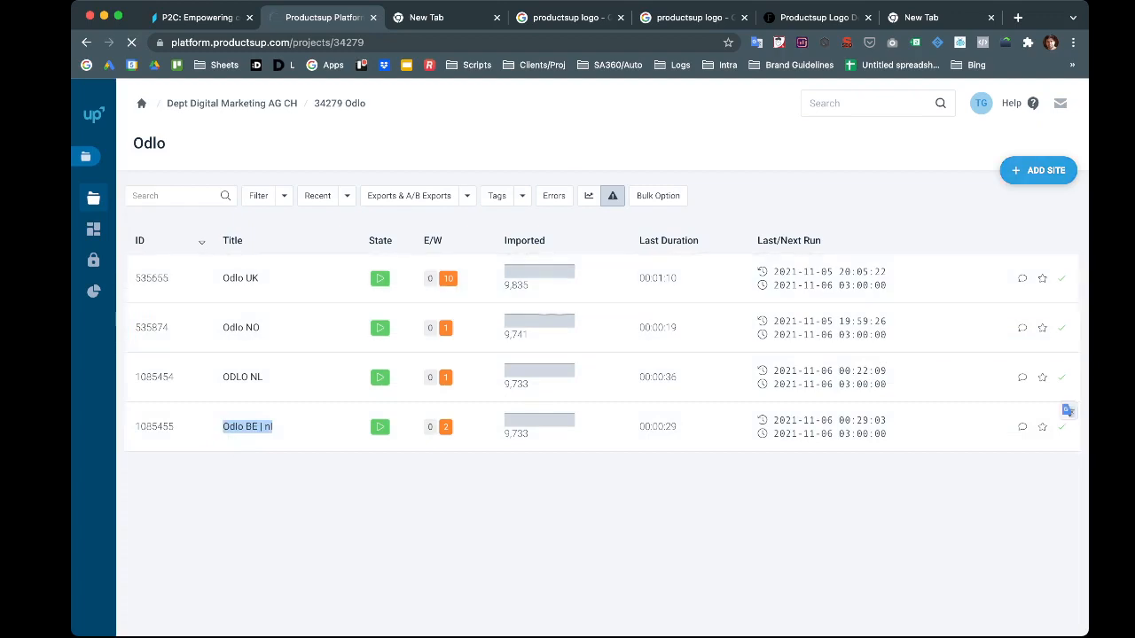
click(601, 221)
key(super+v)
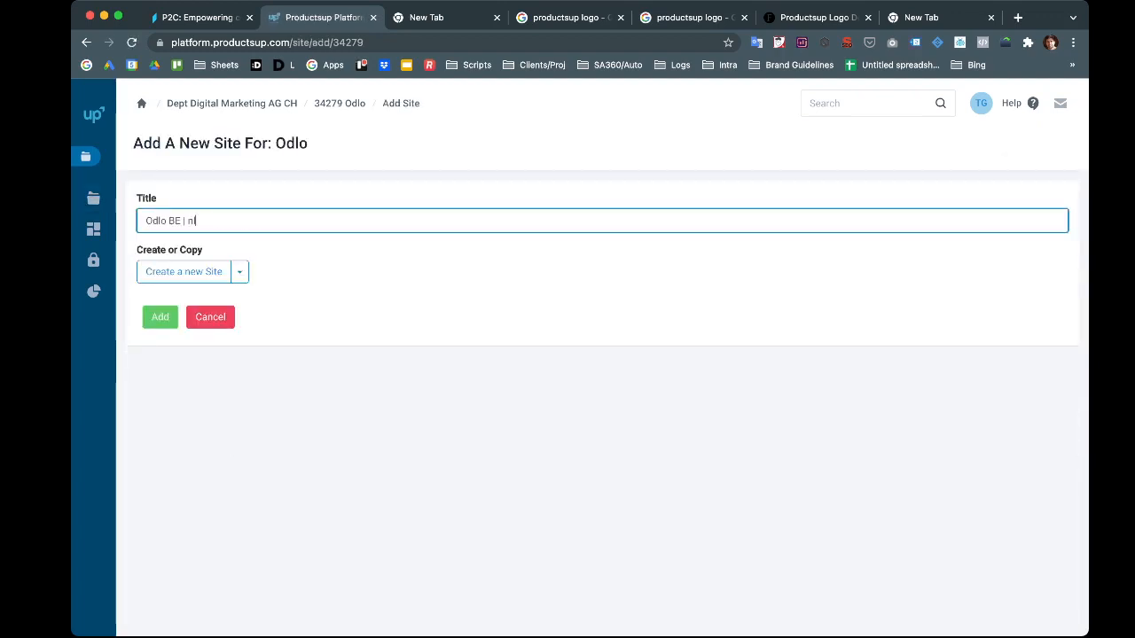
key(shift+alt+Left)
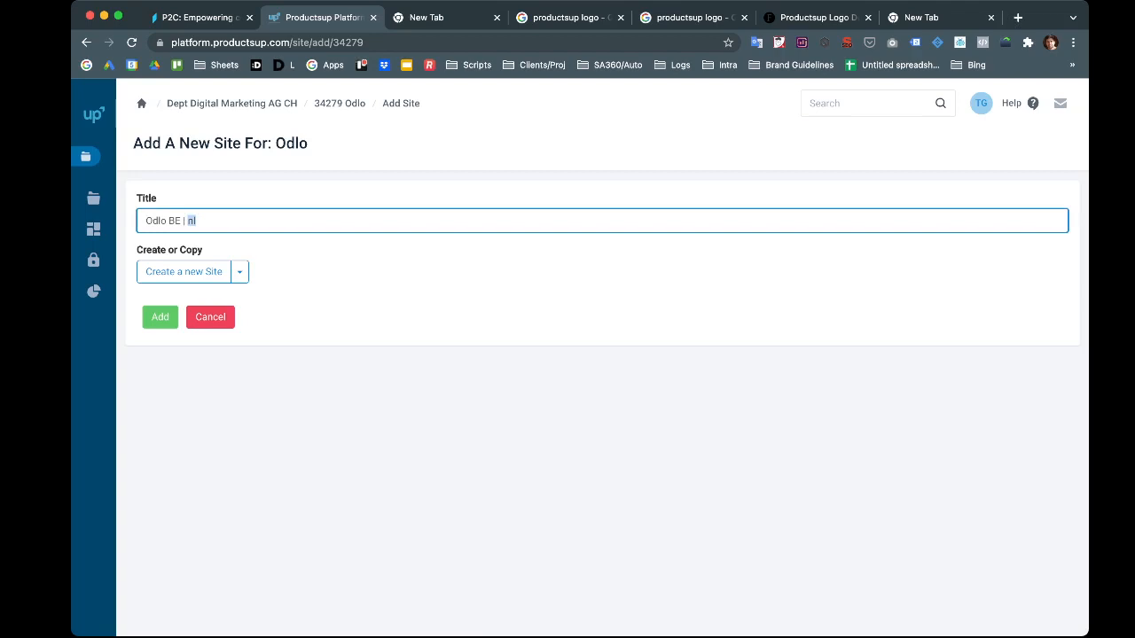
text(fr)
click(239, 272)
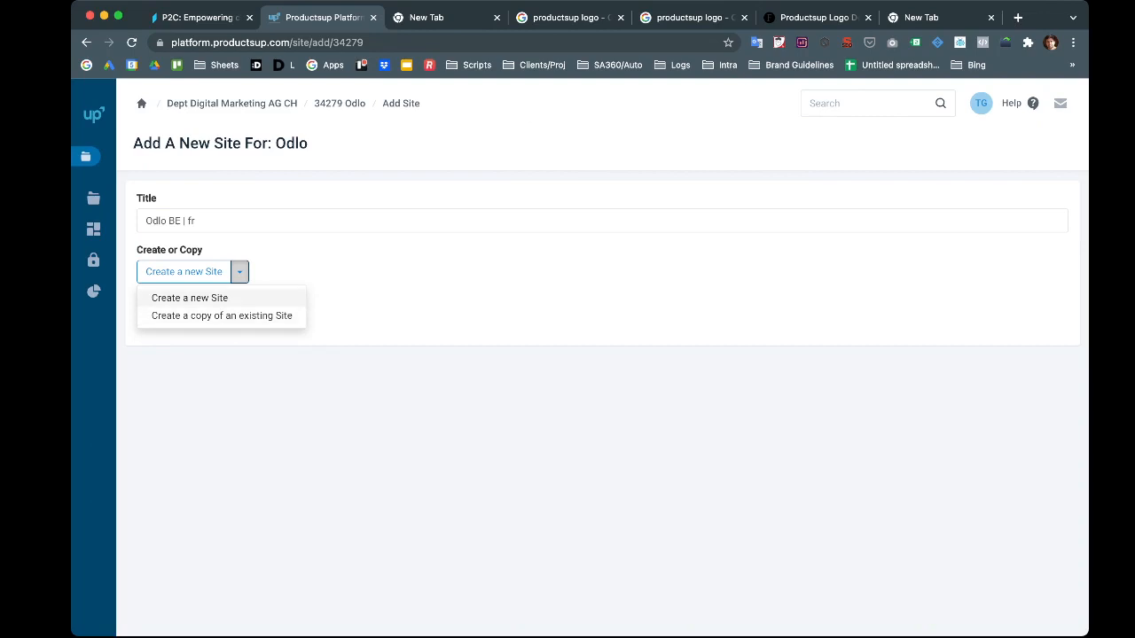
click(189, 298)
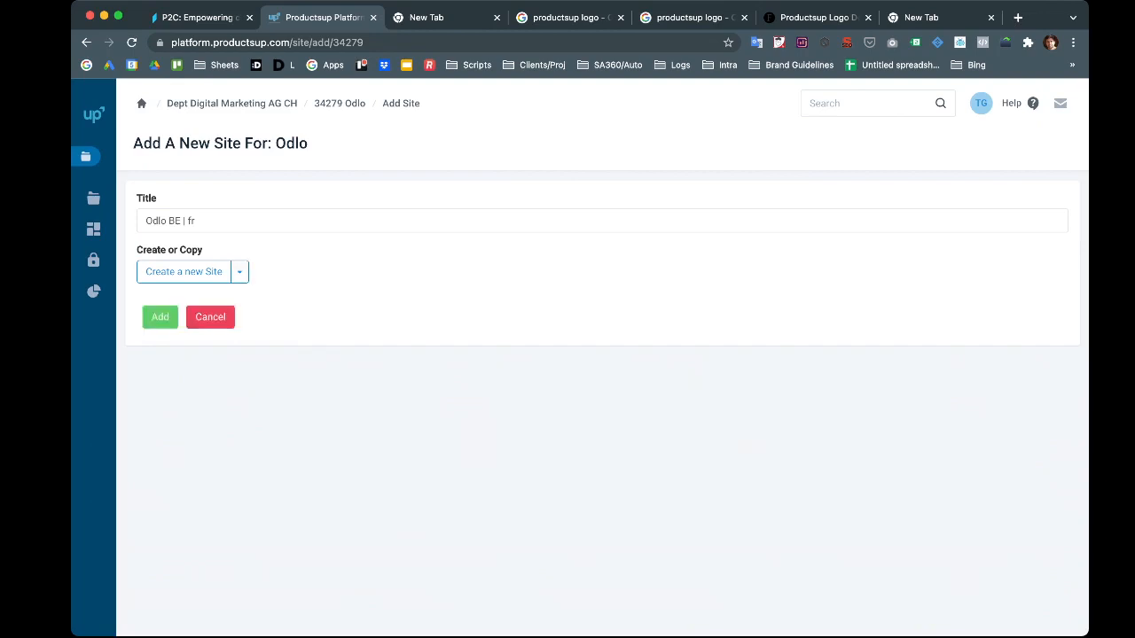
click(160, 316)
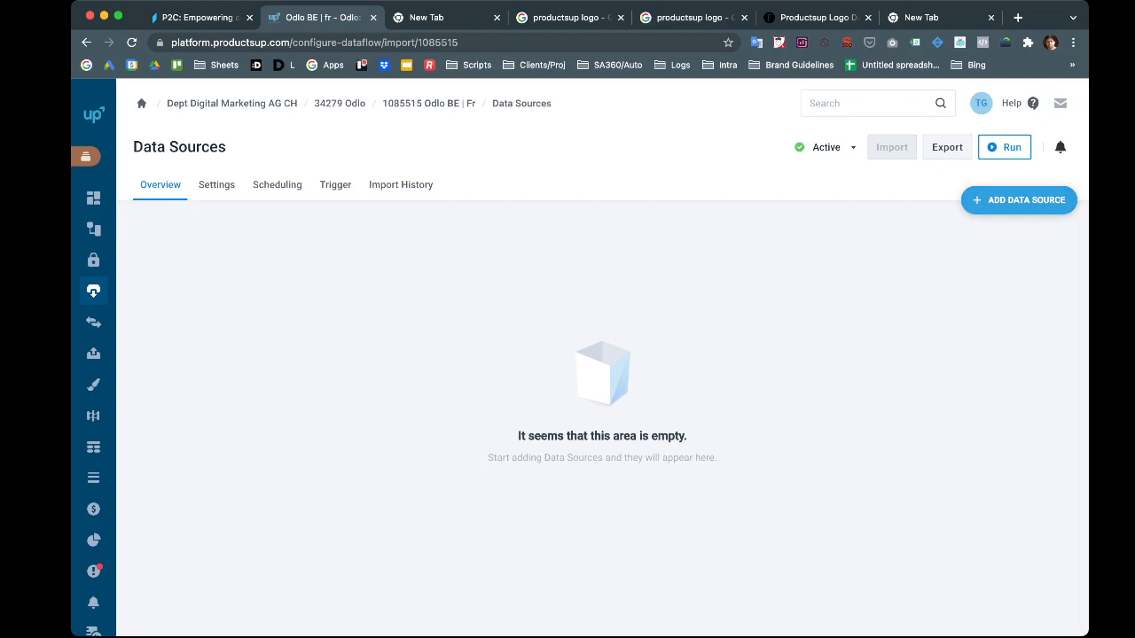
Start adding a data source to the new site, and open the "Odlo - SEA operational file" spreadsheet in another browser tab
click(1018, 201)
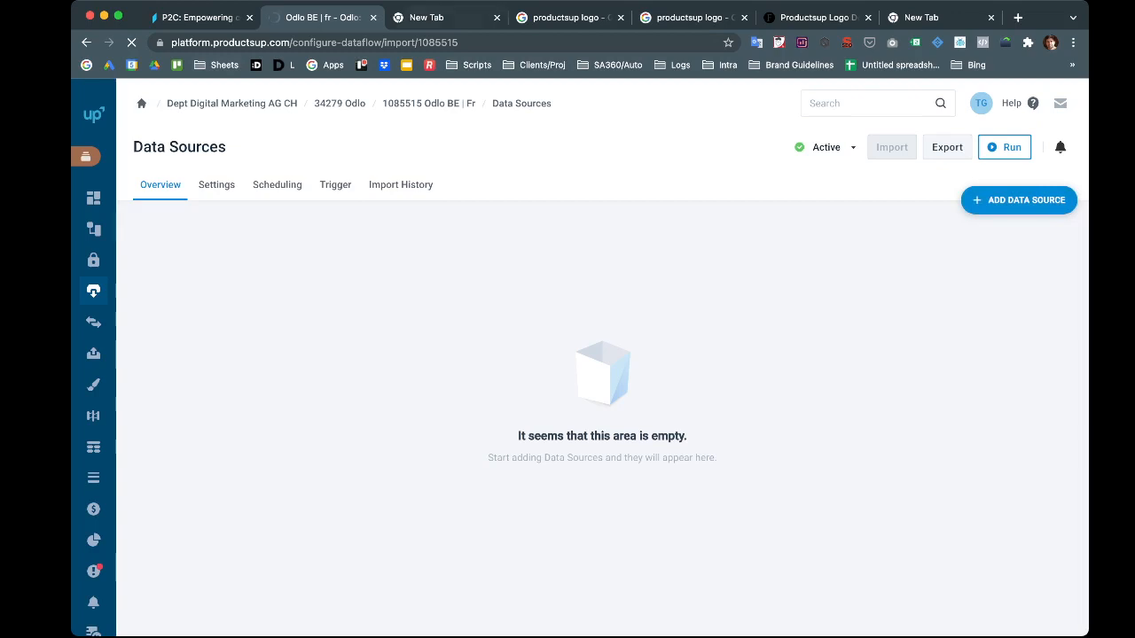
click(434, 18)
text(tar)
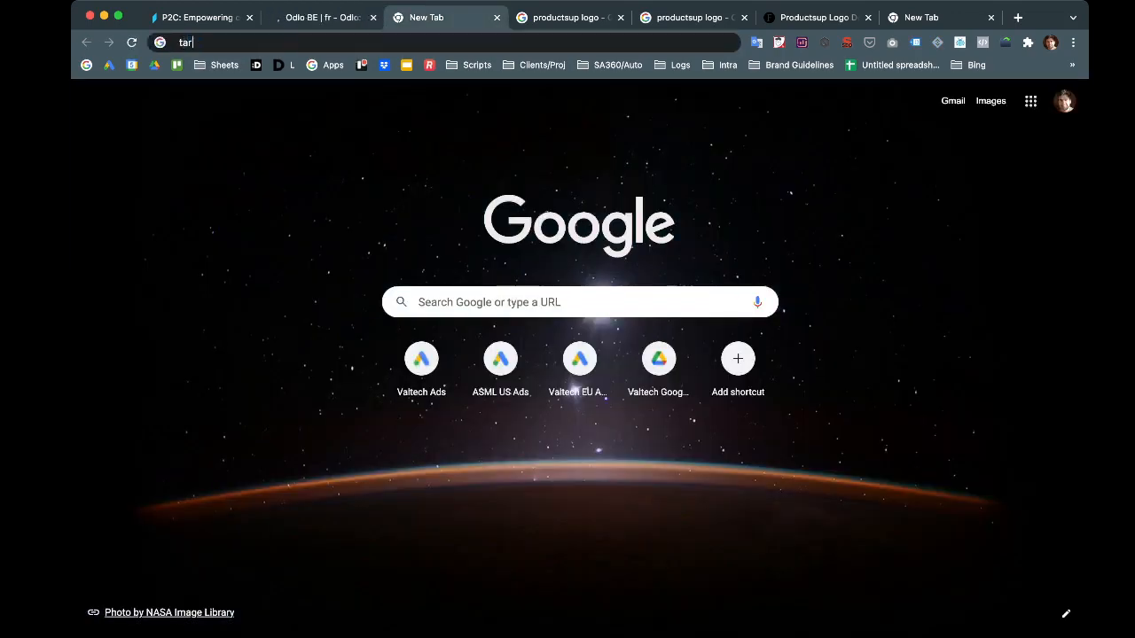
text(gets odlo)
key(super+a)
text(odlo )
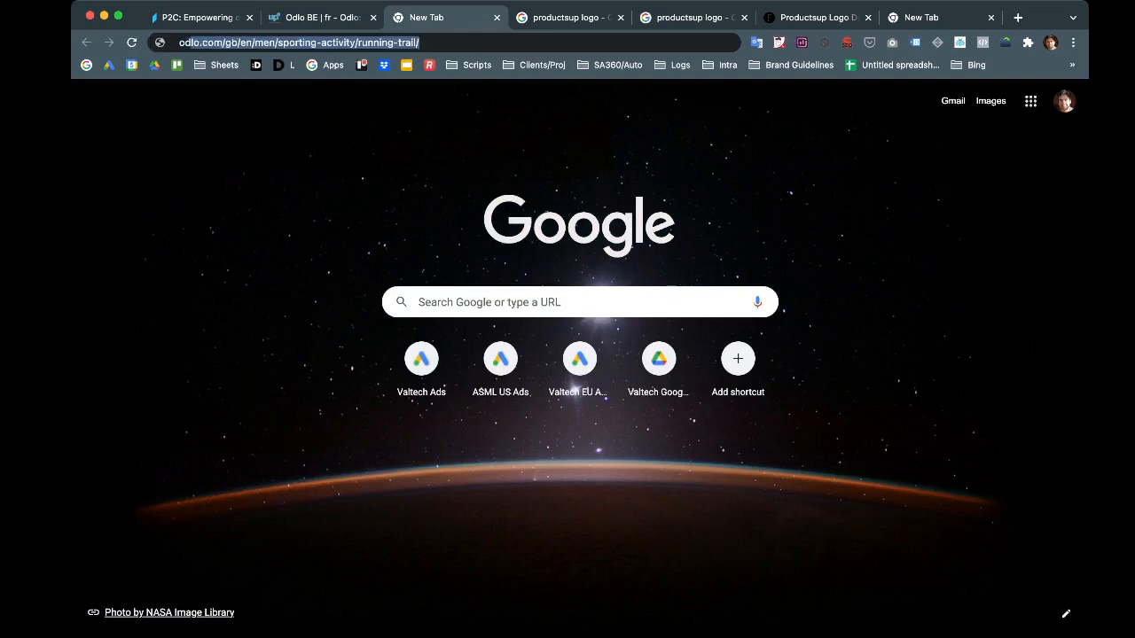
text(operati)
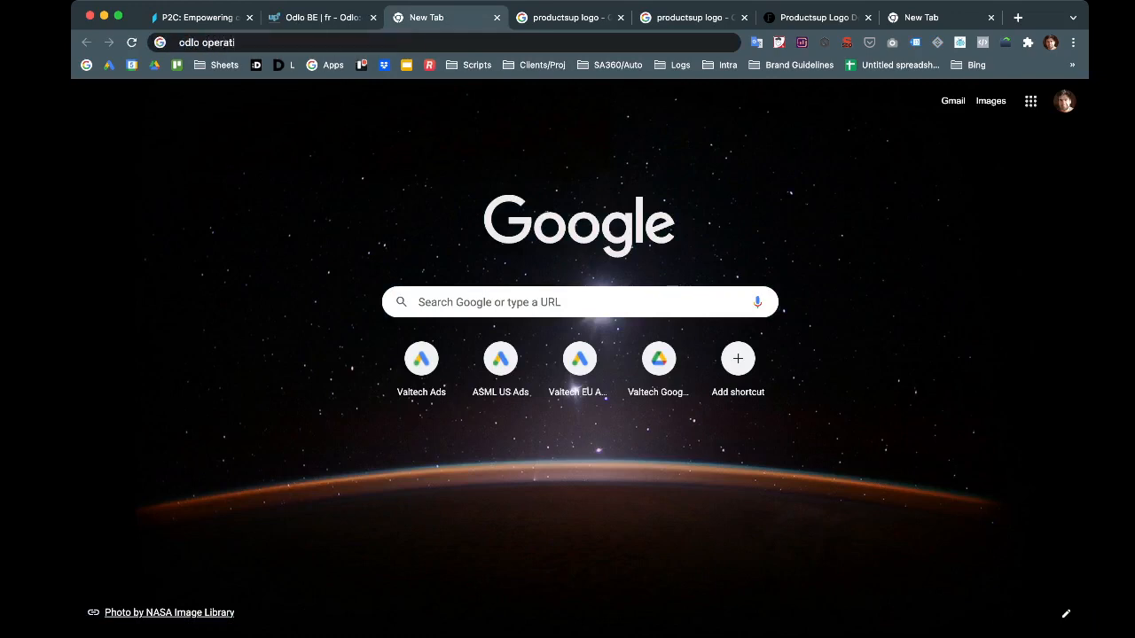
key(Return)
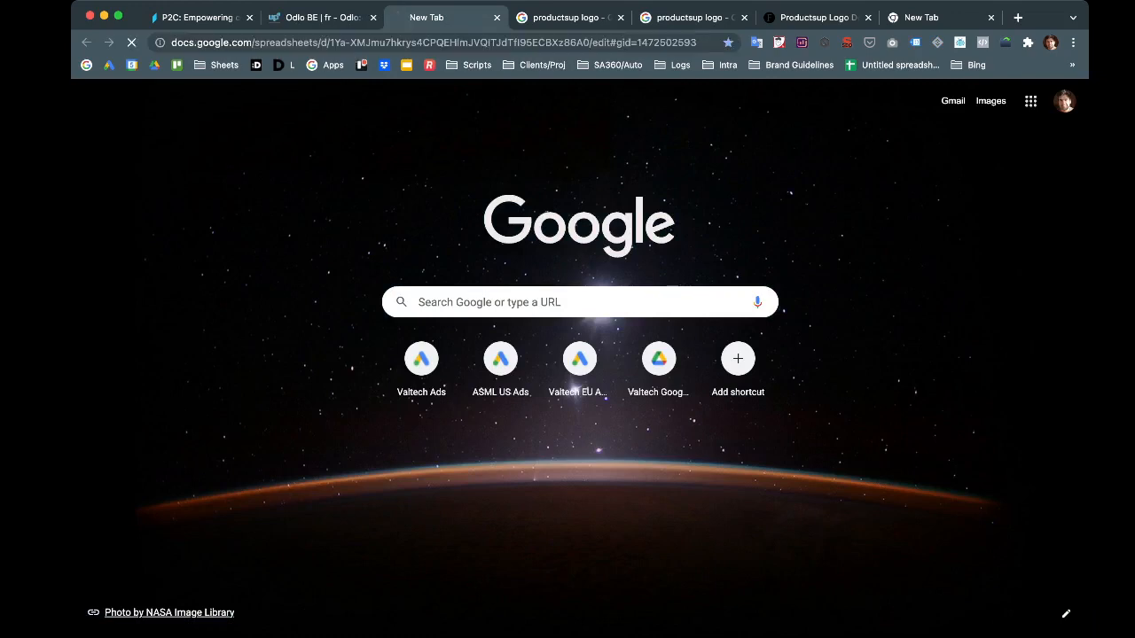
key(ctrl+shift+Tab)
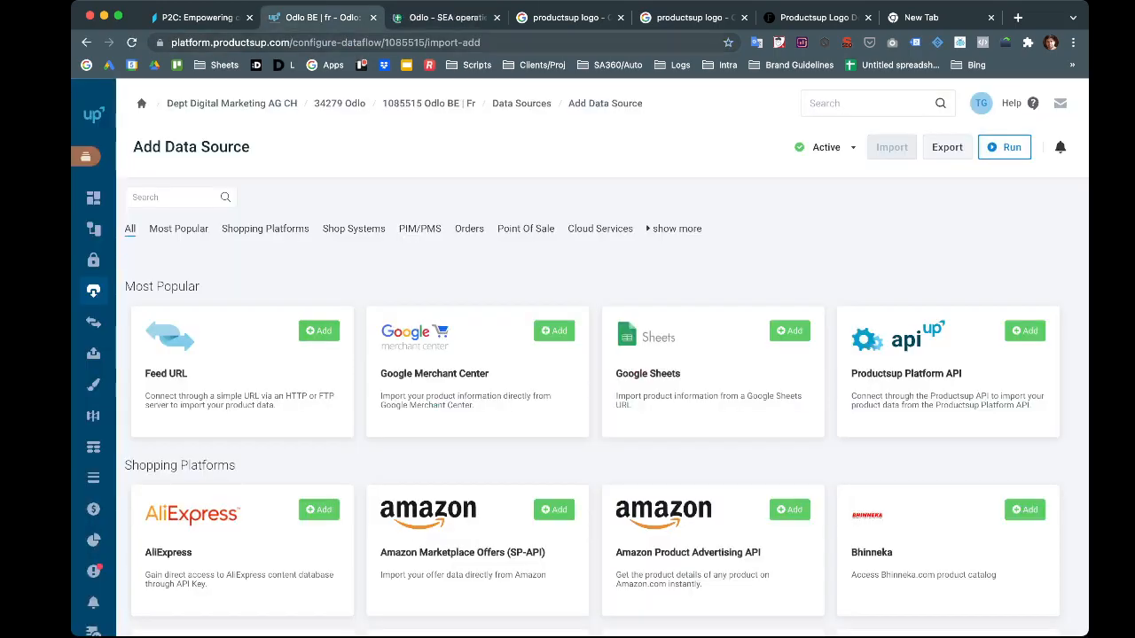
key(ctrl+Tab)
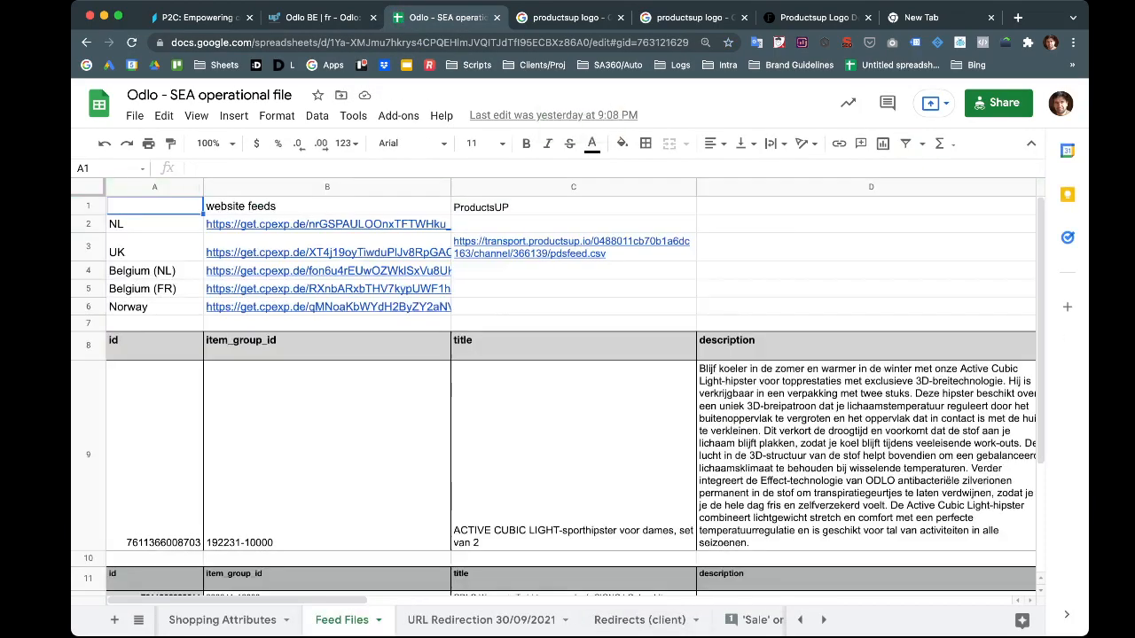
Copy the Belgium (FR) website feed URL from the Feed Files sheet and return to Productsup
click(155, 289)
click(327, 289)
key(super+c)
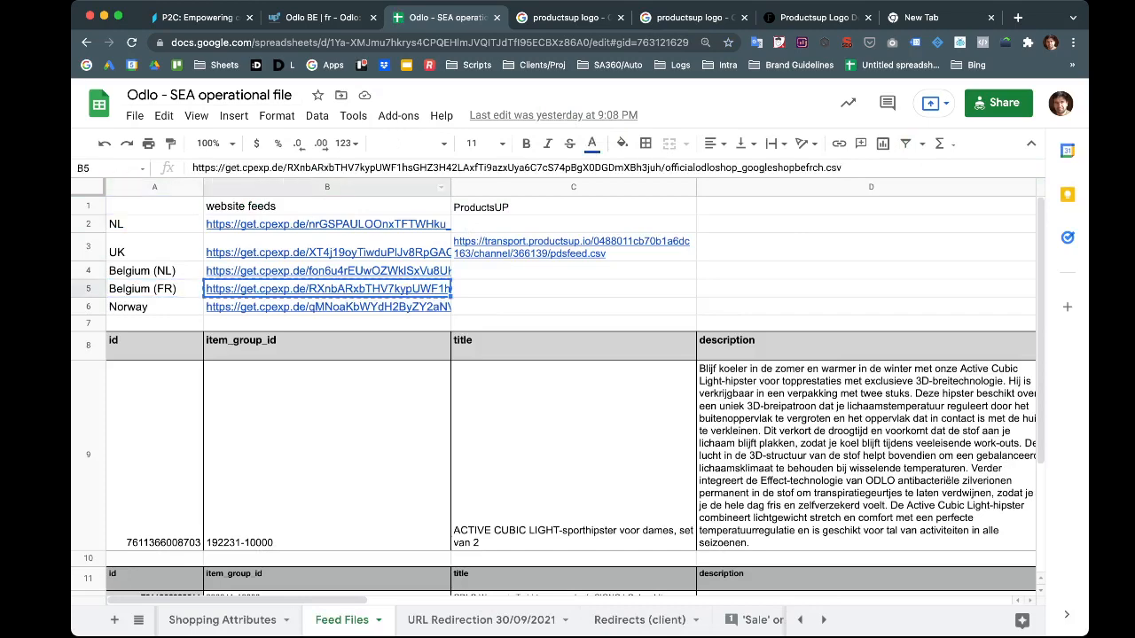
key(ctrl+shift+Tab)
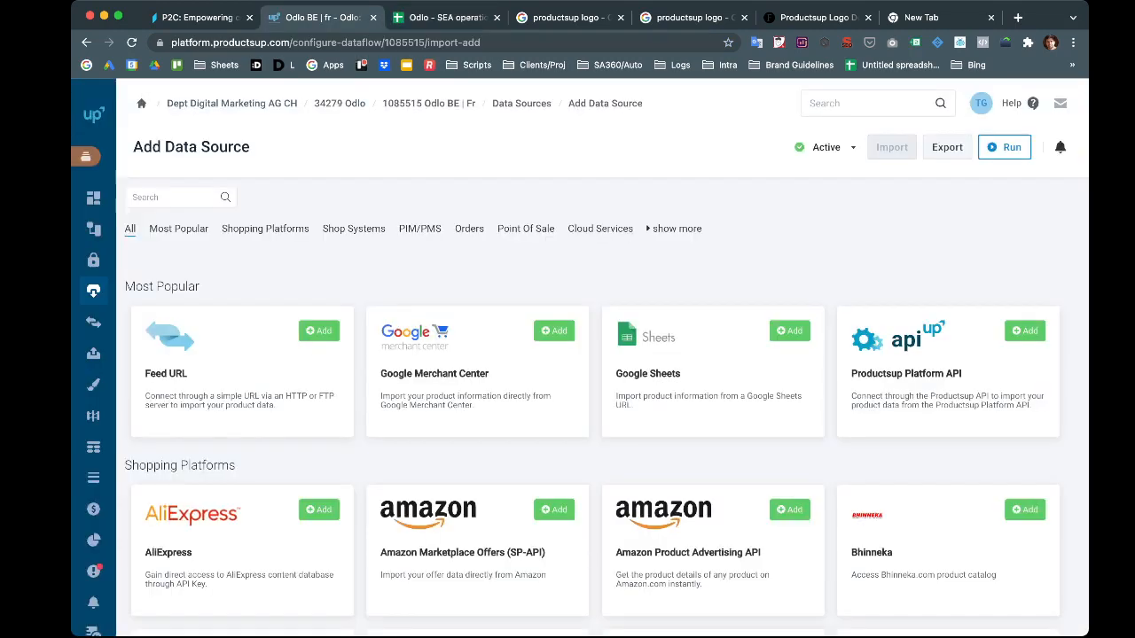
Look through the available data sources and add a Feed URL import named "Odlo | BE | fr"
scroll(580, 358, down, 2)
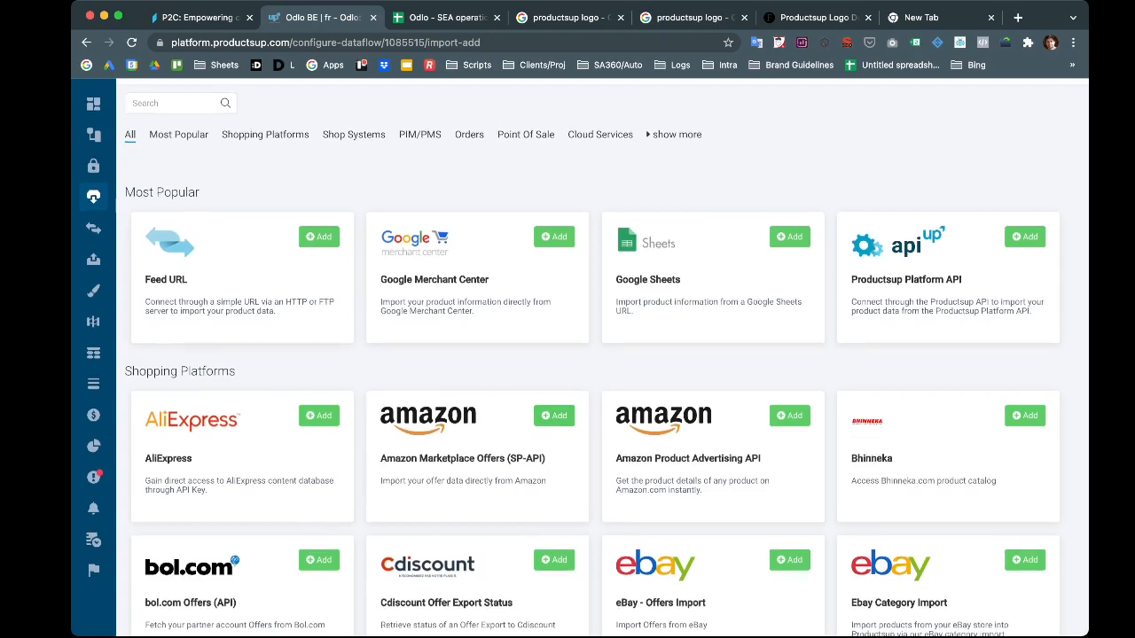
scroll(585, 355, down, 2)
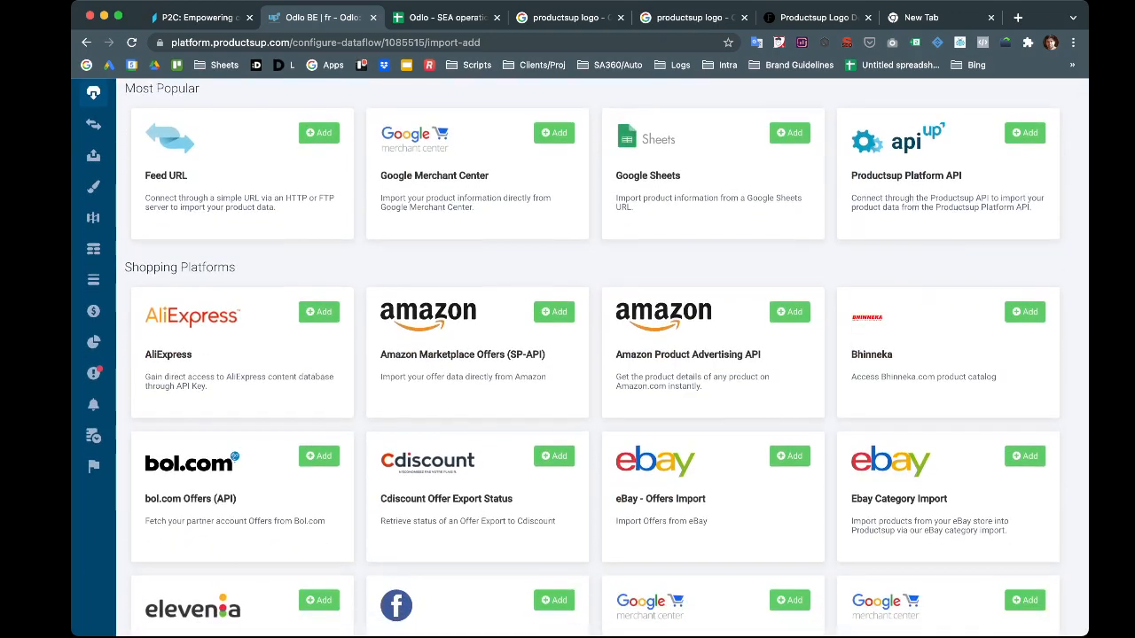
scroll(585, 355, down, 3)
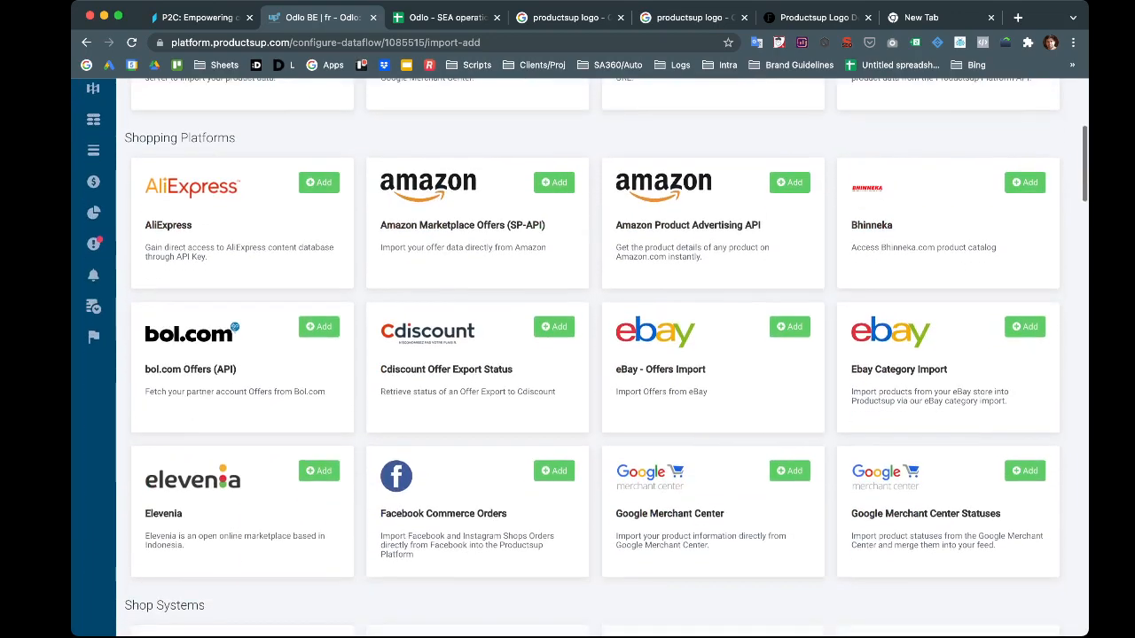
scroll(585, 355, down, 4)
scroll(585, 355, up, 10)
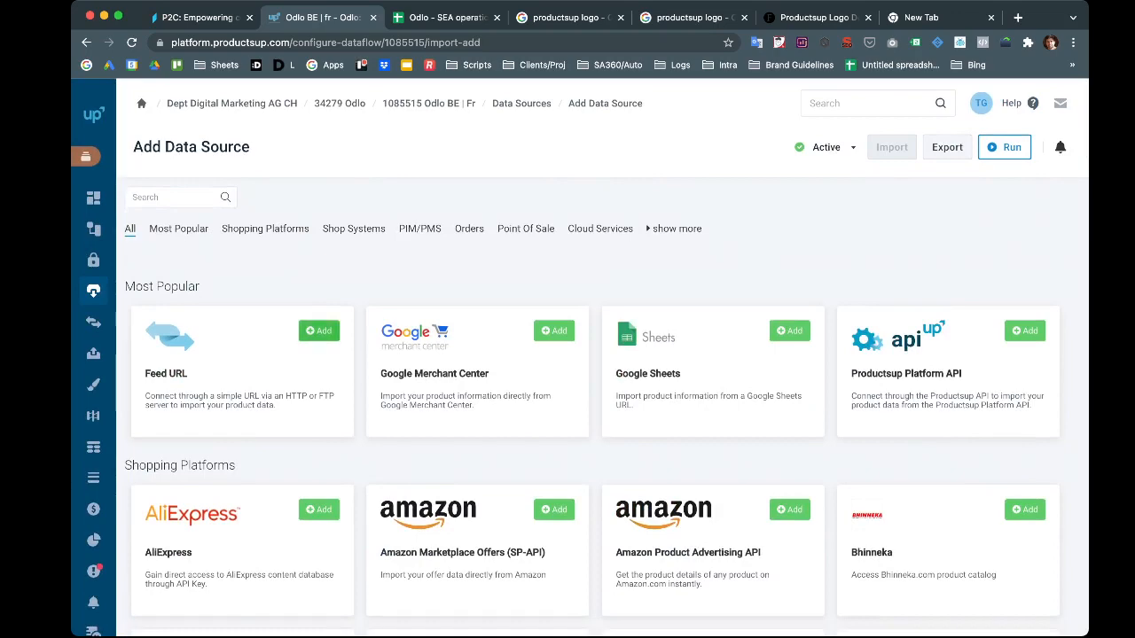
click(318, 331)
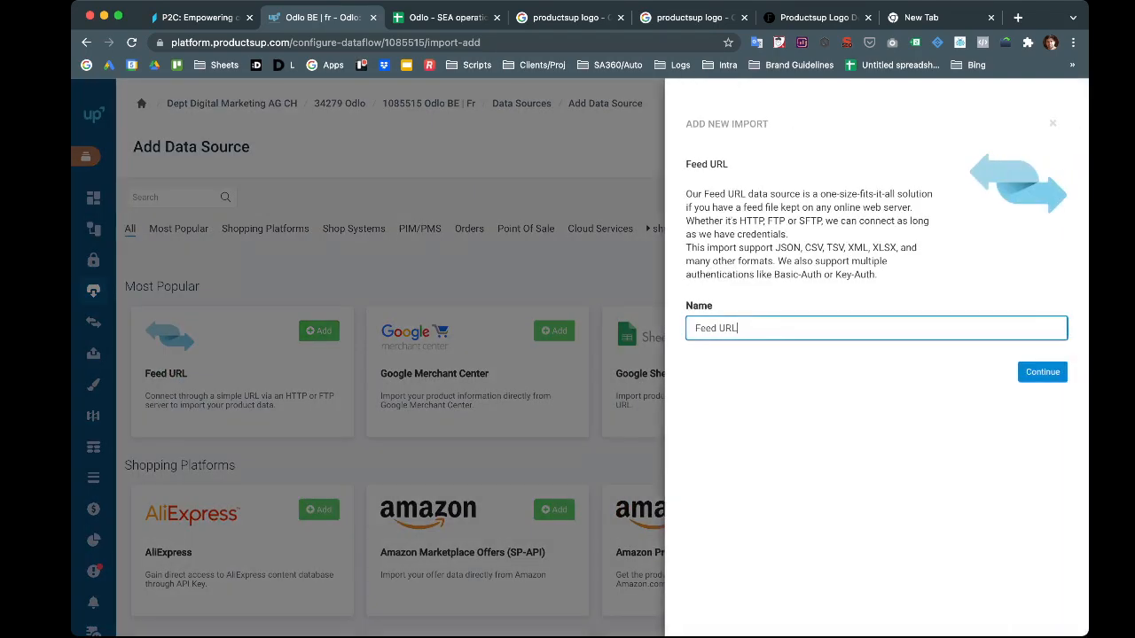
key(super+a)
text(BE -)
text(|)
text( fr)
text(Odlo |)
key(Return)
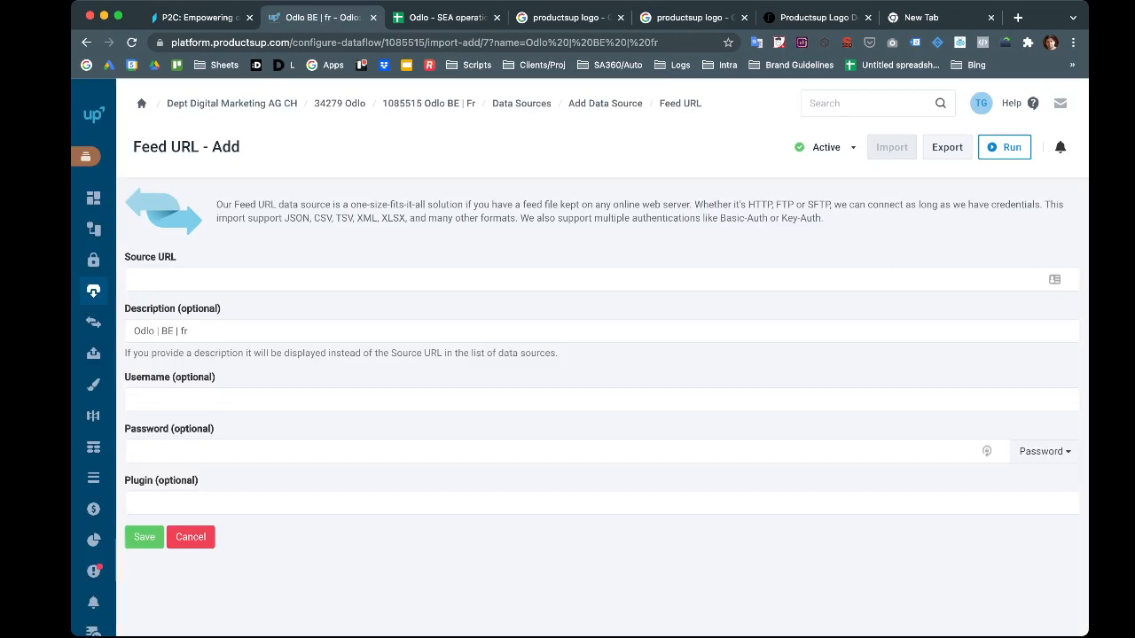
Enter the copied Belgium (FR) feed link as the source URL and save the data source with its default content settings
click(585, 280)
key(super+v)
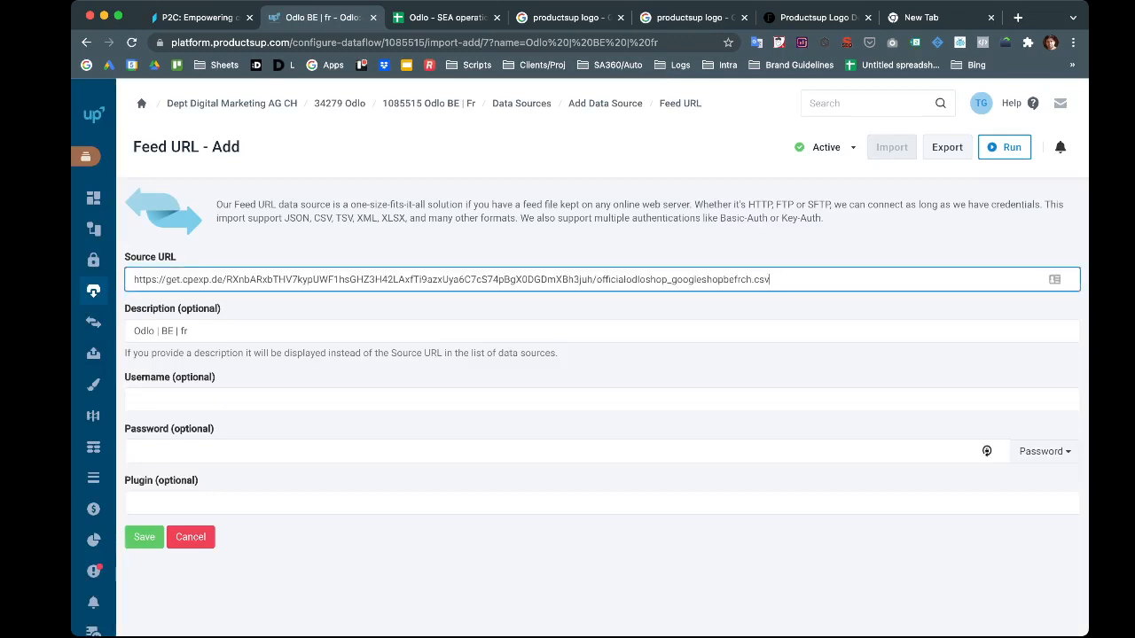
key(Return)
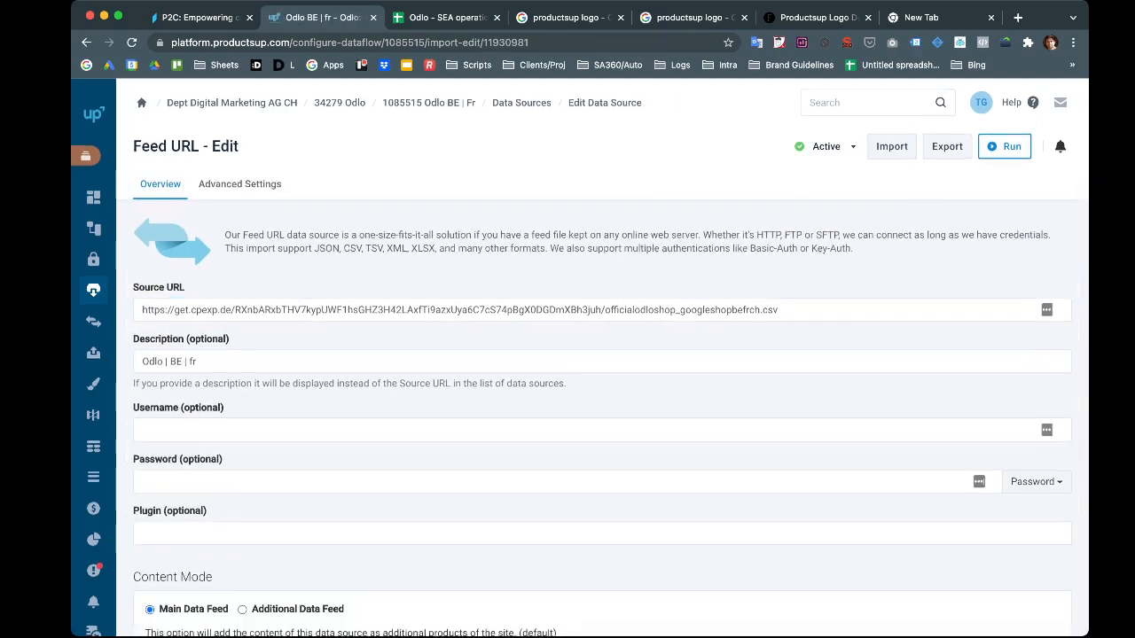
scroll(585, 279, down, 1)
scroll(585, 354, down, 10)
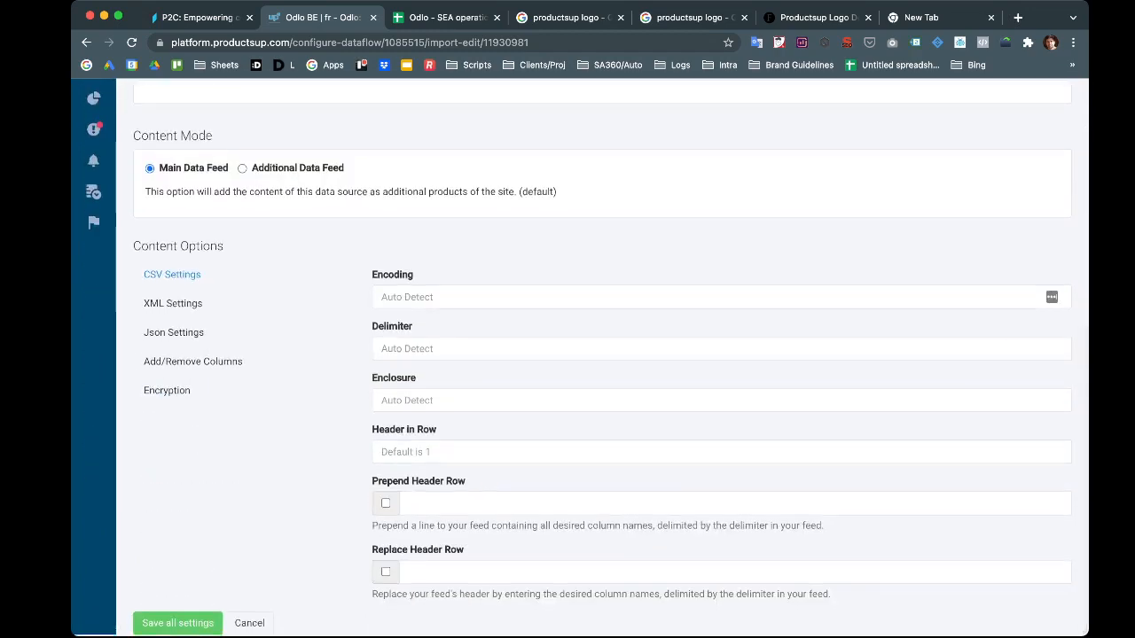
click(177, 625)
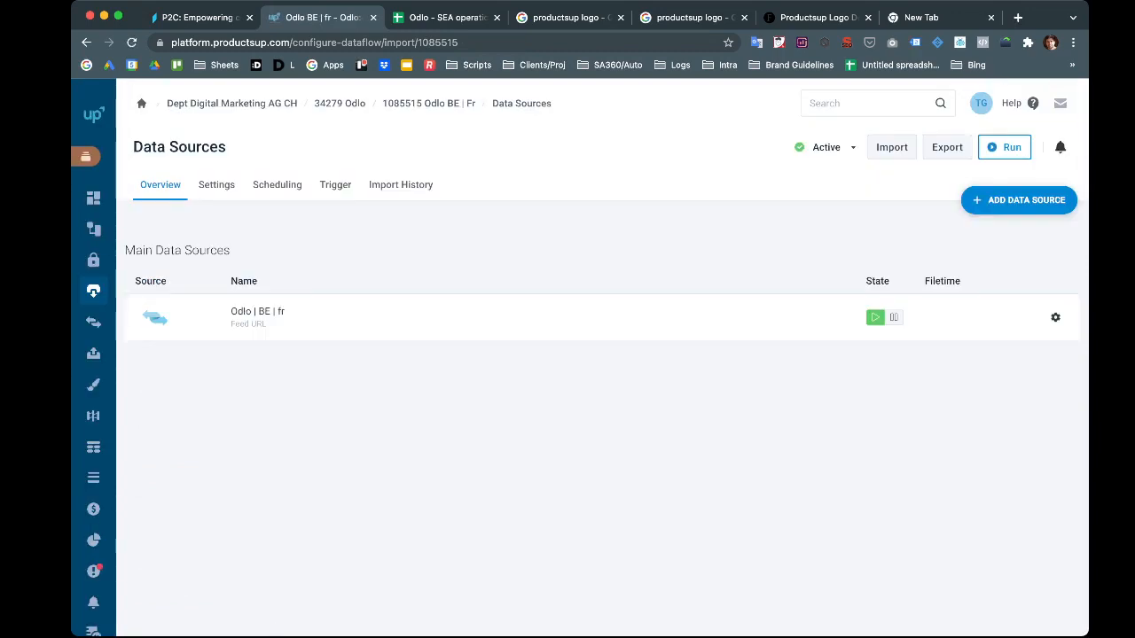
Add and save a site schedule running Monday to Sunday at hours 0 and 3 with a random minute
click(277, 184)
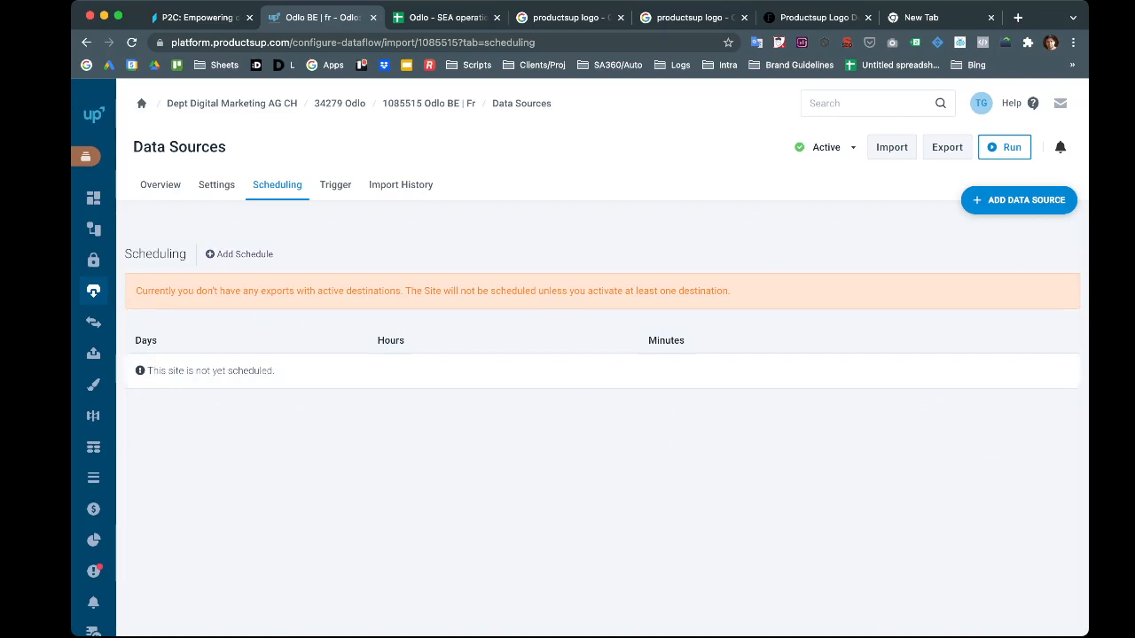
click(240, 254)
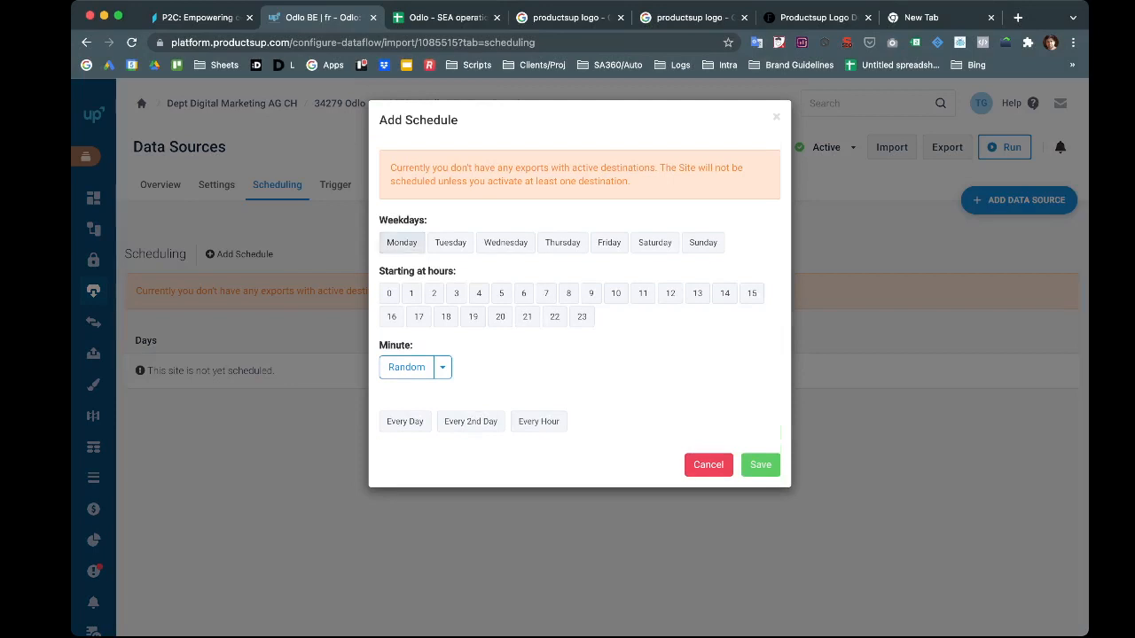
click(402, 243)
click(505, 242)
click(451, 242)
click(562, 242)
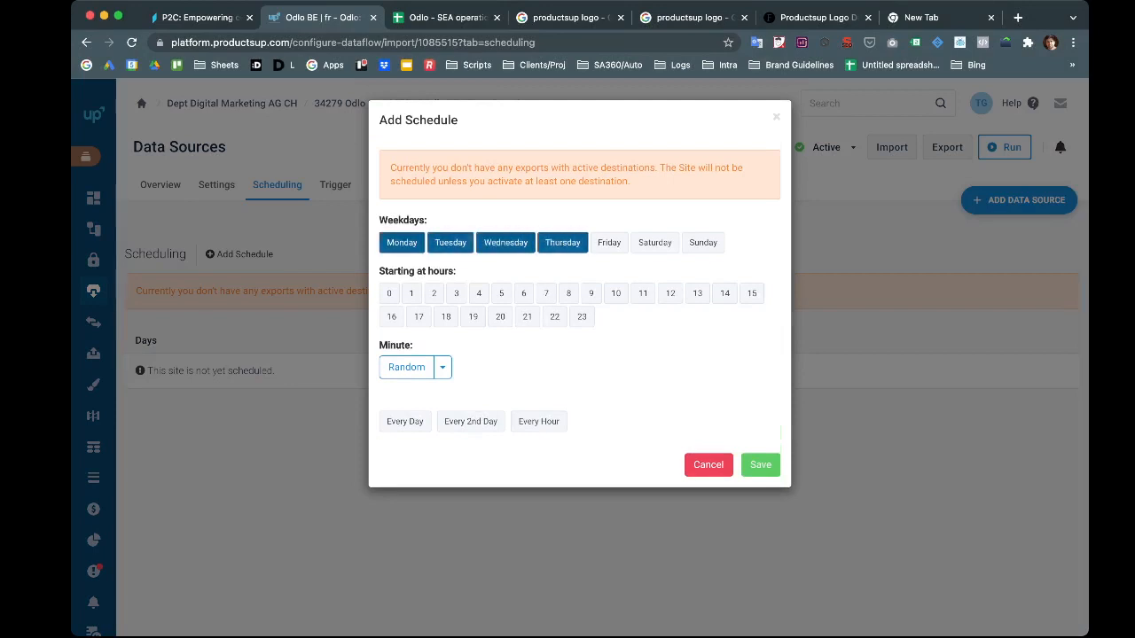
click(654, 242)
click(608, 242)
click(702, 242)
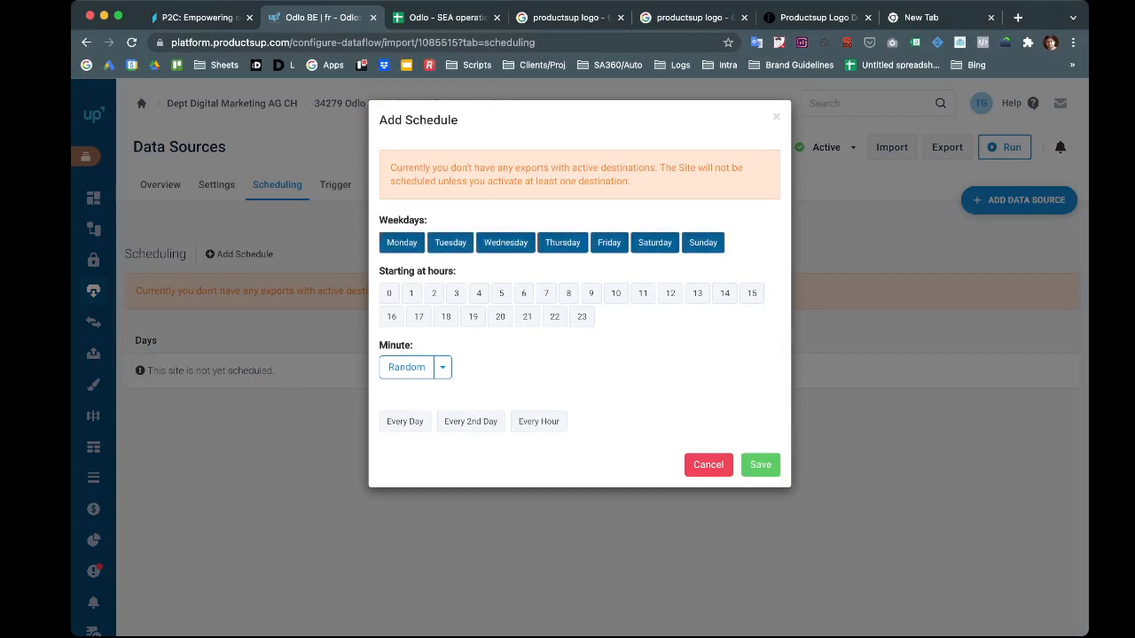
click(388, 293)
click(456, 293)
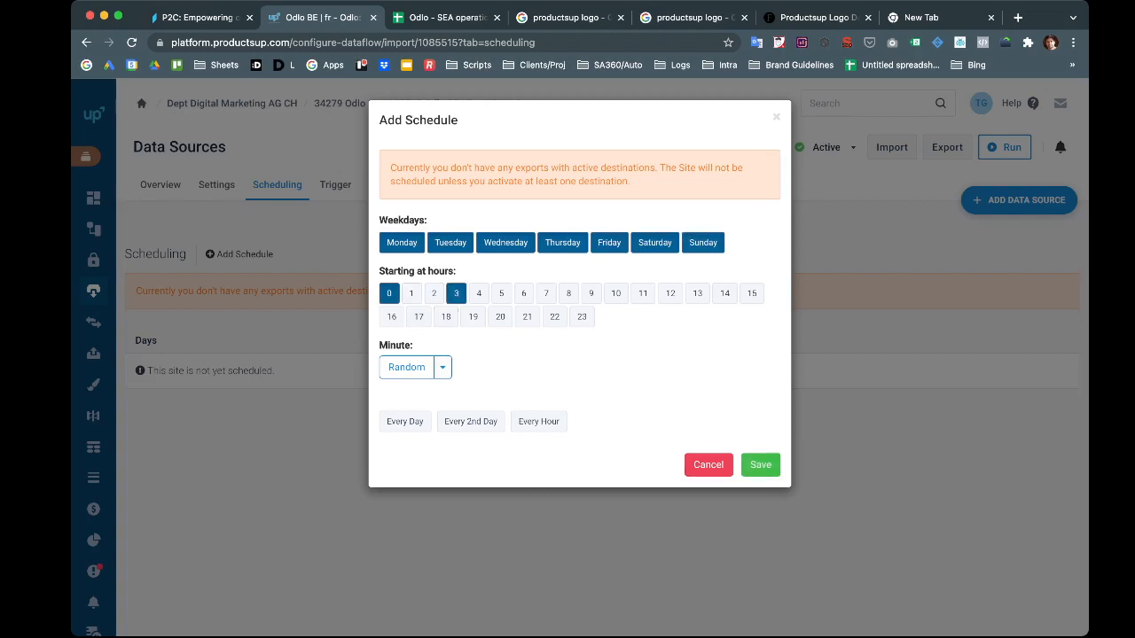
click(759, 464)
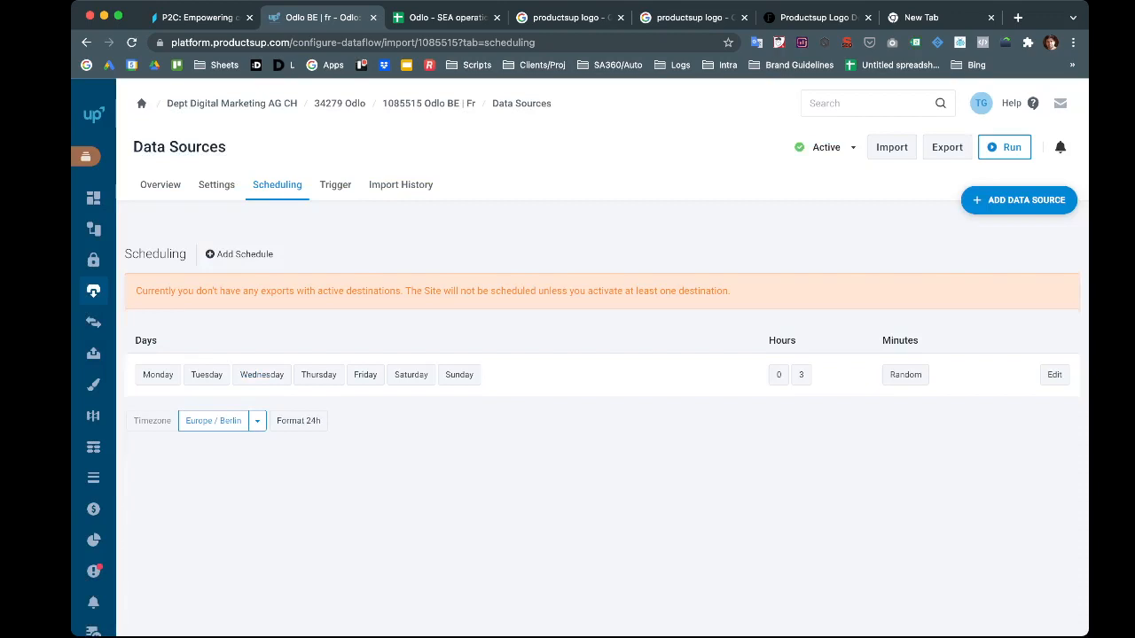
Review the site's product identifier and proxy settings and its trigger configuration
click(217, 185)
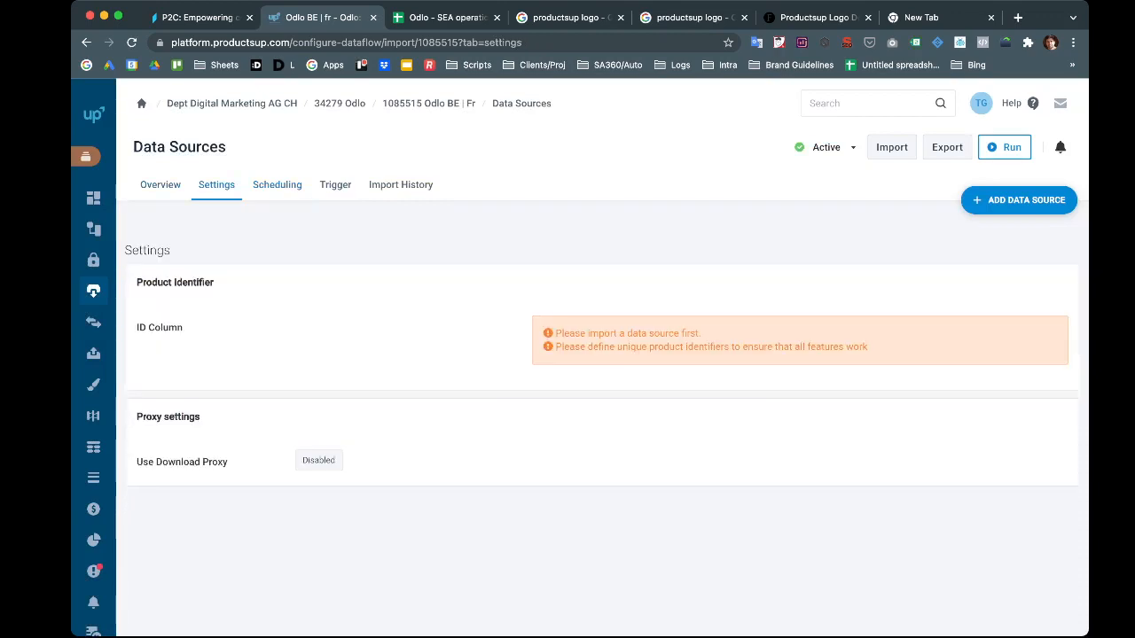
click(335, 186)
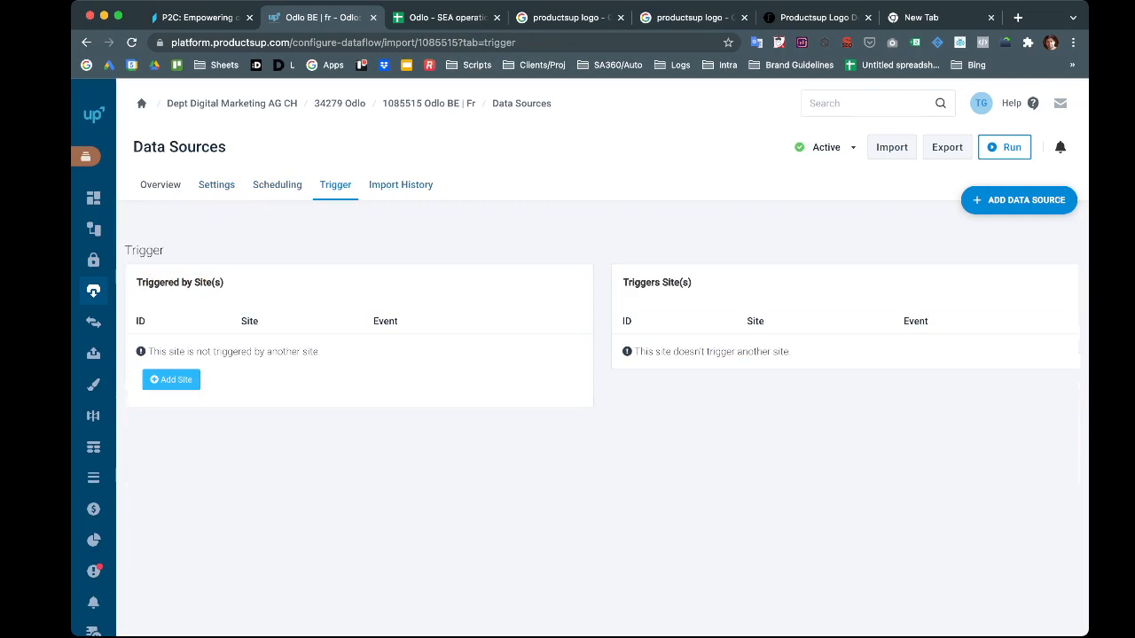
Check the site's import history and start an import of the product feed
click(401, 186)
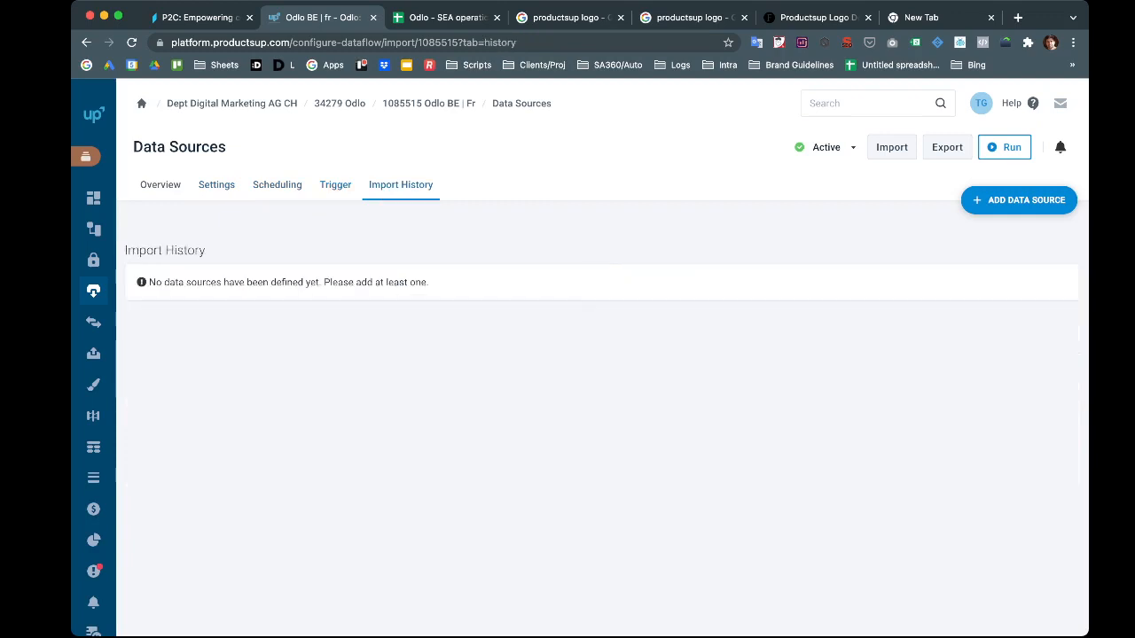
mouse_move(93, 198)
click(892, 147)
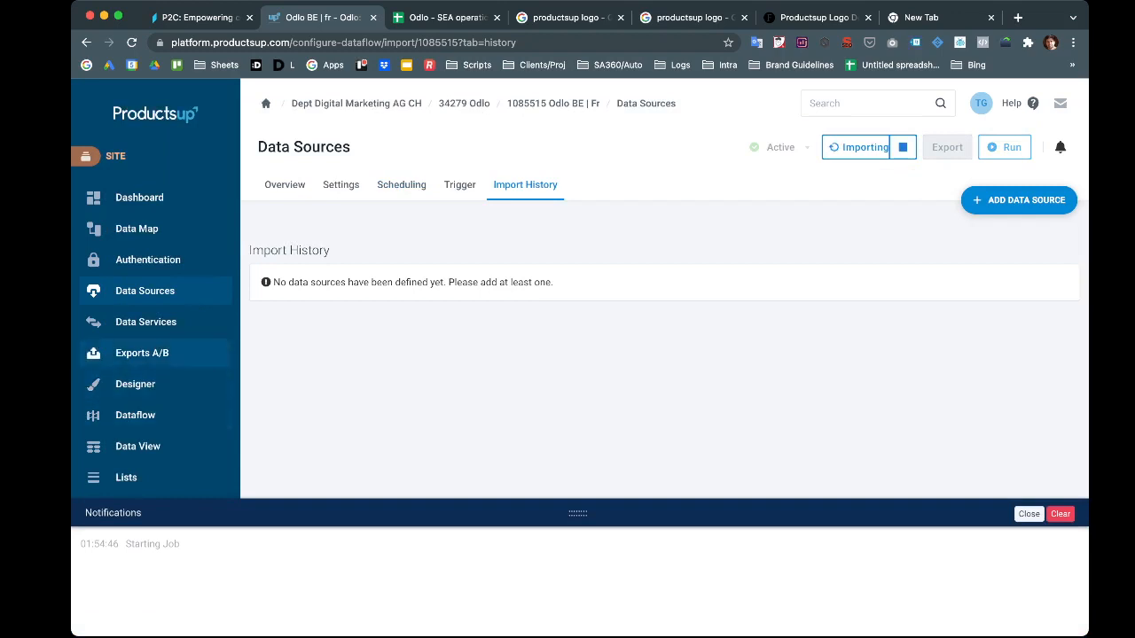
Look through the imported products in the Data View, including their titles, descriptions, links and images
scroll(151, 352, down, 2)
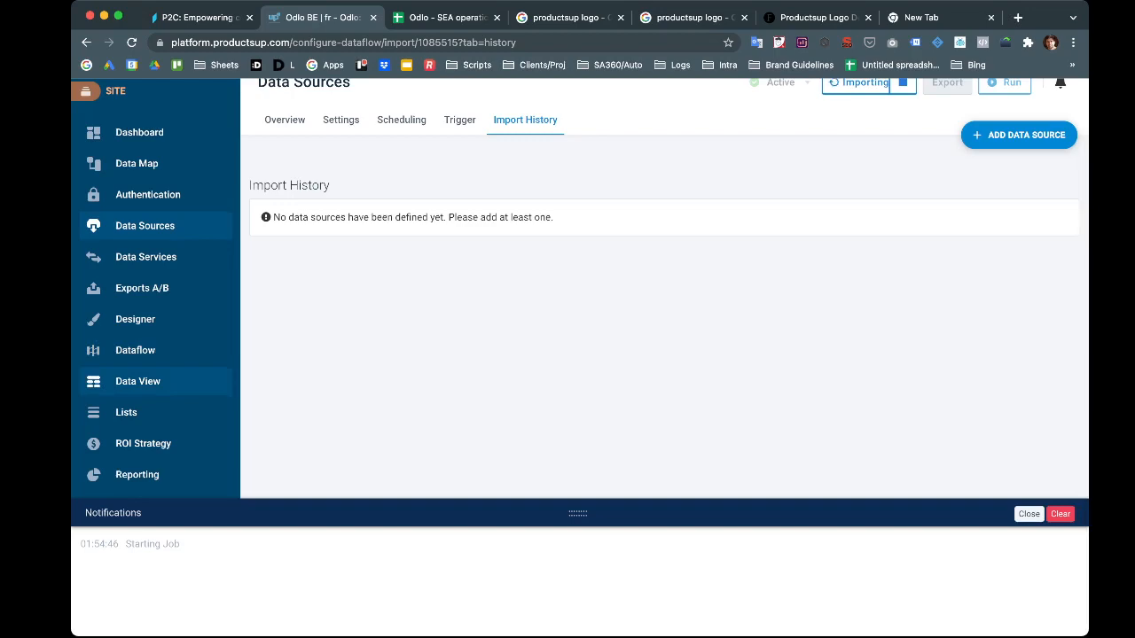
click(137, 382)
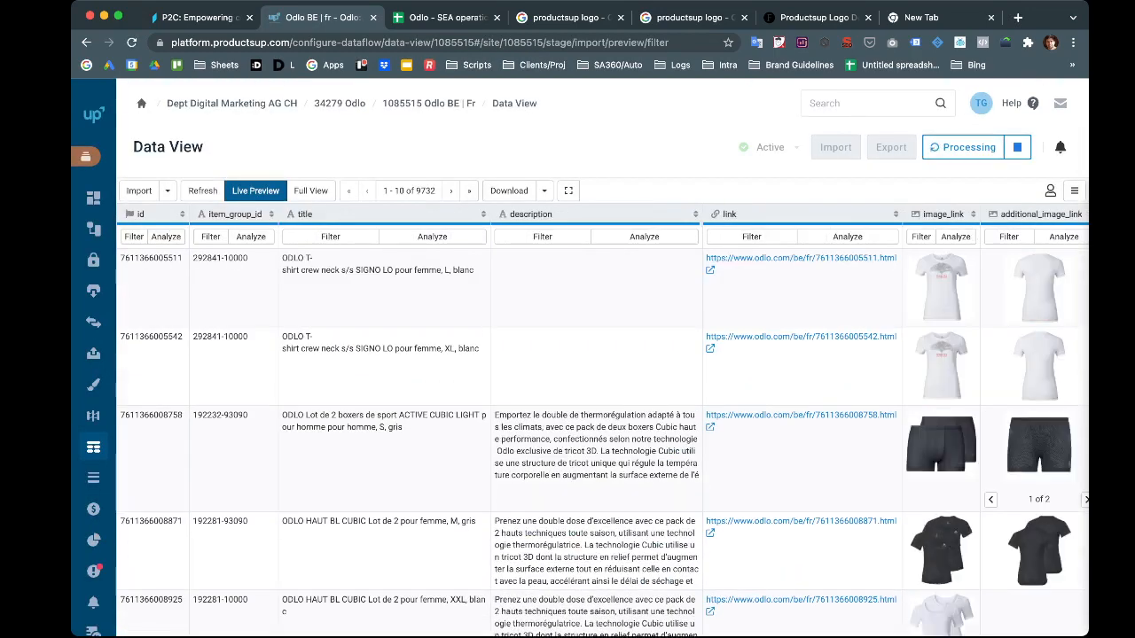
scroll(620, 452, down, 6)
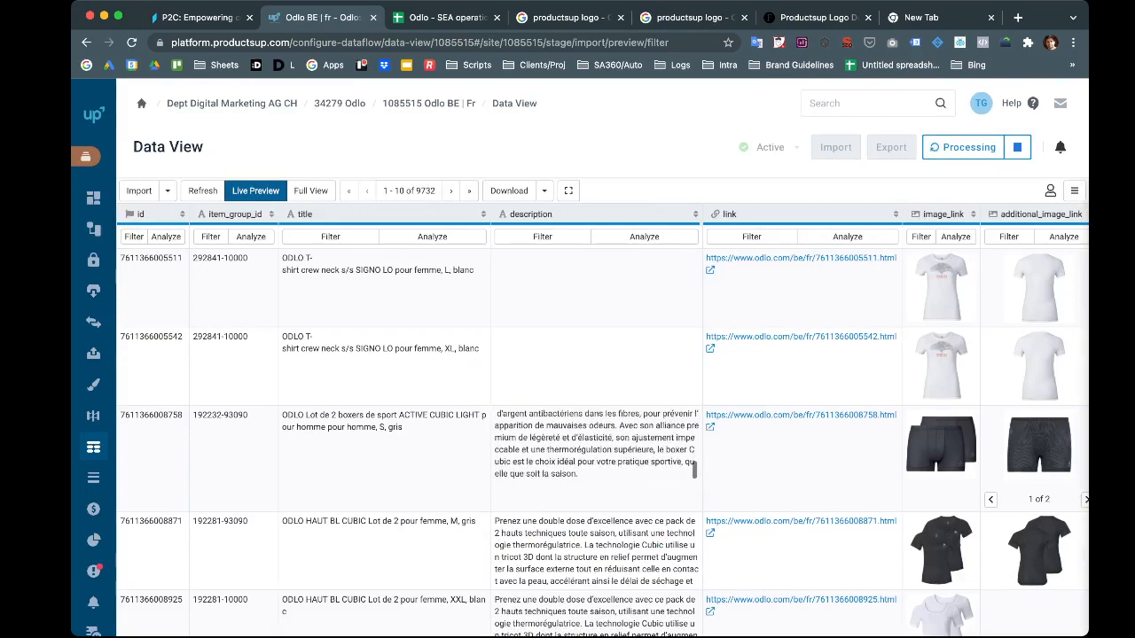
scroll(612, 448, down, 4)
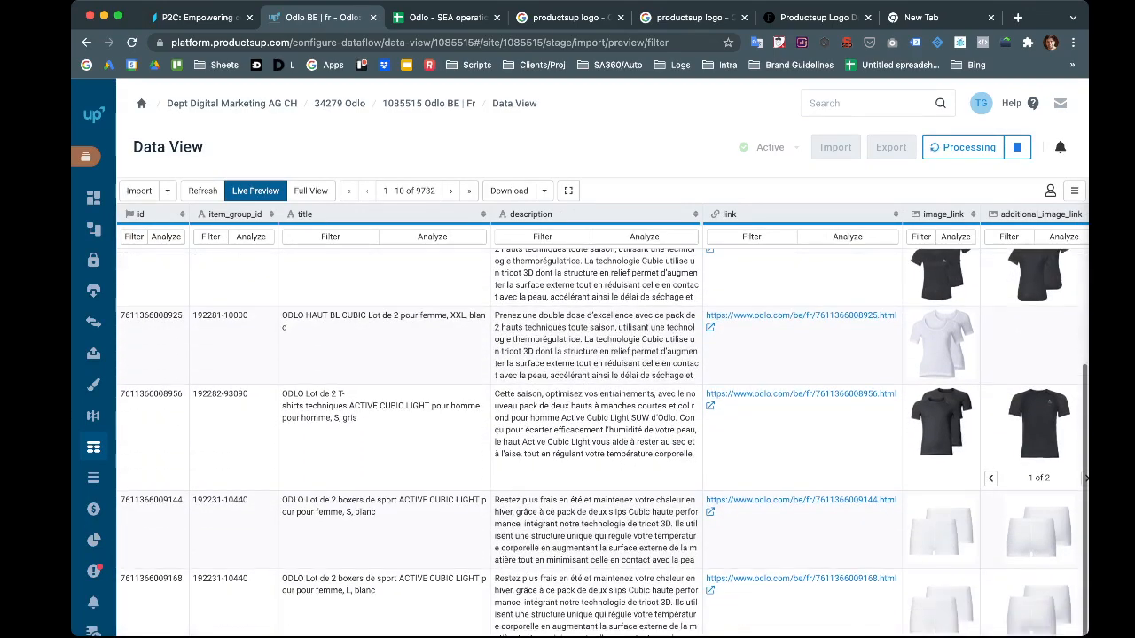
scroll(612, 447, up, 6)
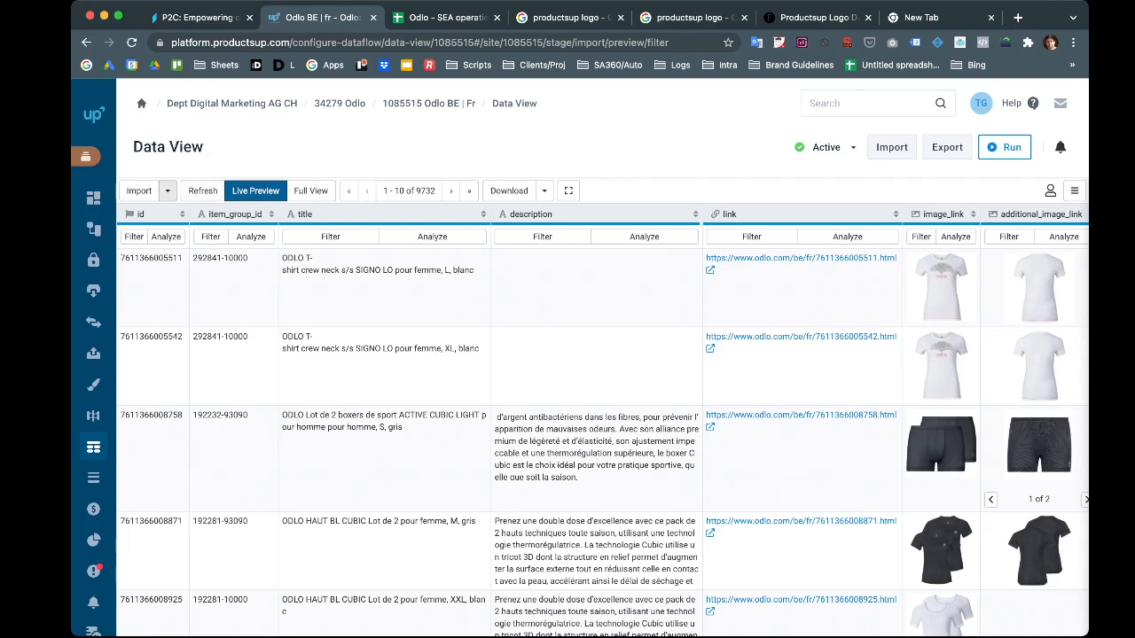
Examine the Intermediate stage data and the site's Dataflow
click(167, 191)
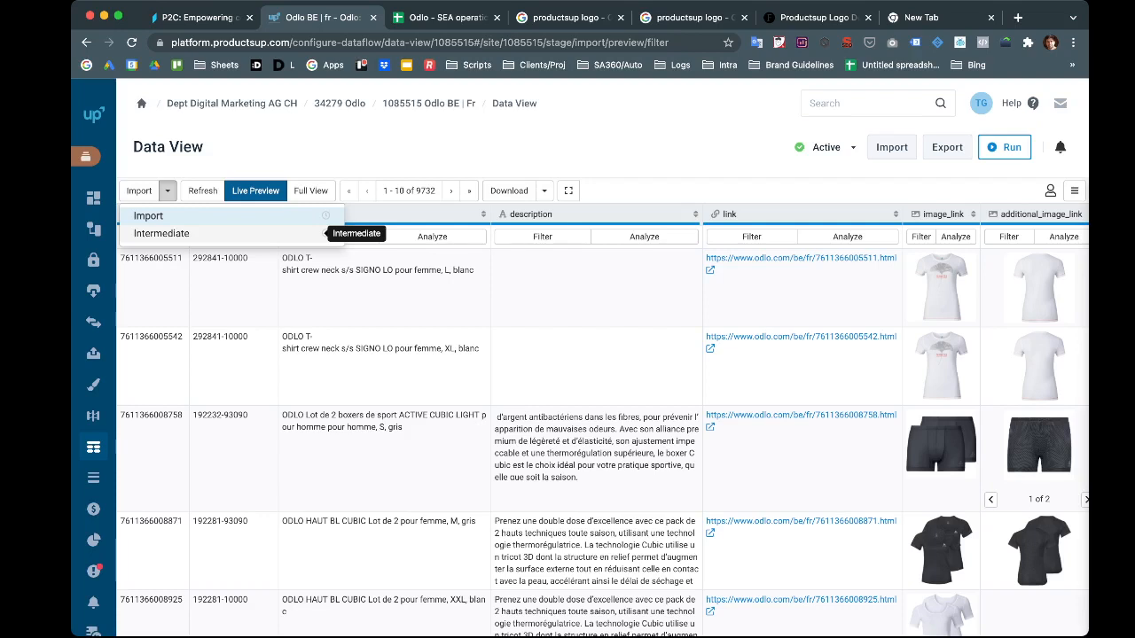
click(161, 233)
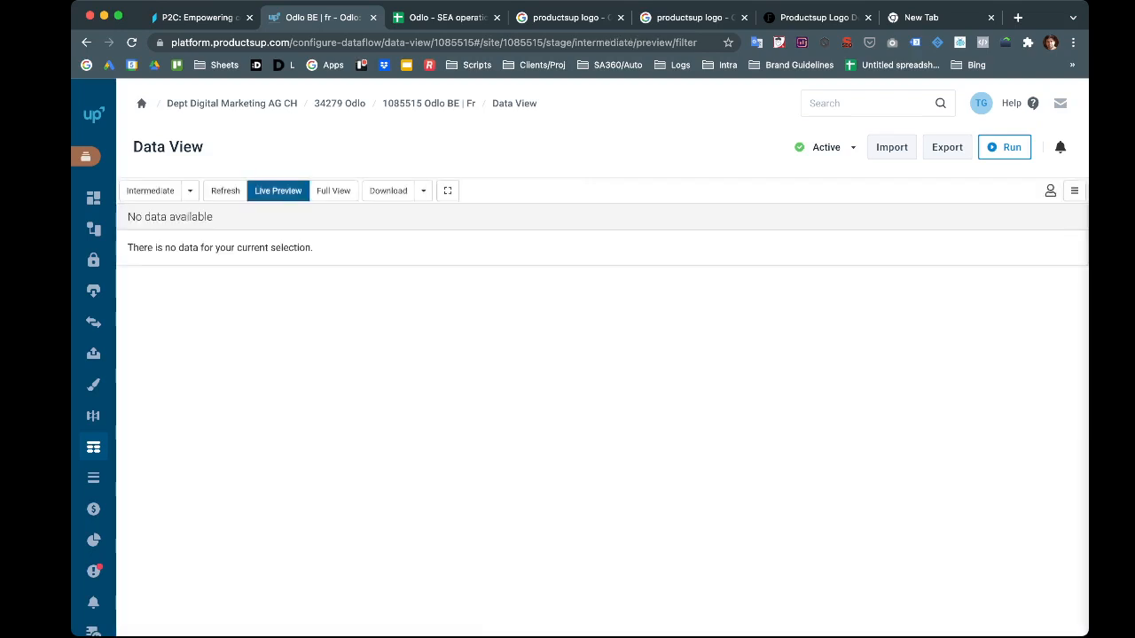
mouse_move(94, 446)
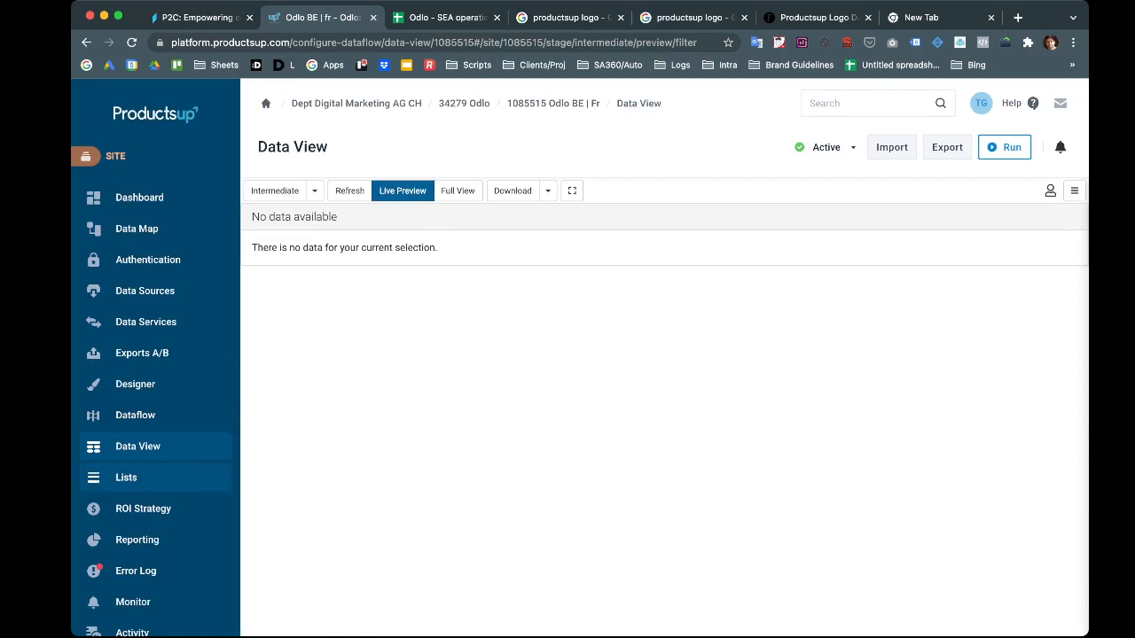
click(94, 415)
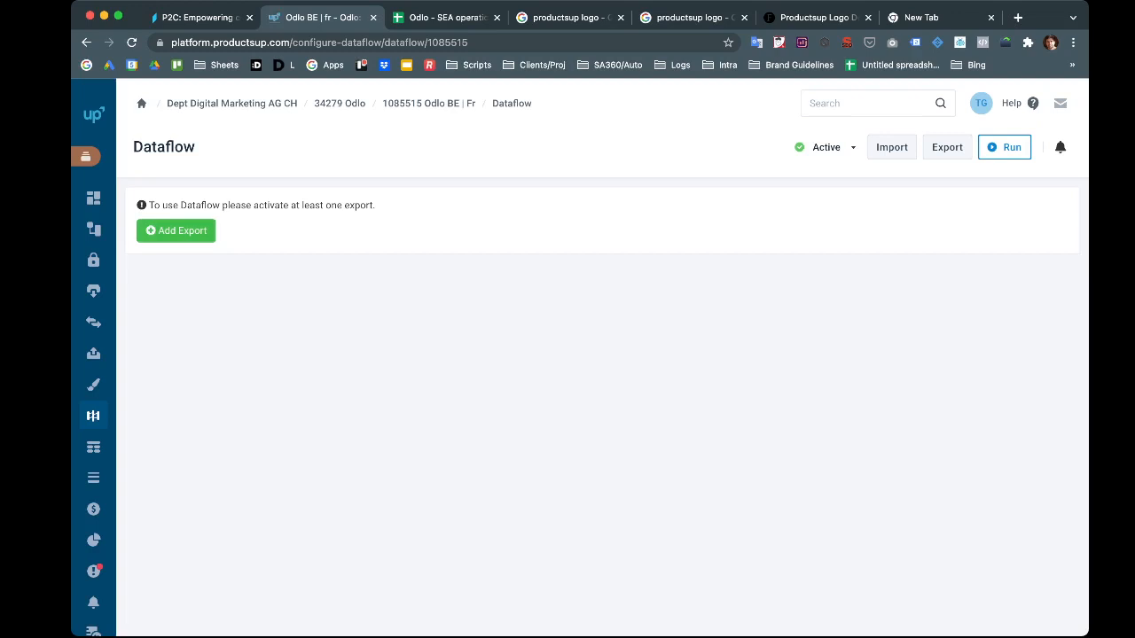
Add a Google Merchant Center export named "ODLO BE | fr Google Merchant Center" to the site
click(176, 230)
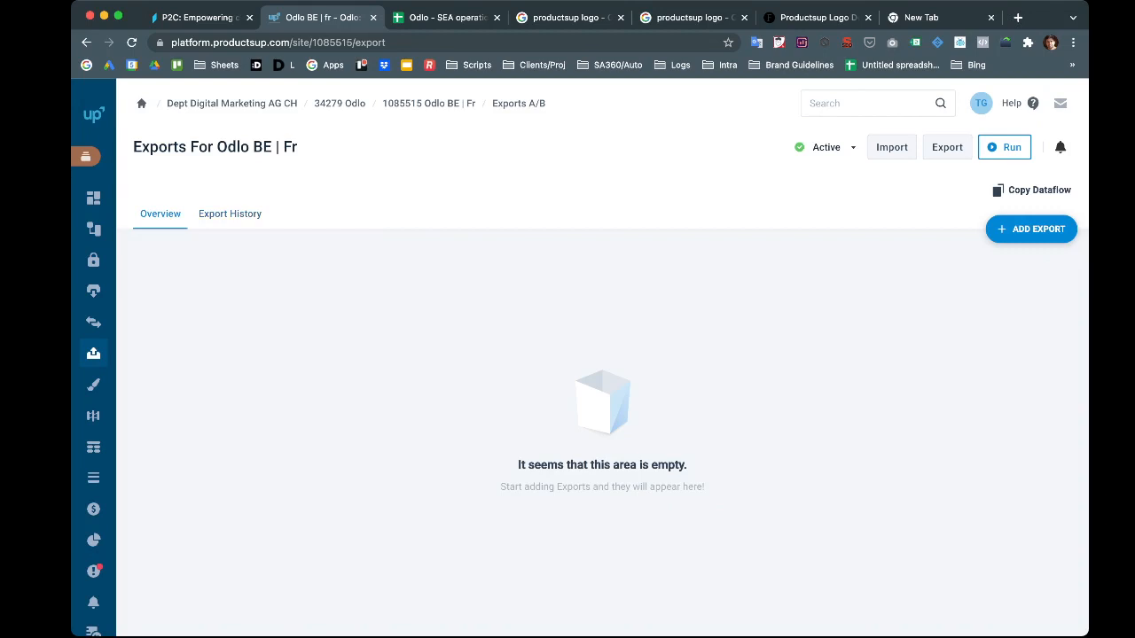
click(1031, 228)
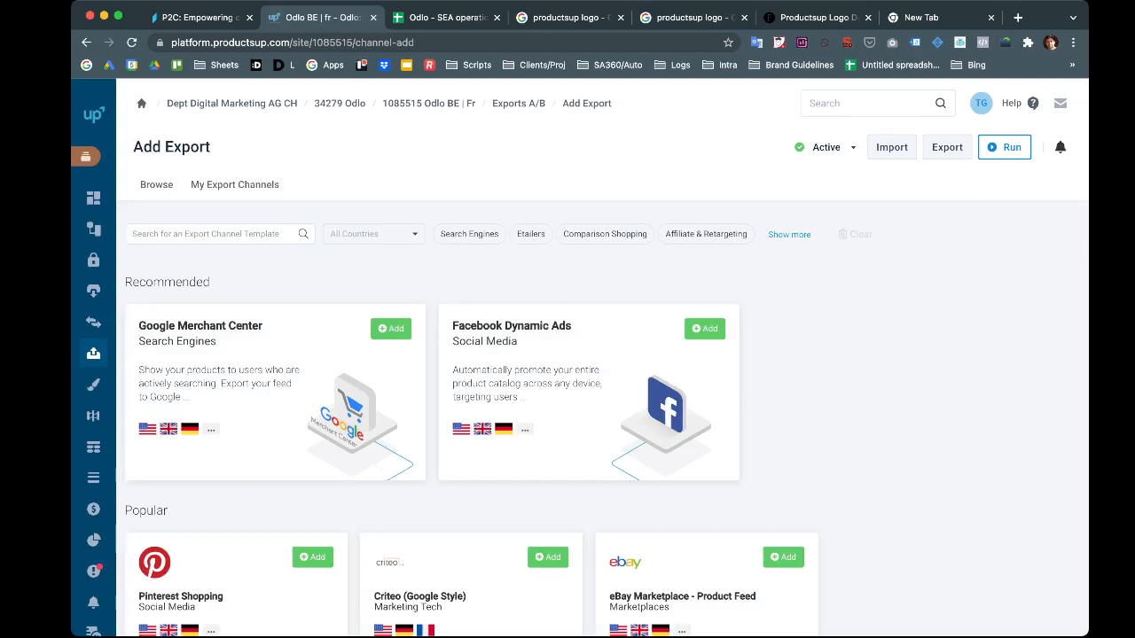
click(391, 328)
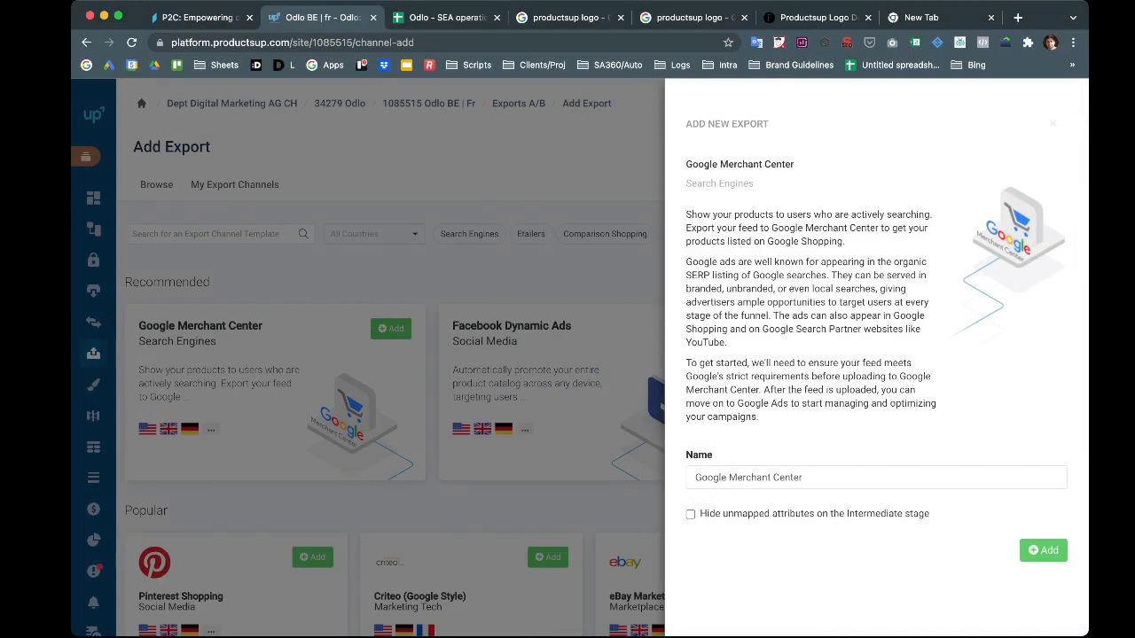
click(694, 477)
text(ODLO)
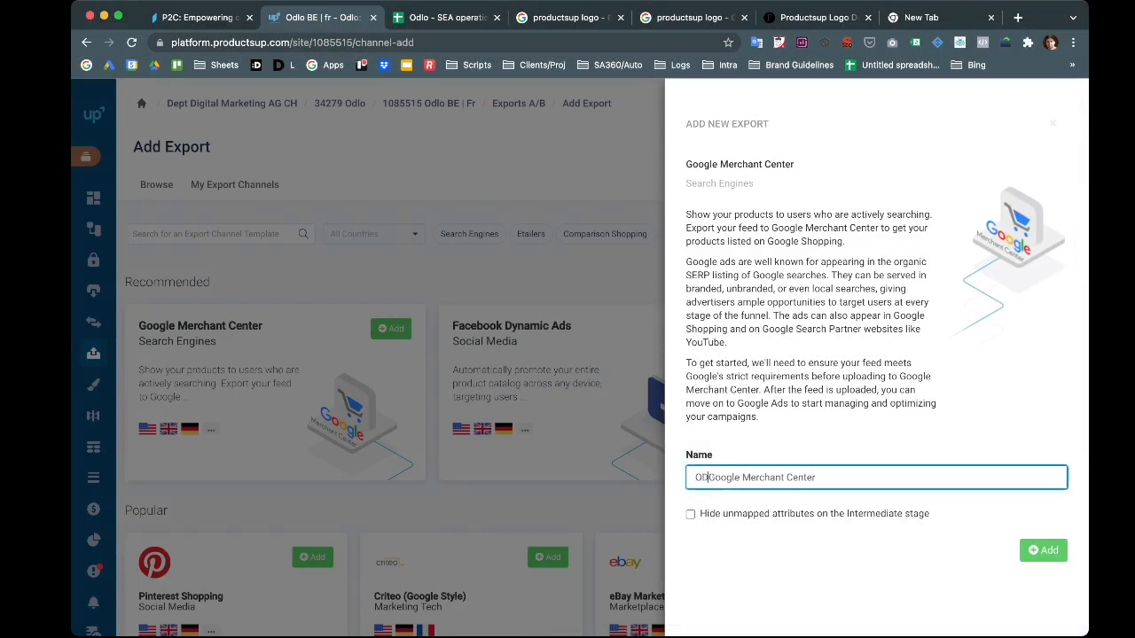
text( BE | )
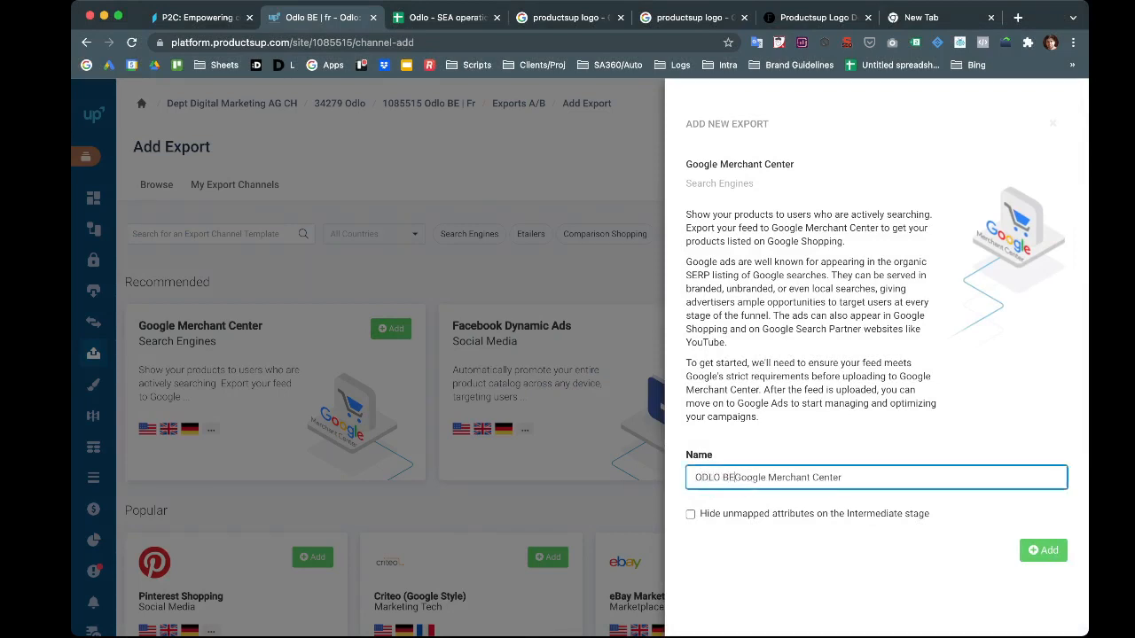
text(fr)
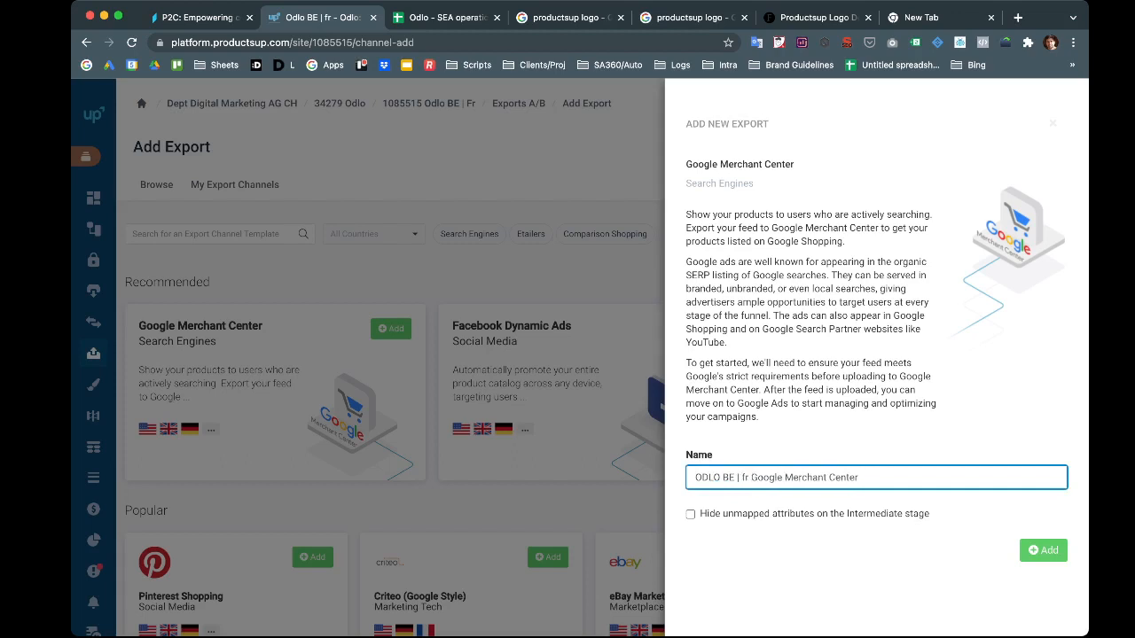
key(Return)
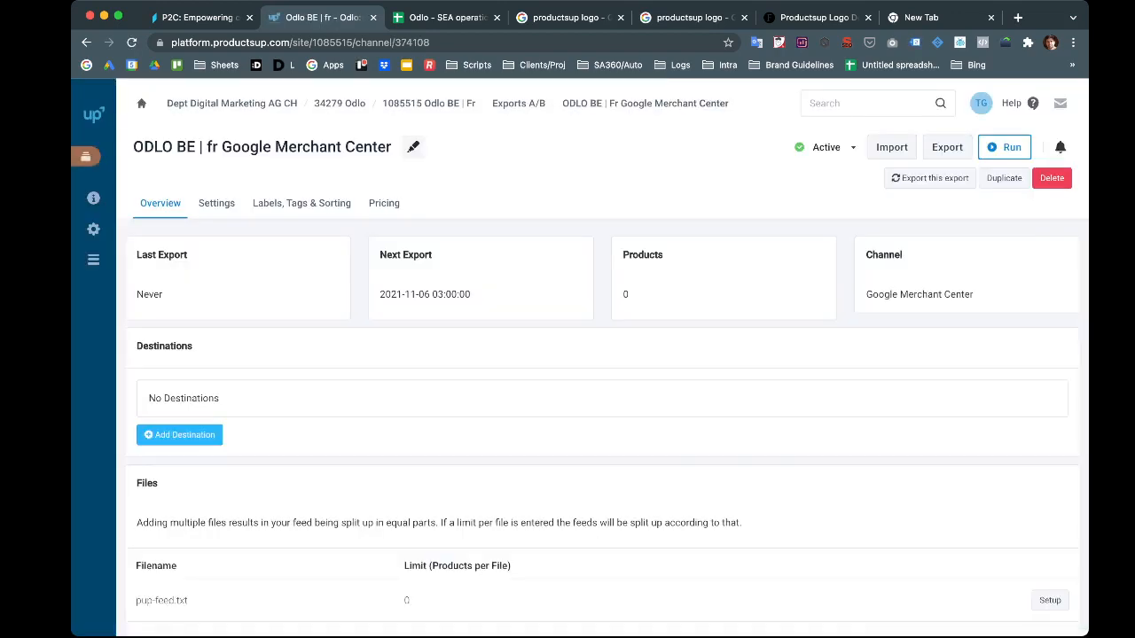
Add and save a Productsup Server destination for the Google Merchant Center export
scroll(603, 399, down, 2)
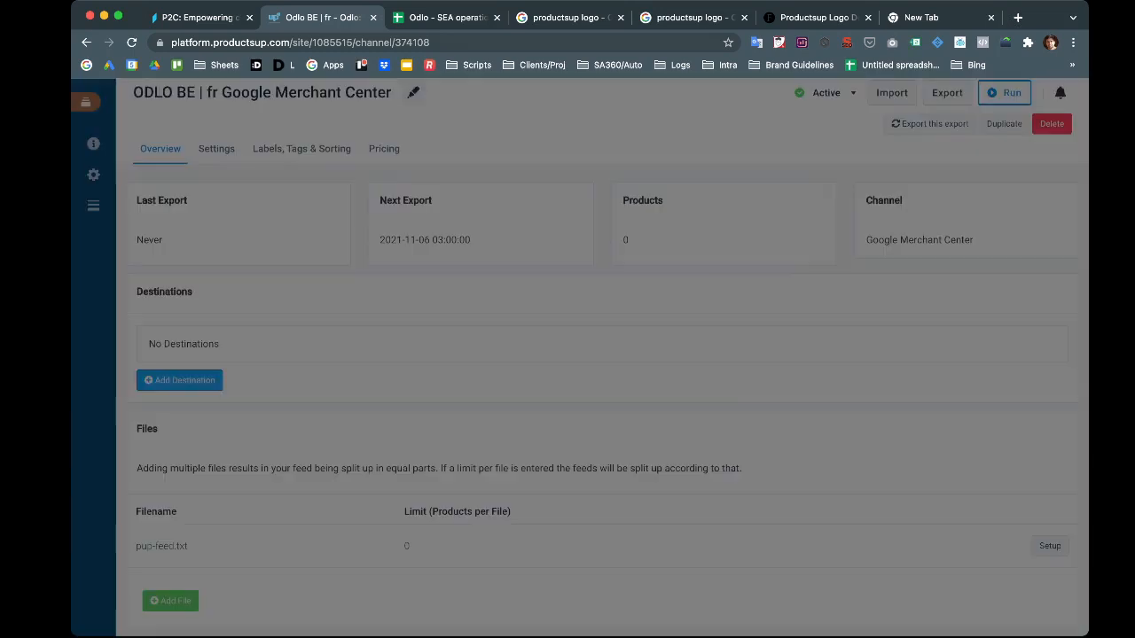
click(179, 380)
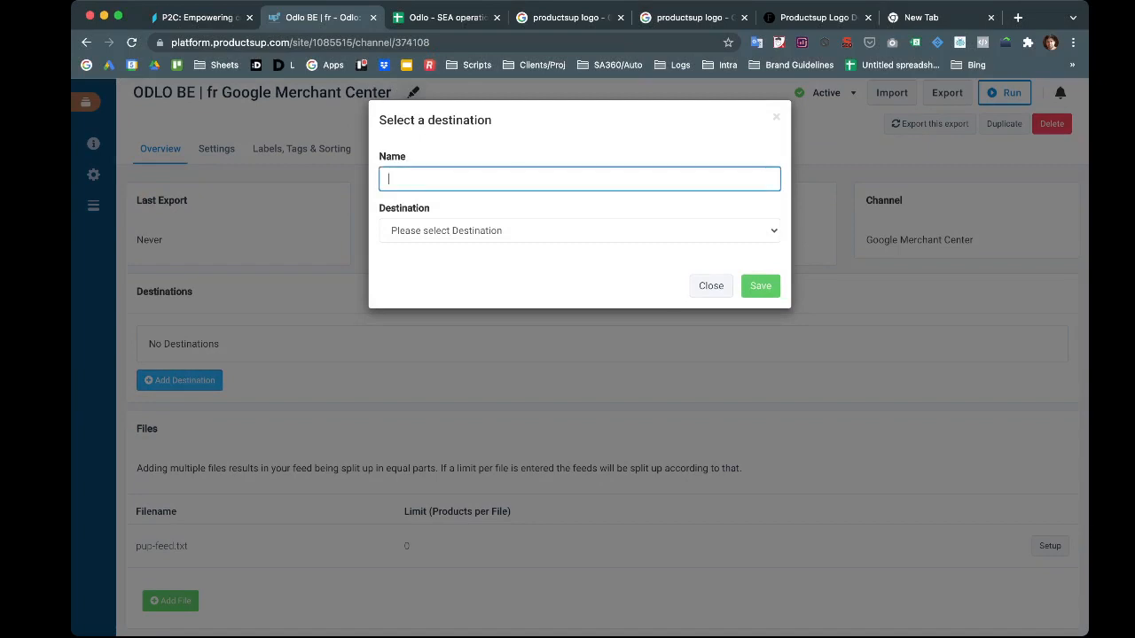
text(Odlo BE || fr)
key(Tab)
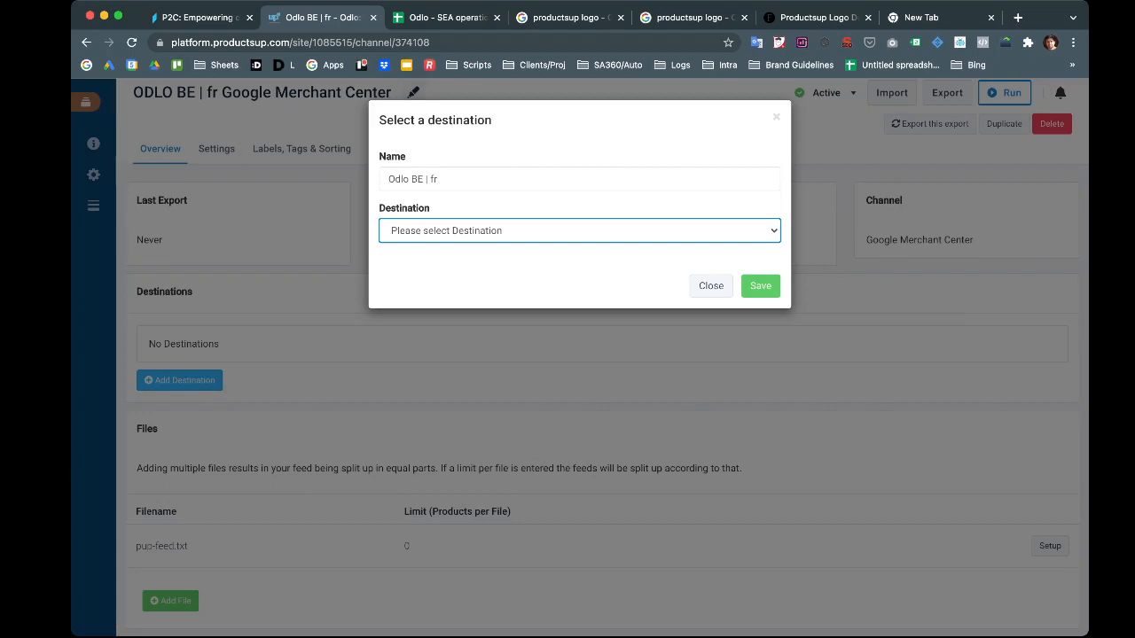
click(432, 247)
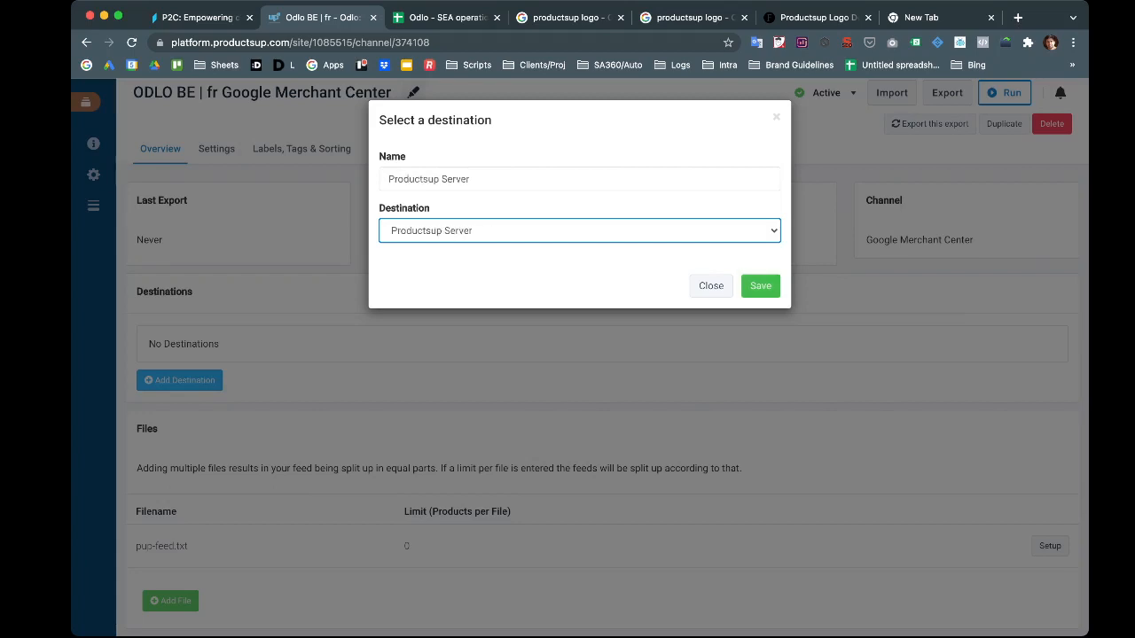
click(760, 286)
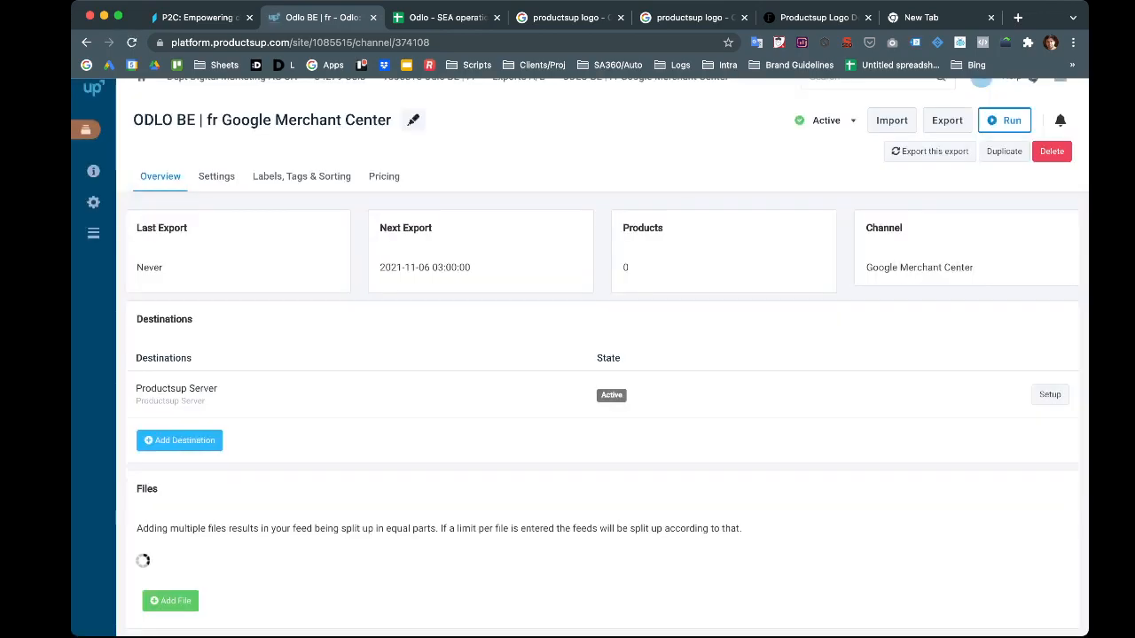
scroll(602, 355, down, 1)
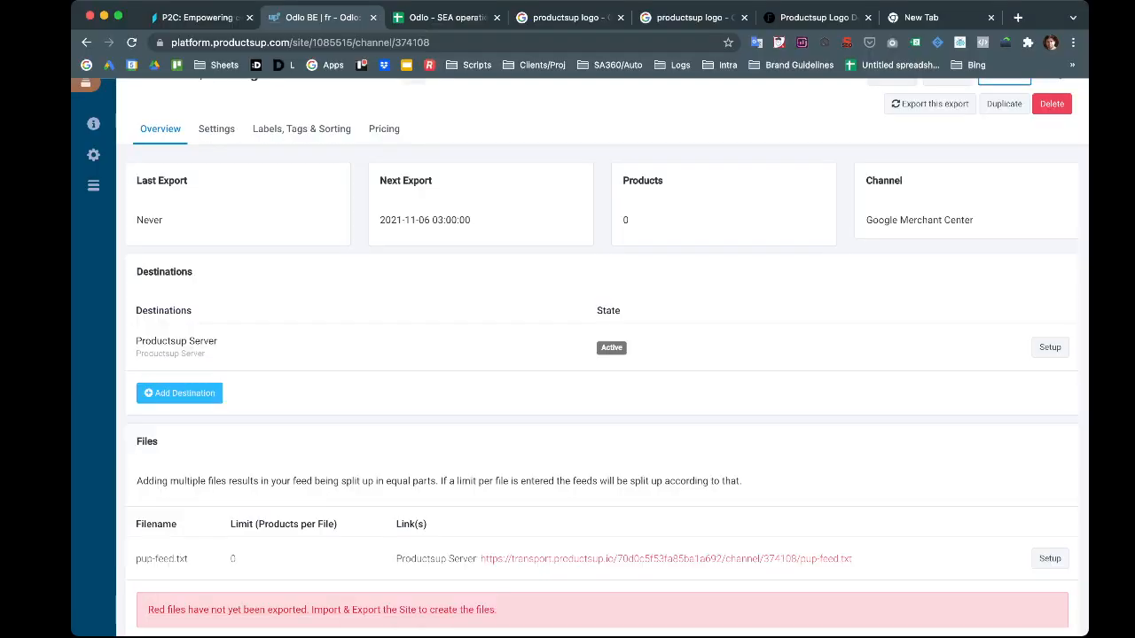
Run the site's full import and export, and review the export's destination and feed file link
scroll(602, 358, up, 2)
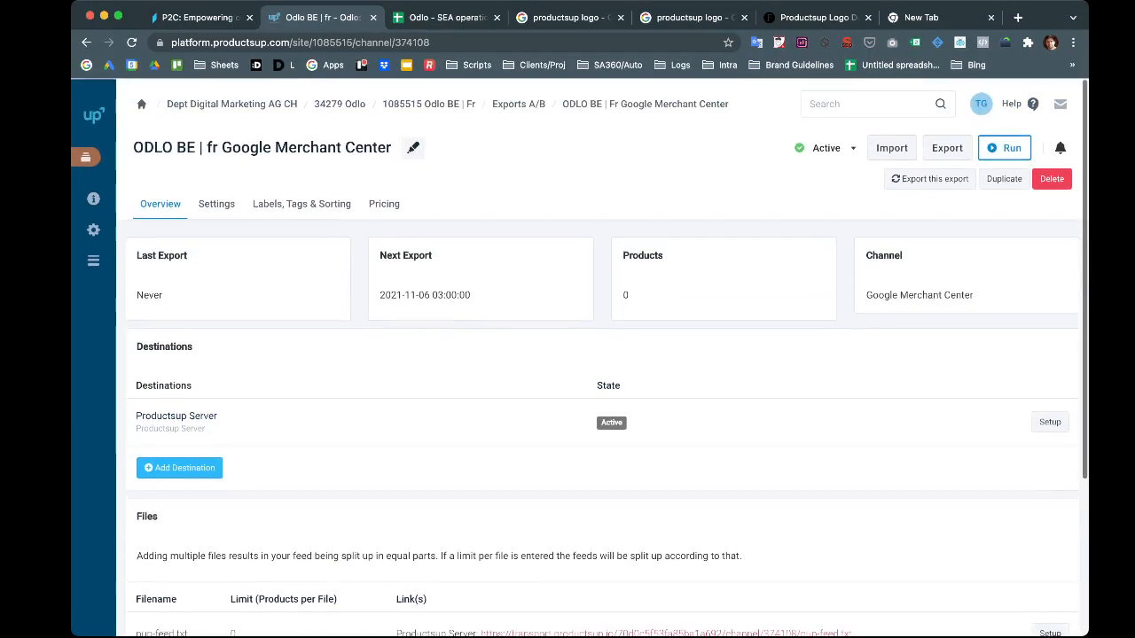
click(1005, 148)
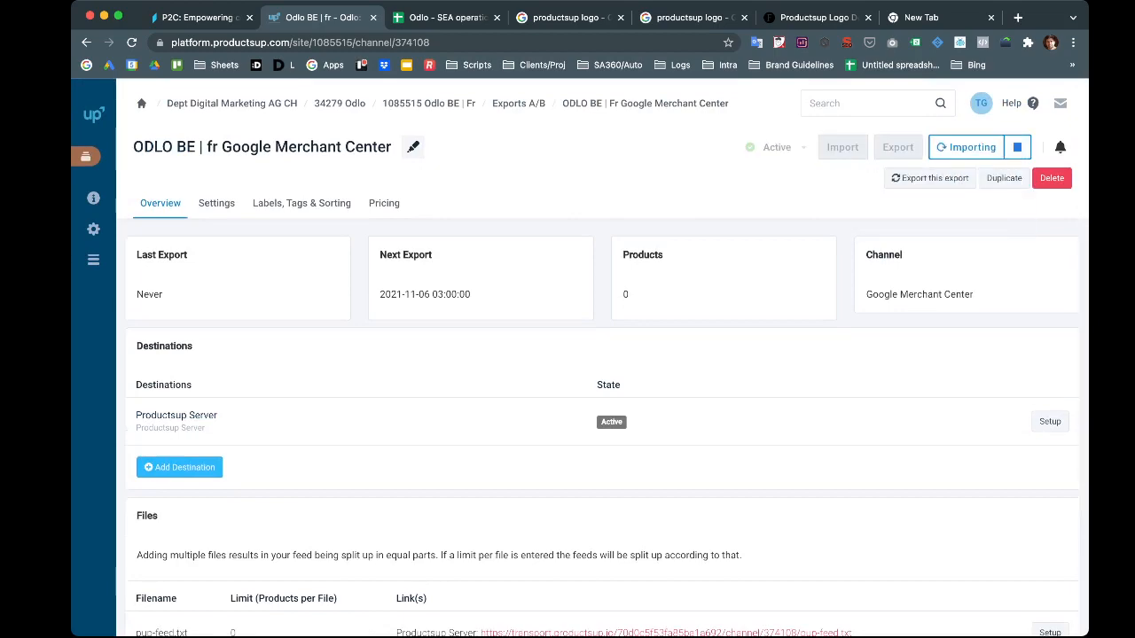
scroll(602, 358, down, 3)
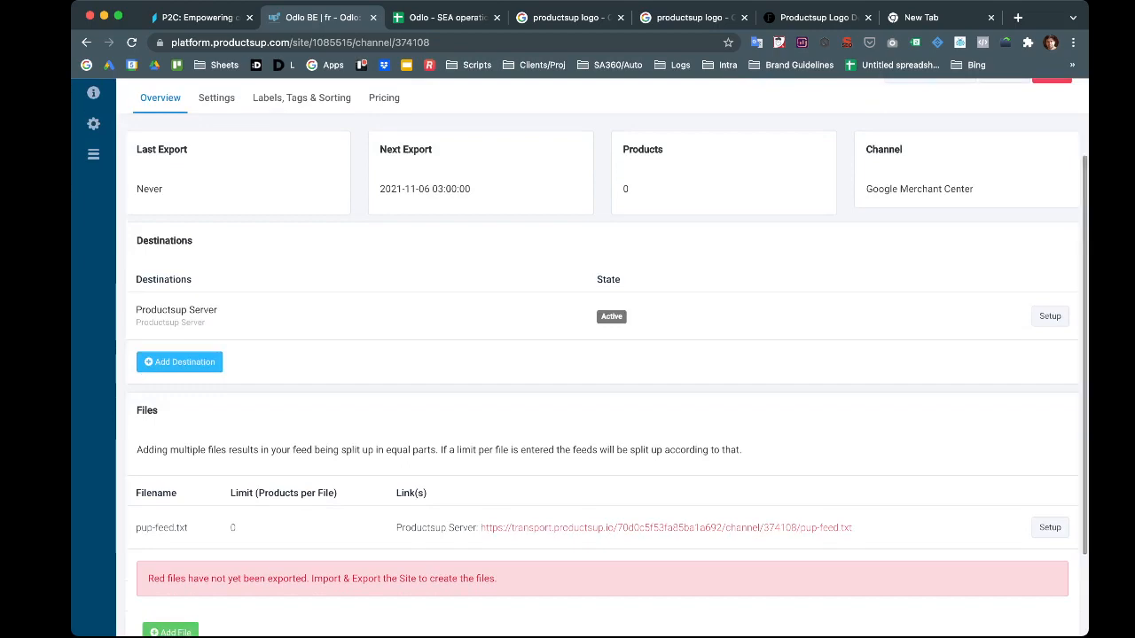
scroll(602, 358, up, 3)
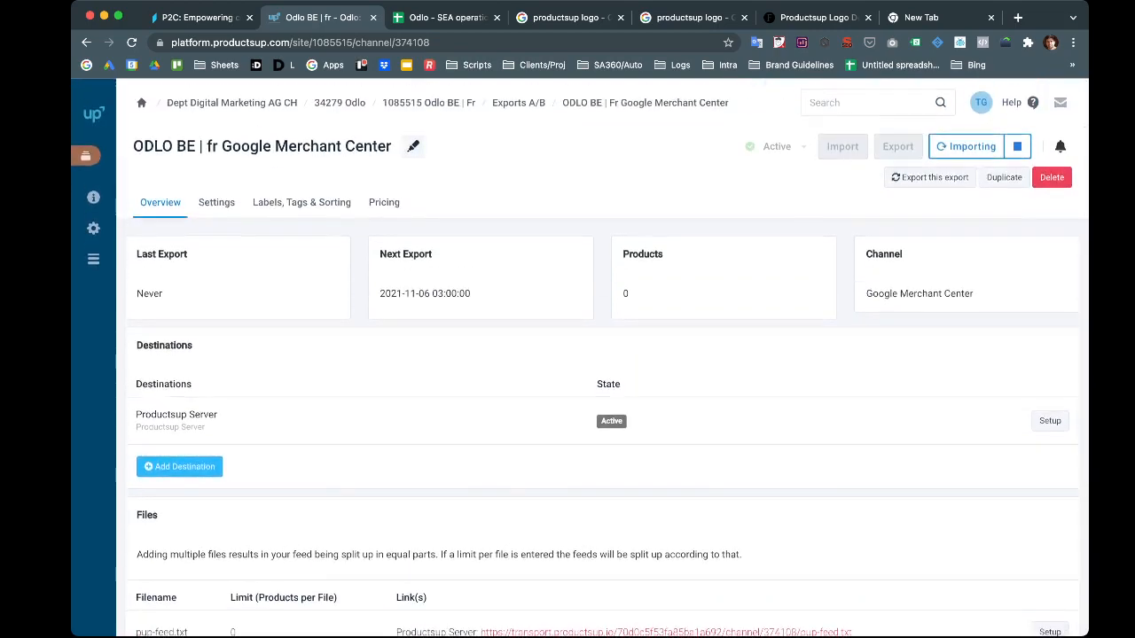
scroll(602, 488, down, 4)
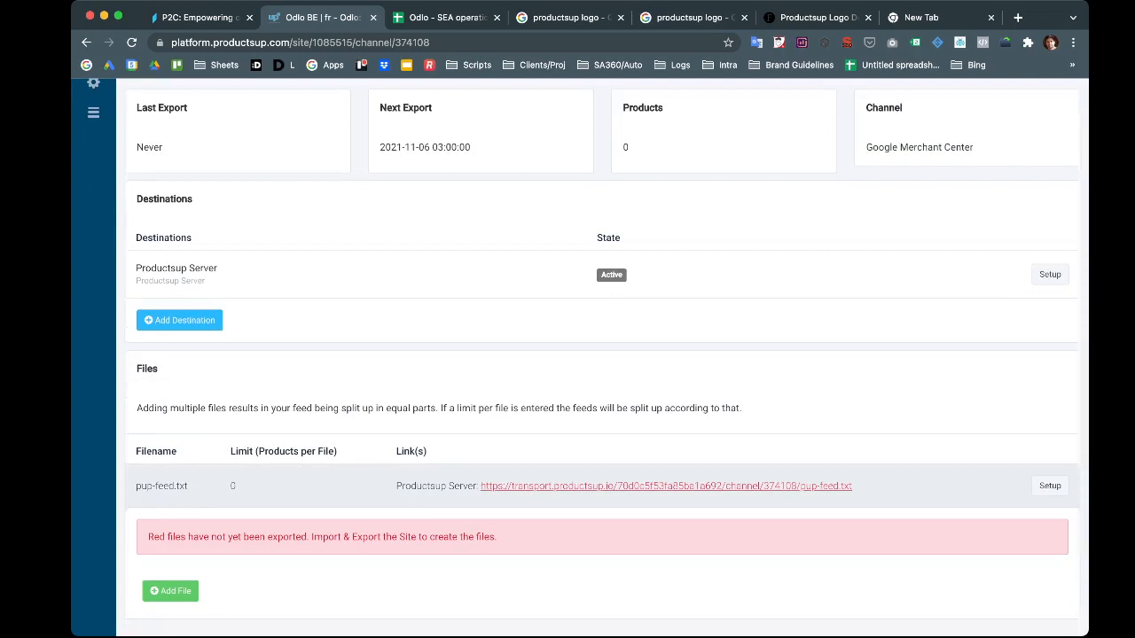
scroll(602, 358, up, 4)
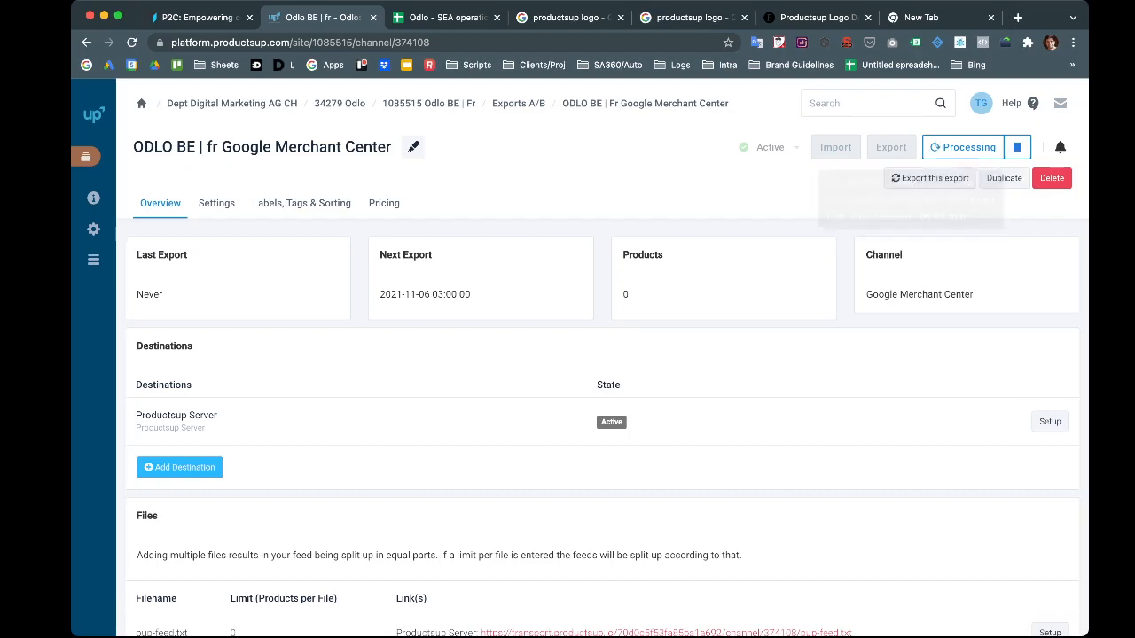
Review the export's CSV, tracking and XML settings and its labels, tags and sorting options
click(216, 203)
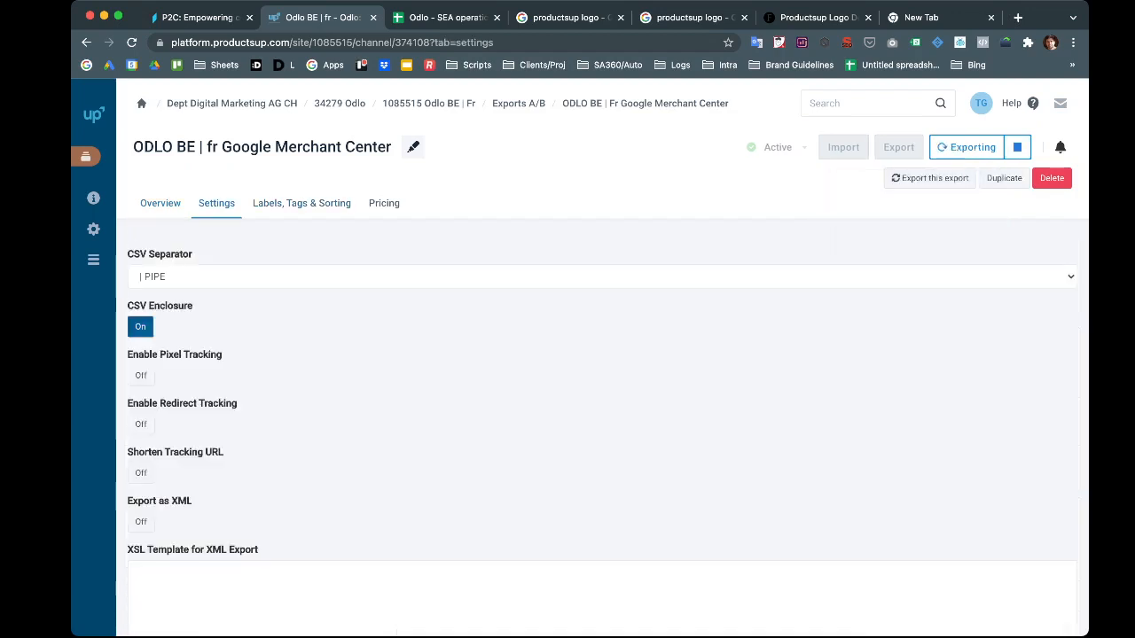
scroll(601, 355, down, 7)
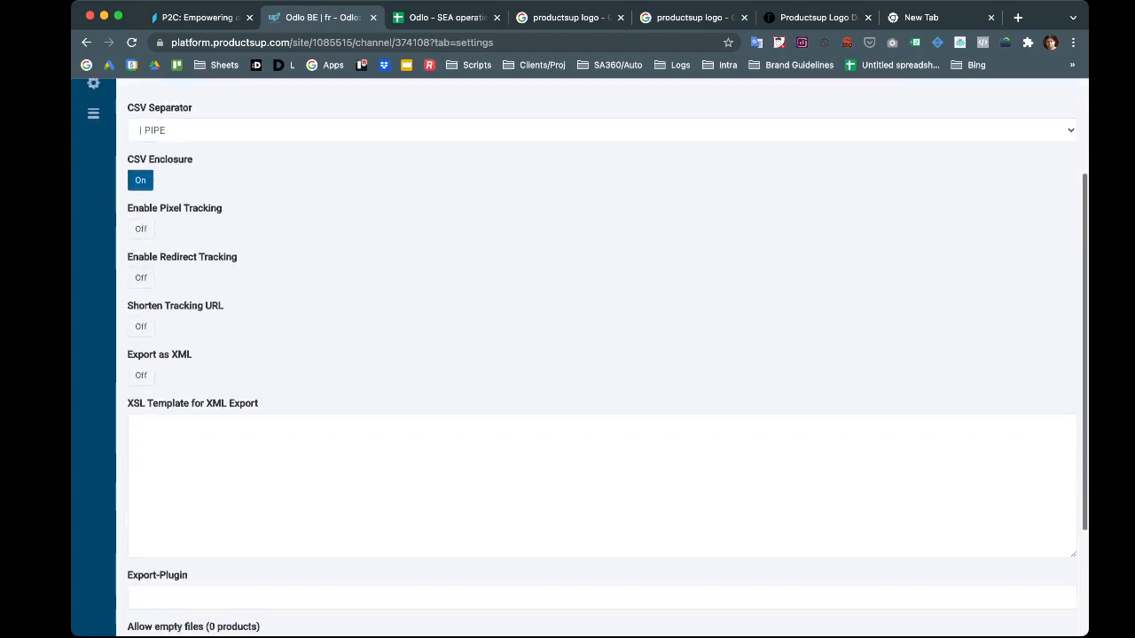
scroll(602, 355, up, 7)
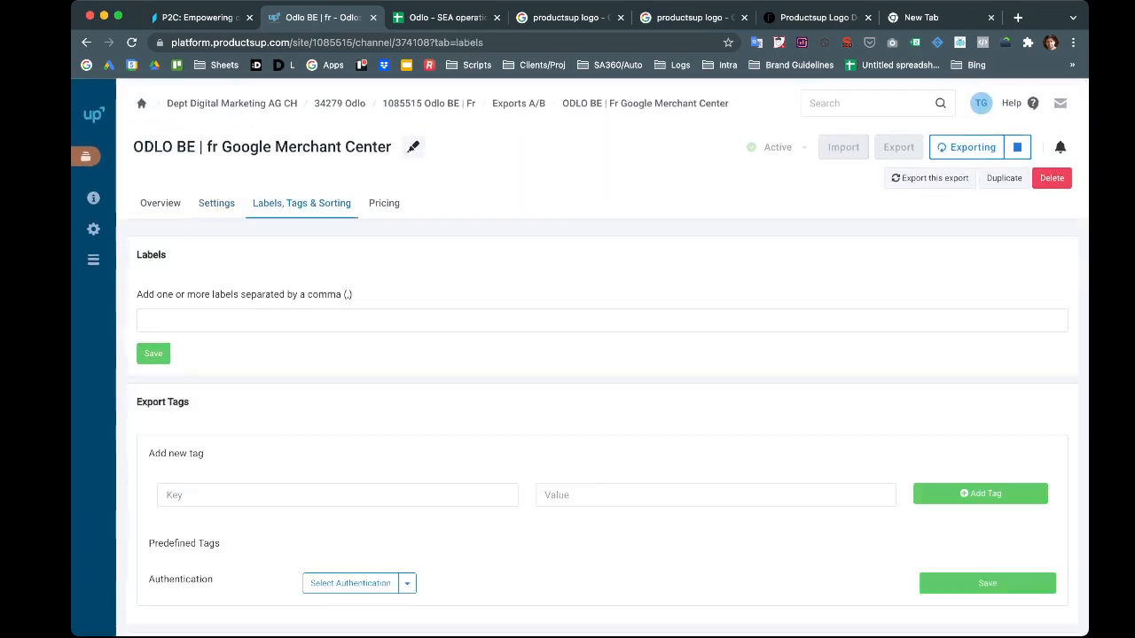
click(302, 203)
scroll(602, 354, down, 4)
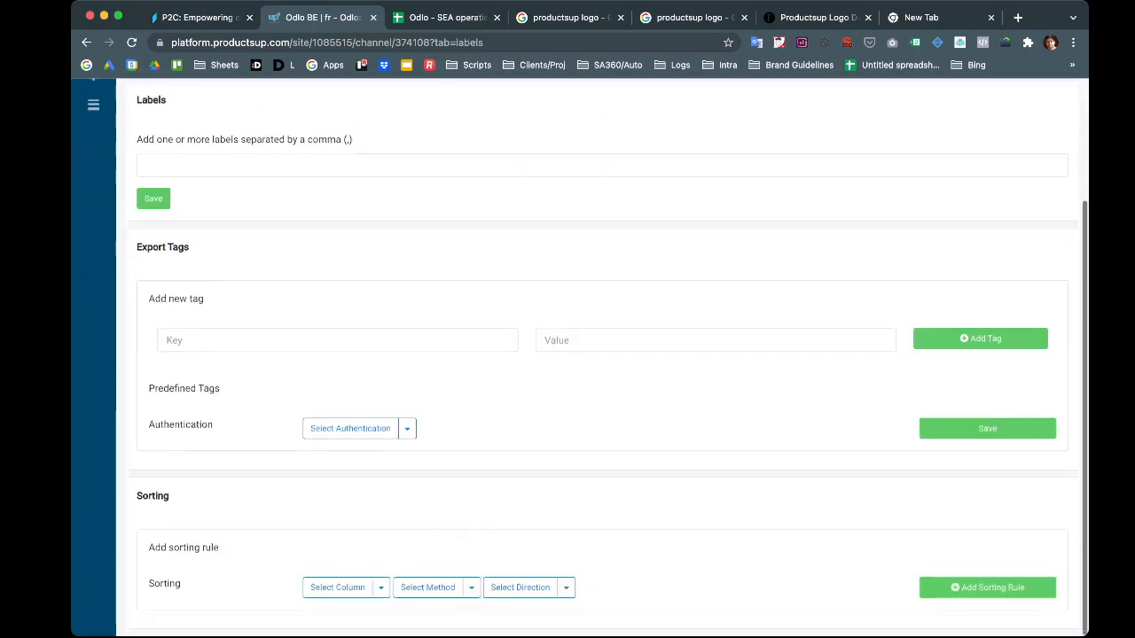
scroll(602, 355, up, 4)
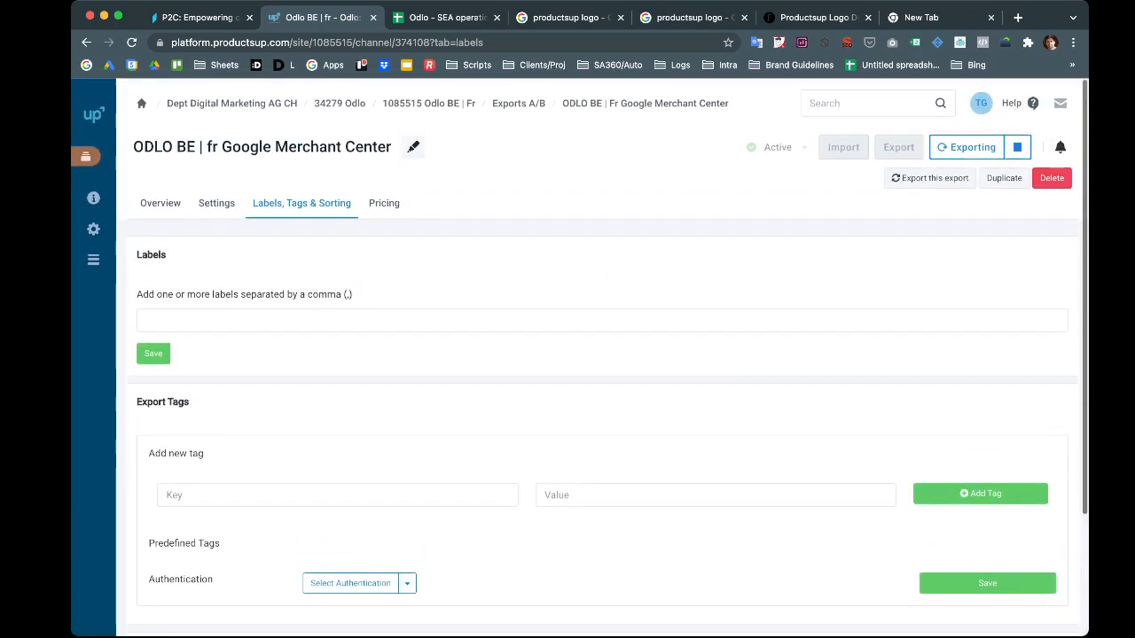
Review the export's pricing settings and its overview of destinations and feed files
click(384, 203)
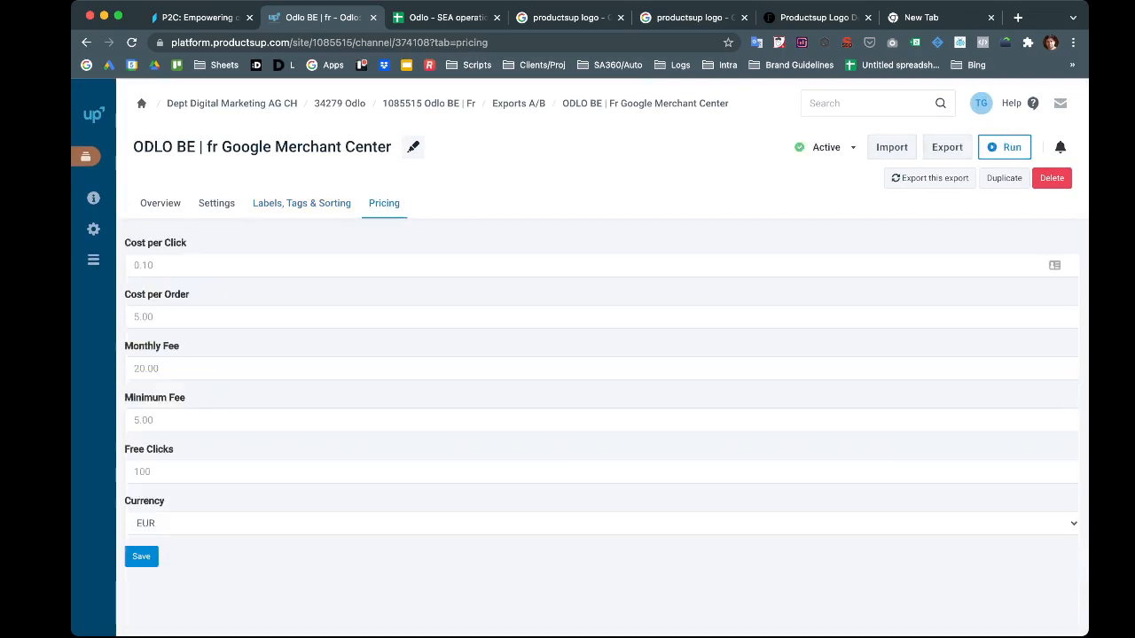
click(160, 203)
scroll(602, 355, down, 5)
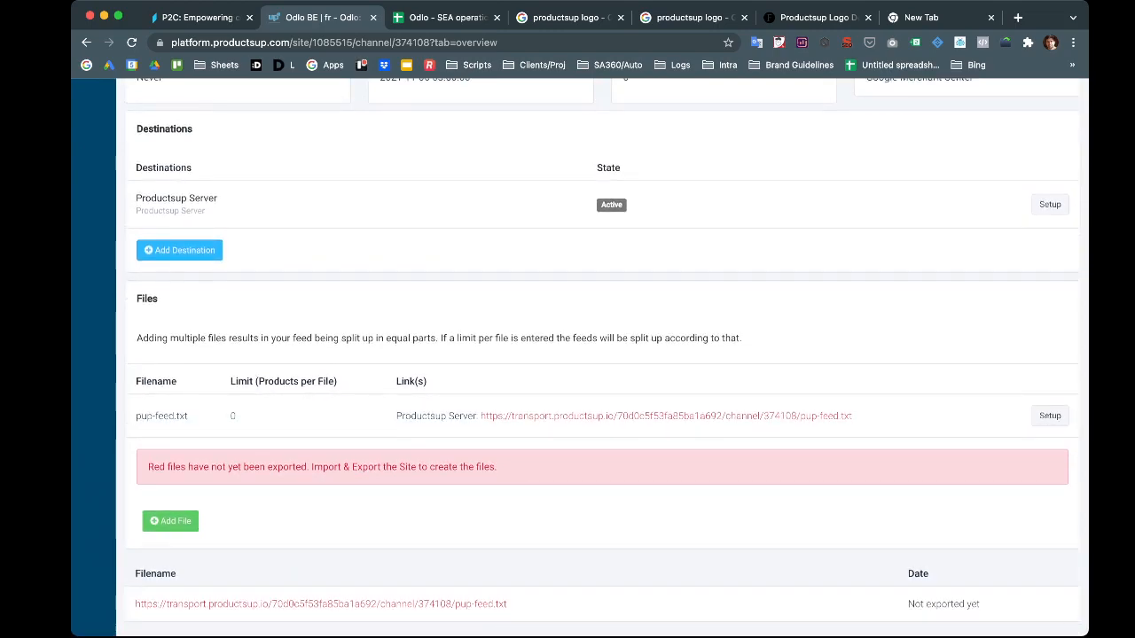
scroll(602, 358, up, 3)
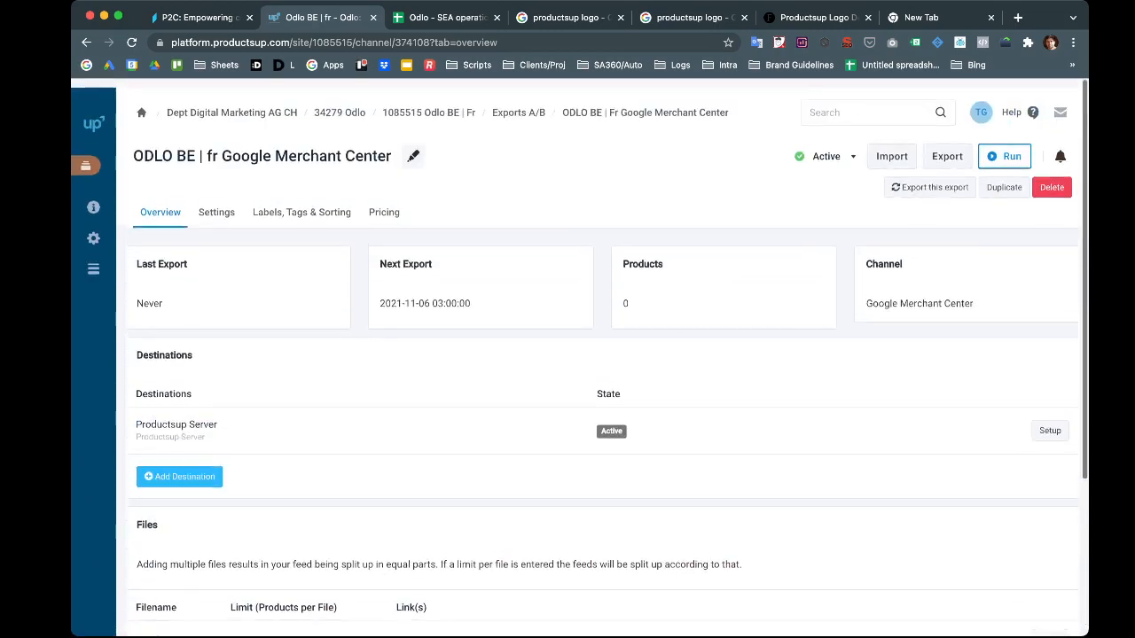
mouse_move(93, 229)
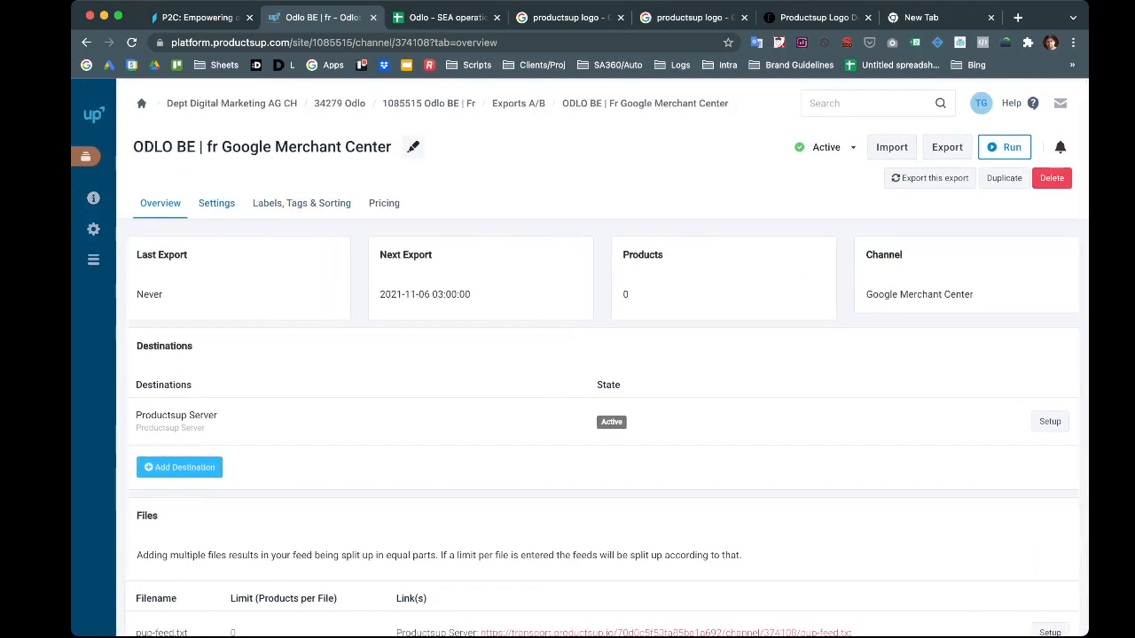
Open the Odlo BE | fr site's dashboard and review its run statistics, channel readiness and import history
click(428, 103)
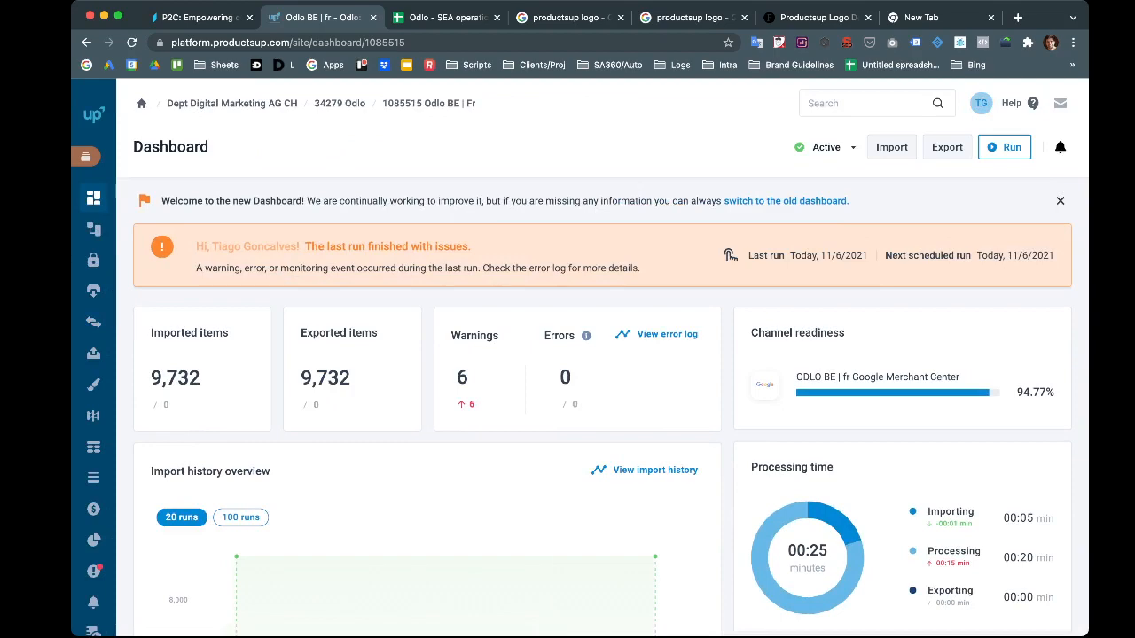
scroll(603, 355, down, 5)
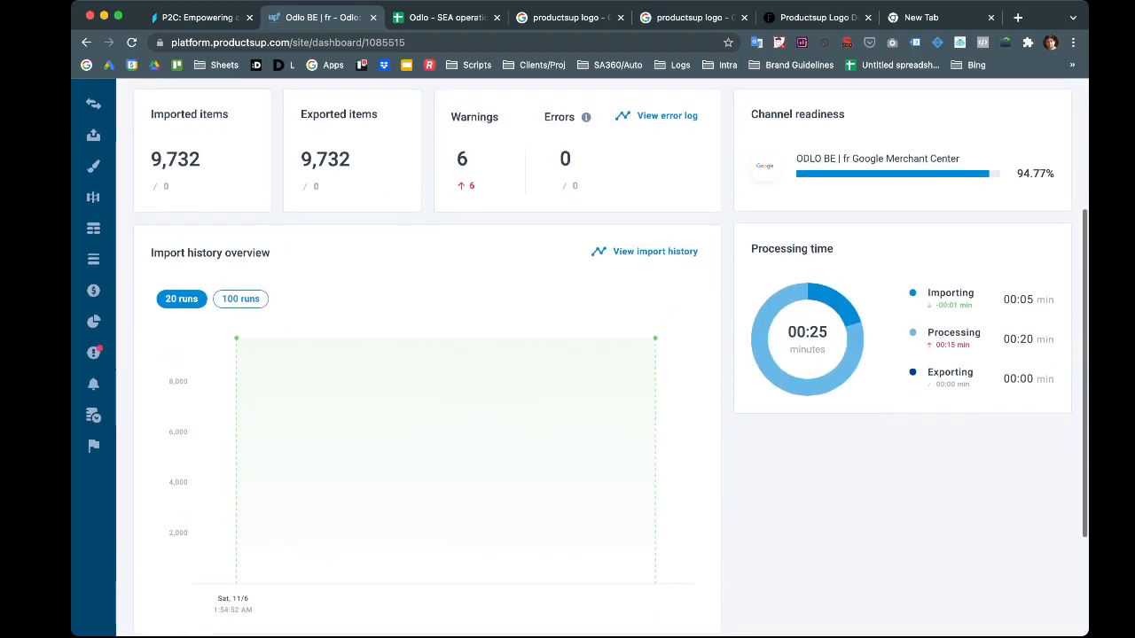
scroll(603, 354, down, 3)
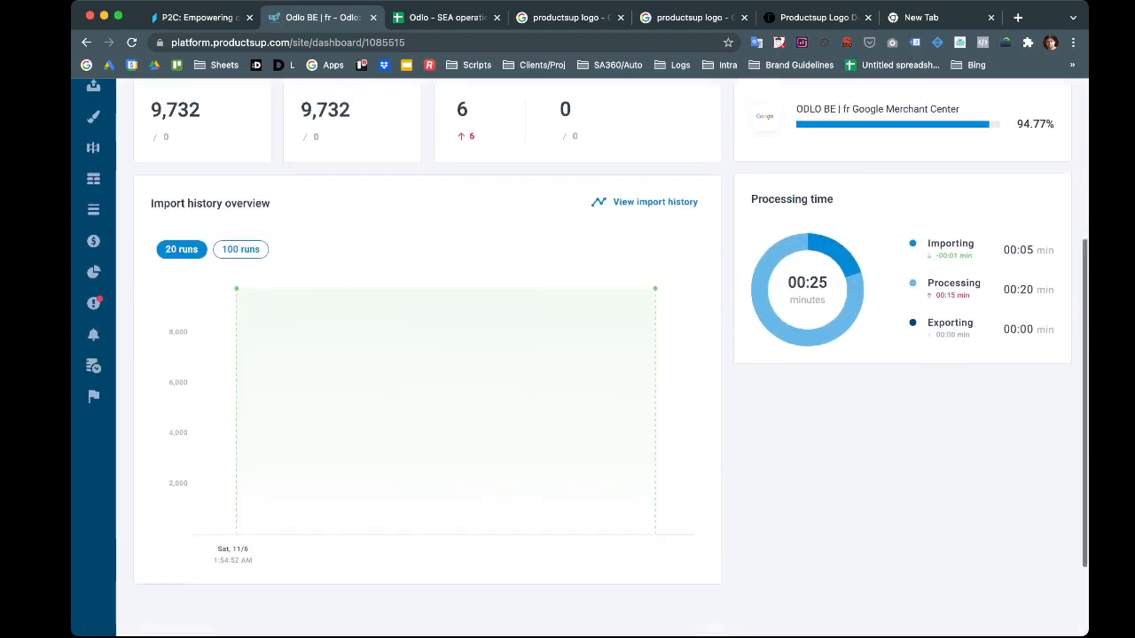
scroll(603, 355, up, 8)
scroll(580, 358, up, 2)
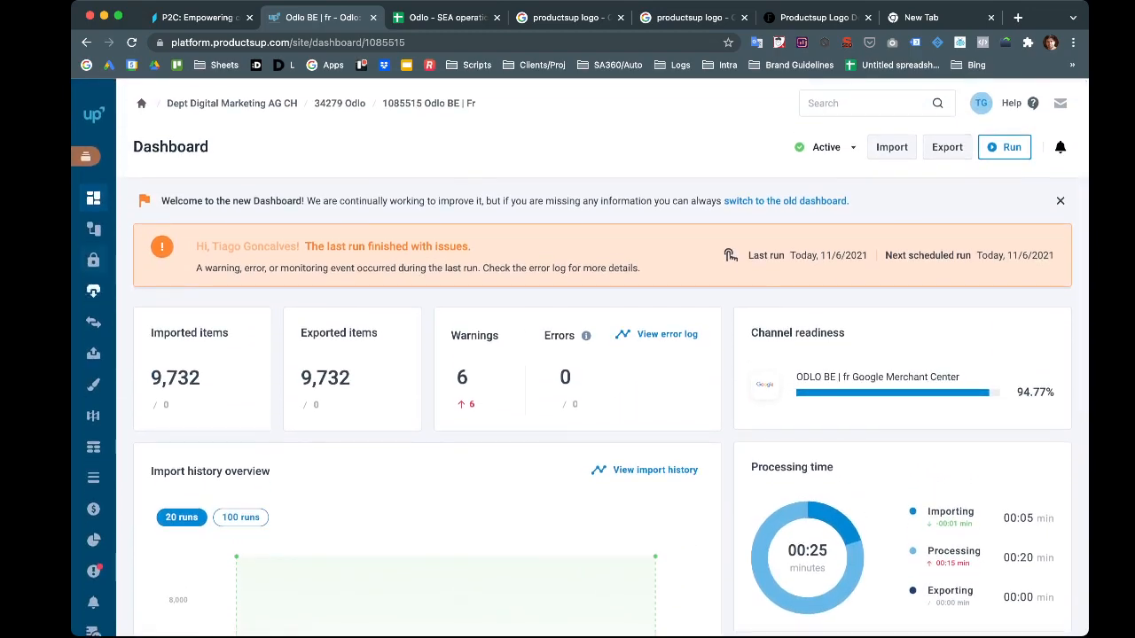
Open the site's dataflow and preview product values alongside the Google Merchant Center column mappings, then turn the preview off
mouse_move(93, 291)
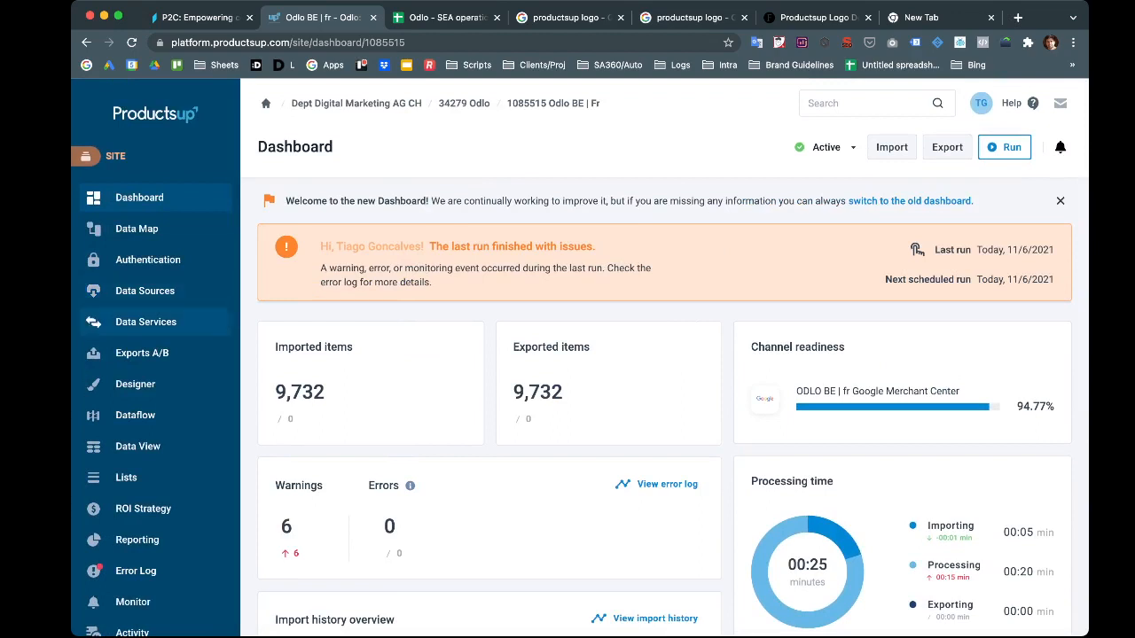
scroll(133, 390, down, 1)
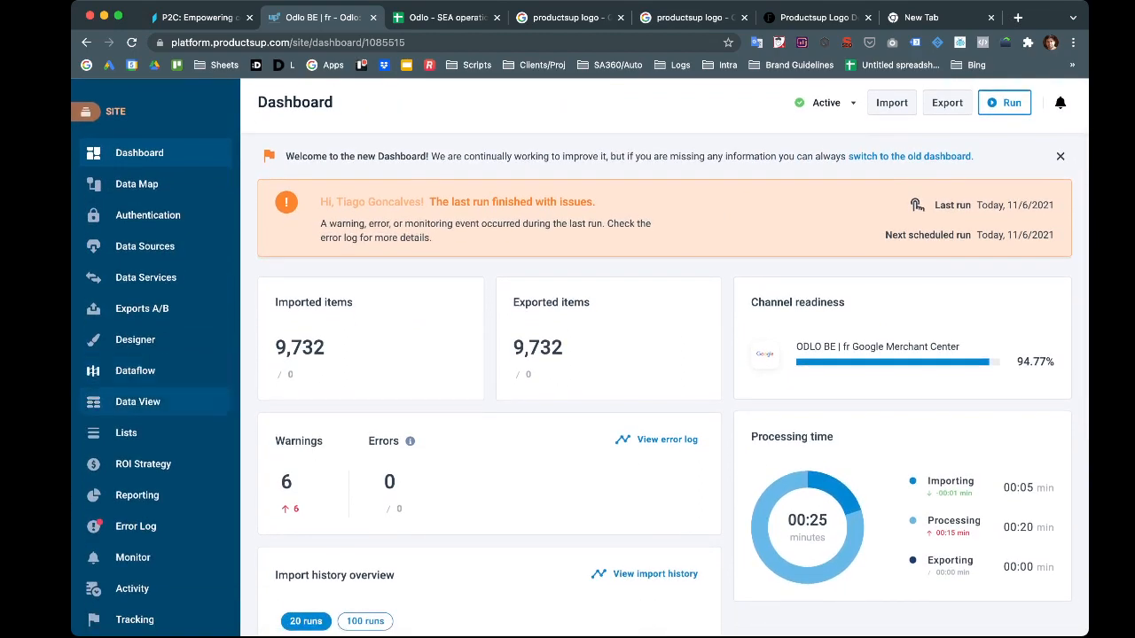
click(133, 370)
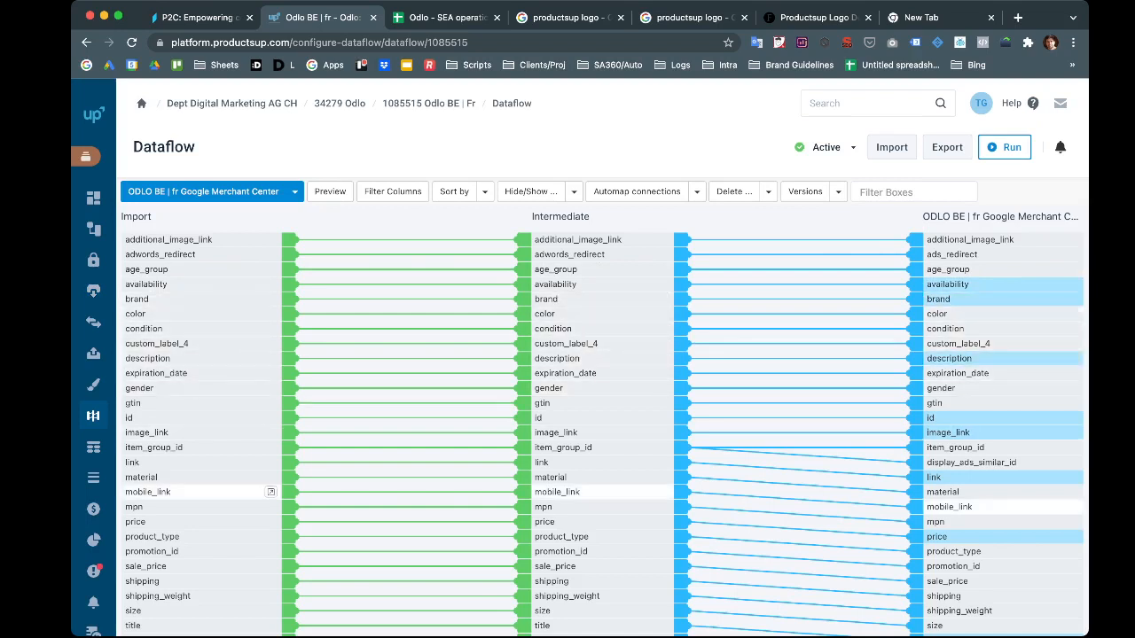
click(329, 191)
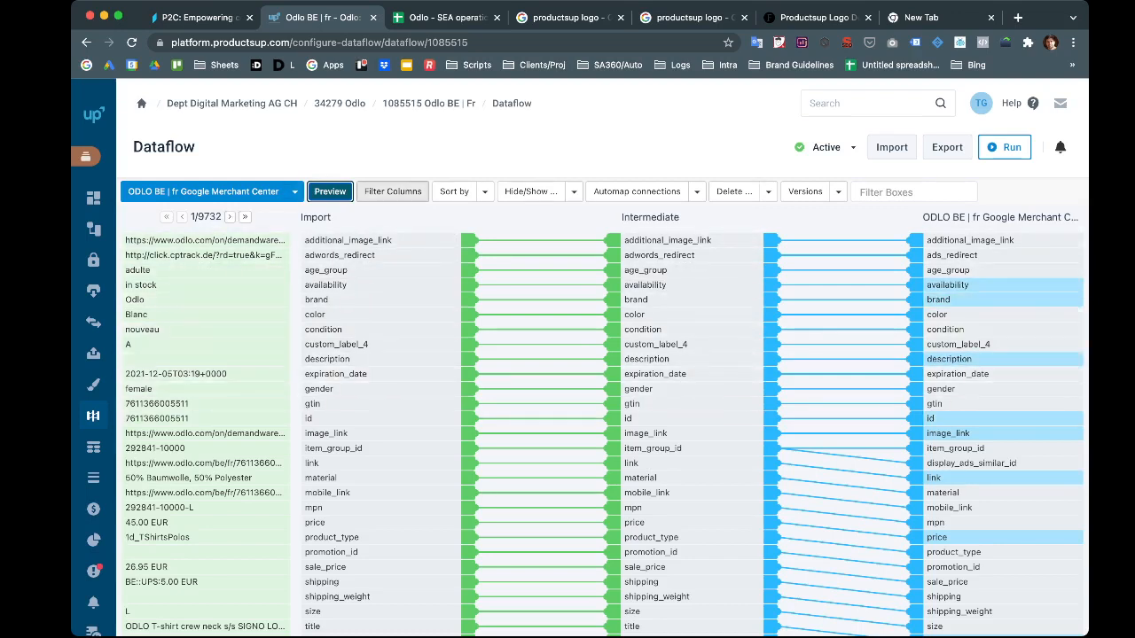
click(330, 191)
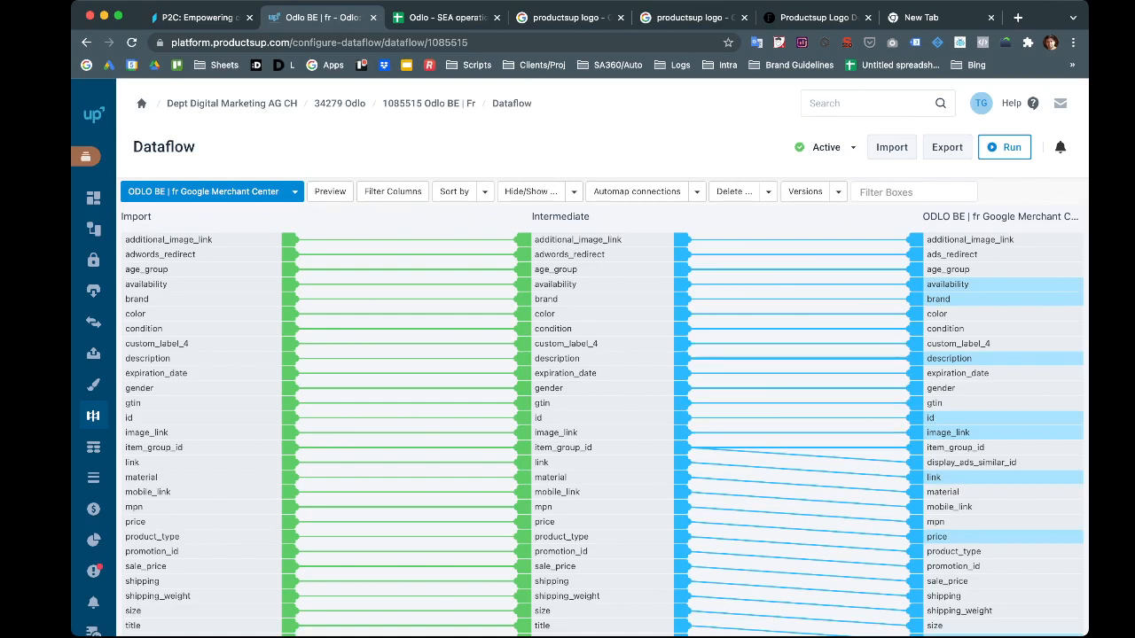
Start a bulk operation in the Odlo project for the Odlo UK site, review the available operations, and cancel it
click(340, 104)
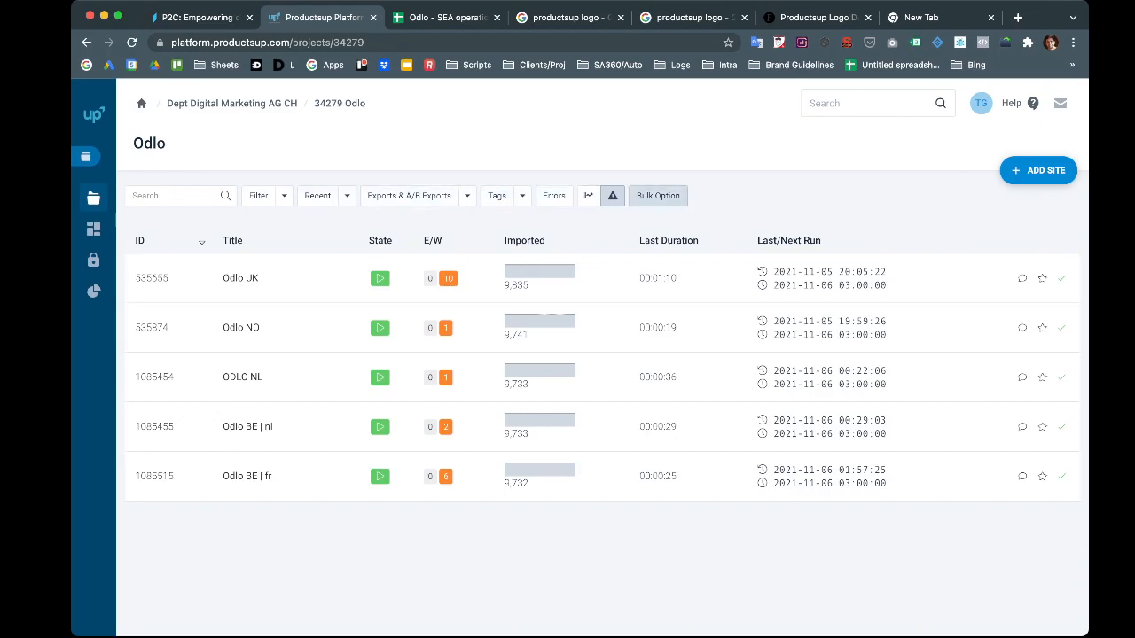
click(658, 195)
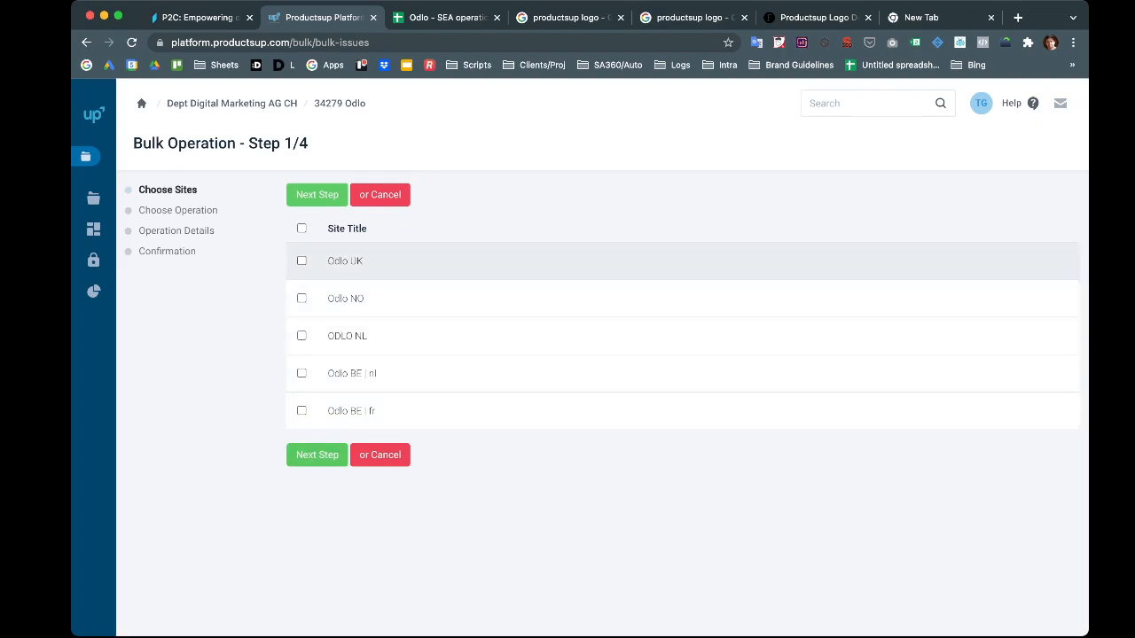
click(301, 261)
click(317, 194)
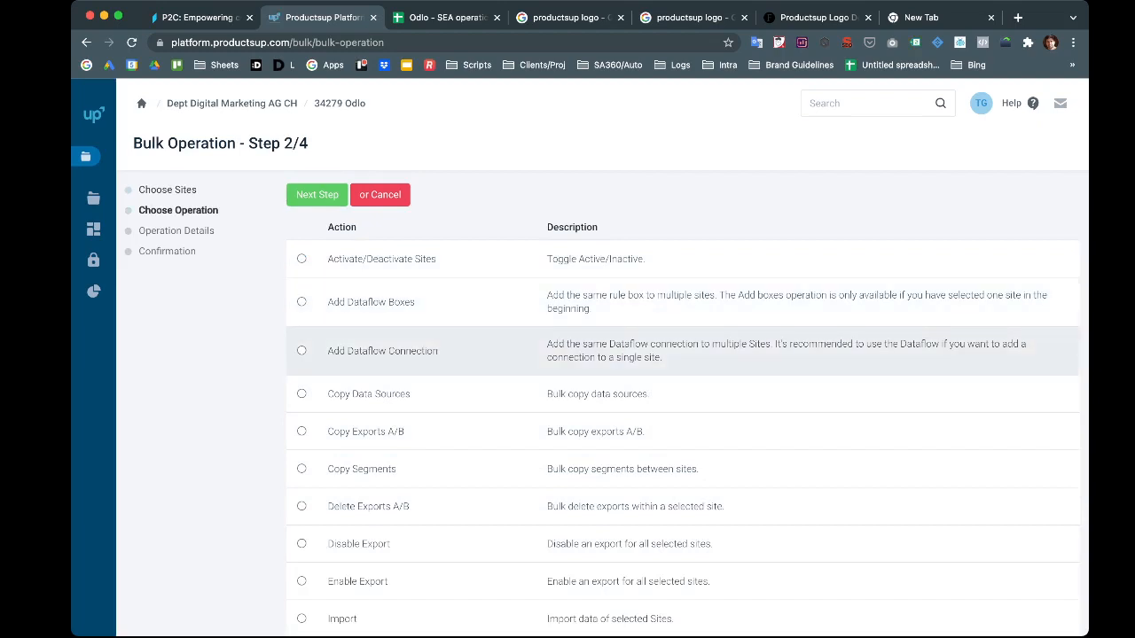
click(379, 194)
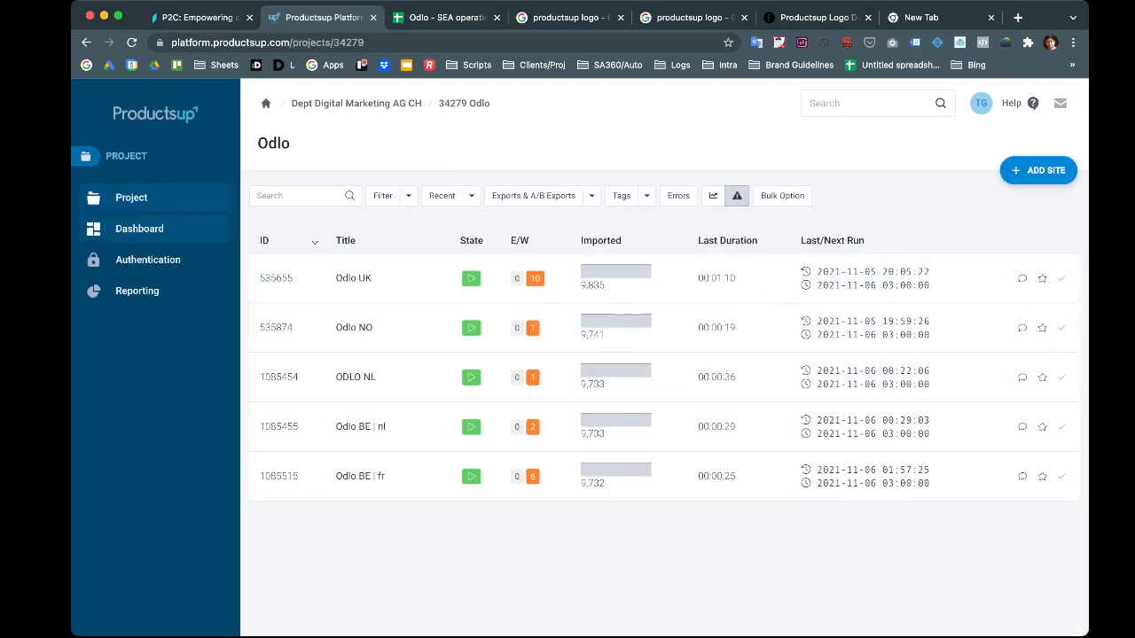
Open the Odlo UK site's dataflow and examine its column mappings and the rules applied to the description column
click(232, 102)
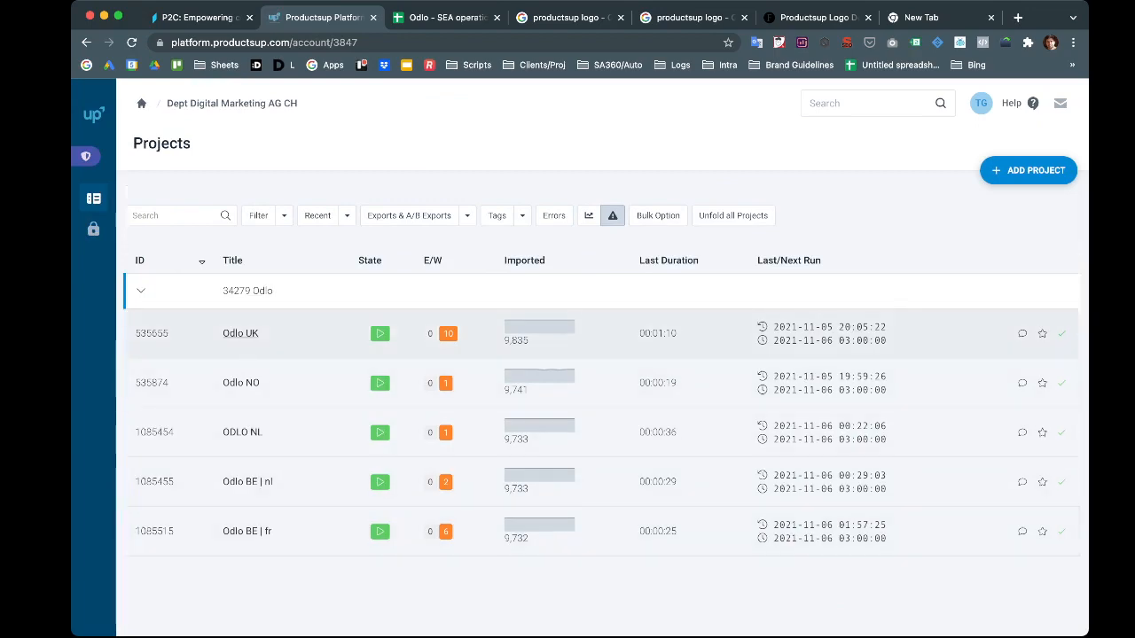
click(240, 332)
mouse_move(94, 385)
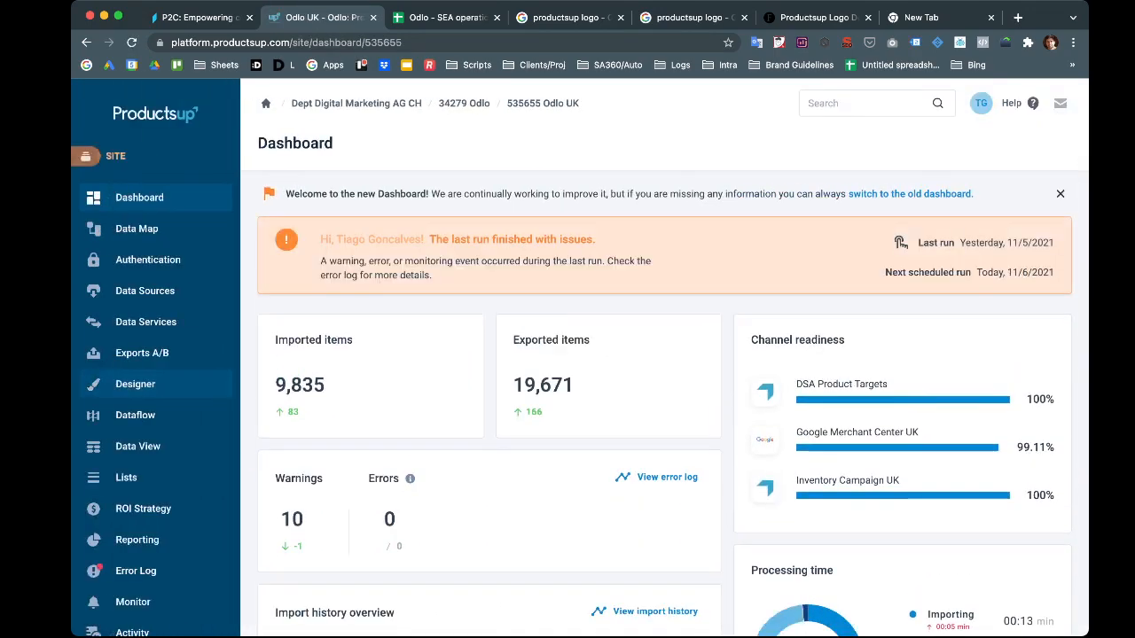
scroll(99, 397, down, 2)
scroll(99, 403, up, 1)
scroll(133, 390, up, 1)
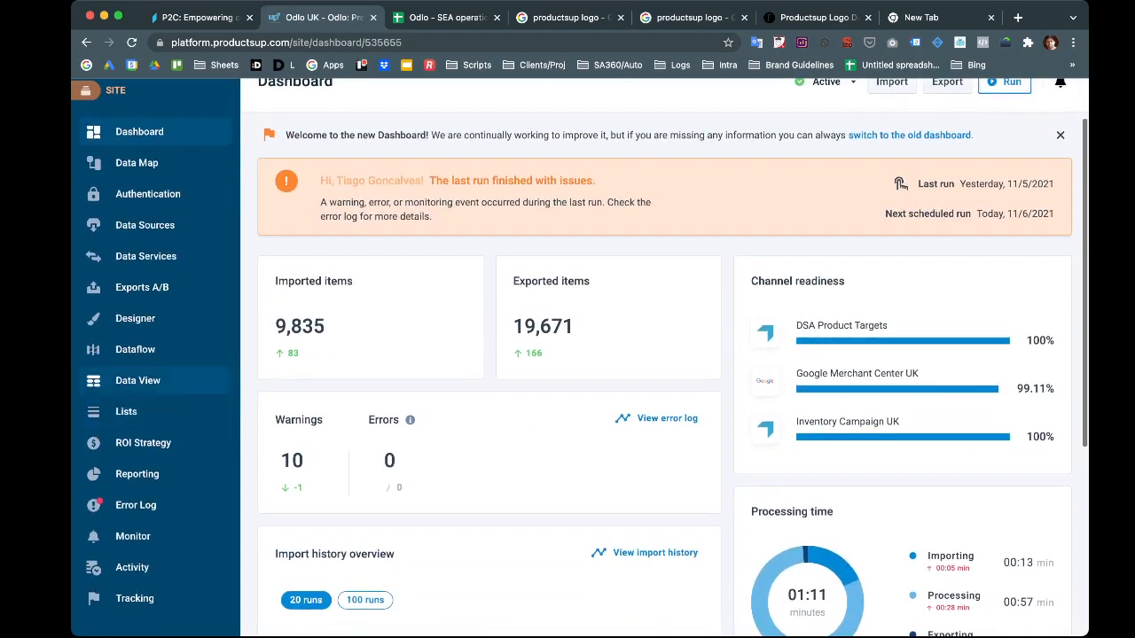
click(134, 333)
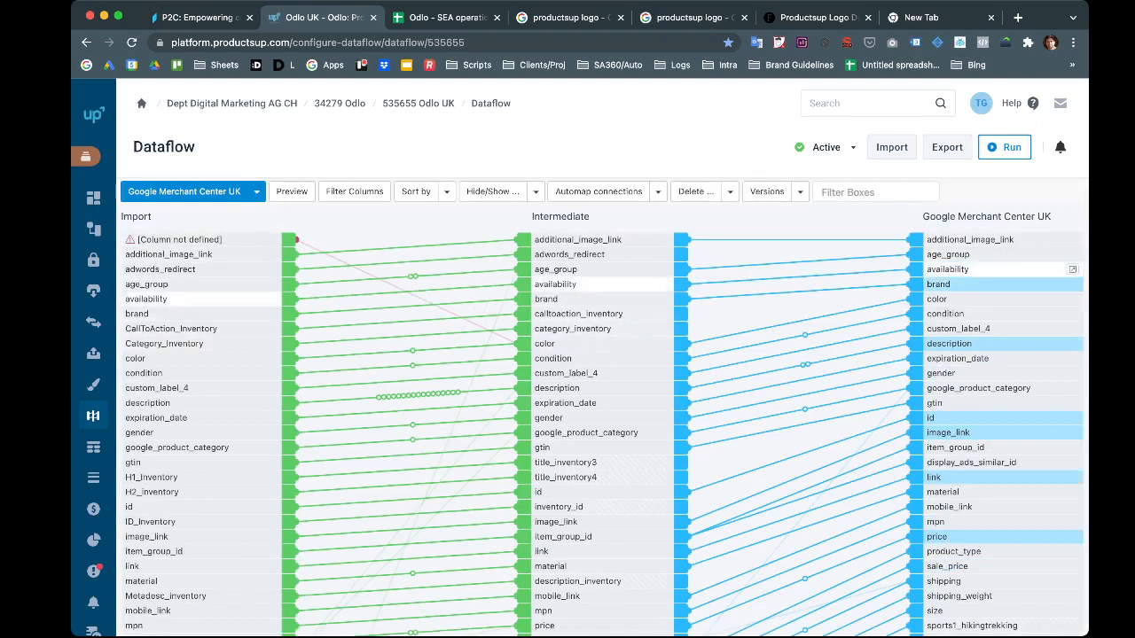
scroll(798, 478, down, 2)
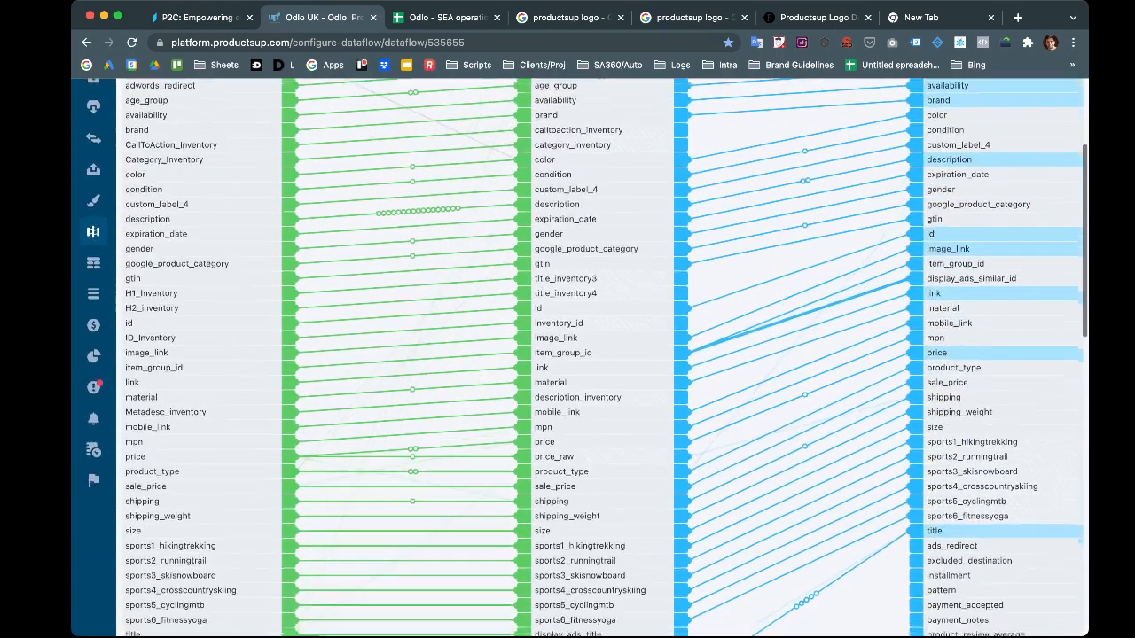
scroll(798, 479, up, 2)
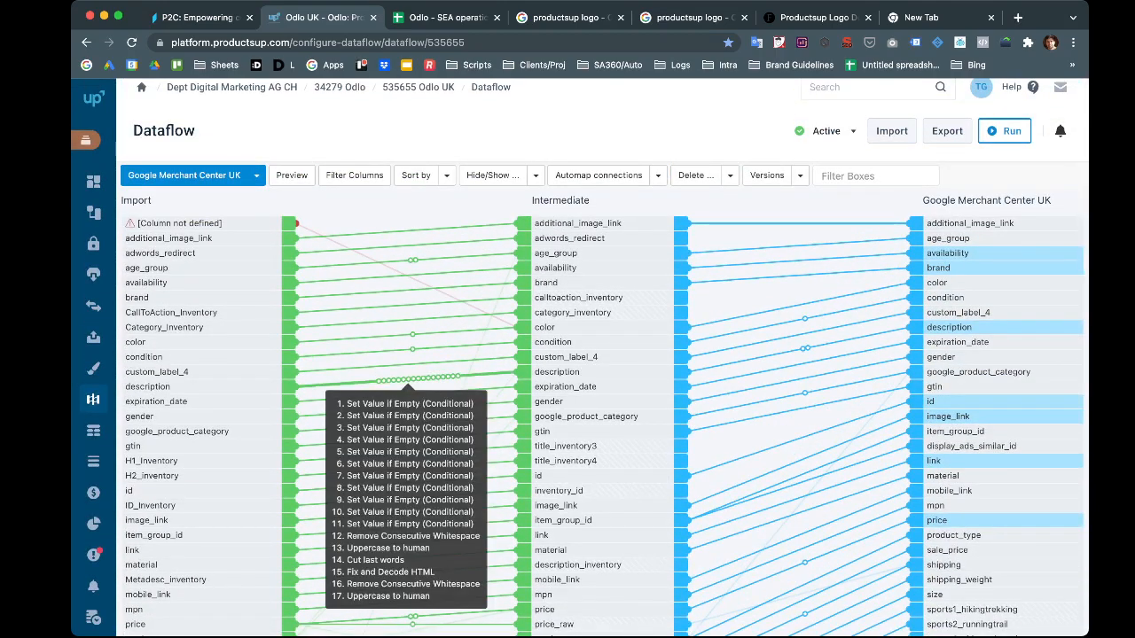
mouse_move(407, 379)
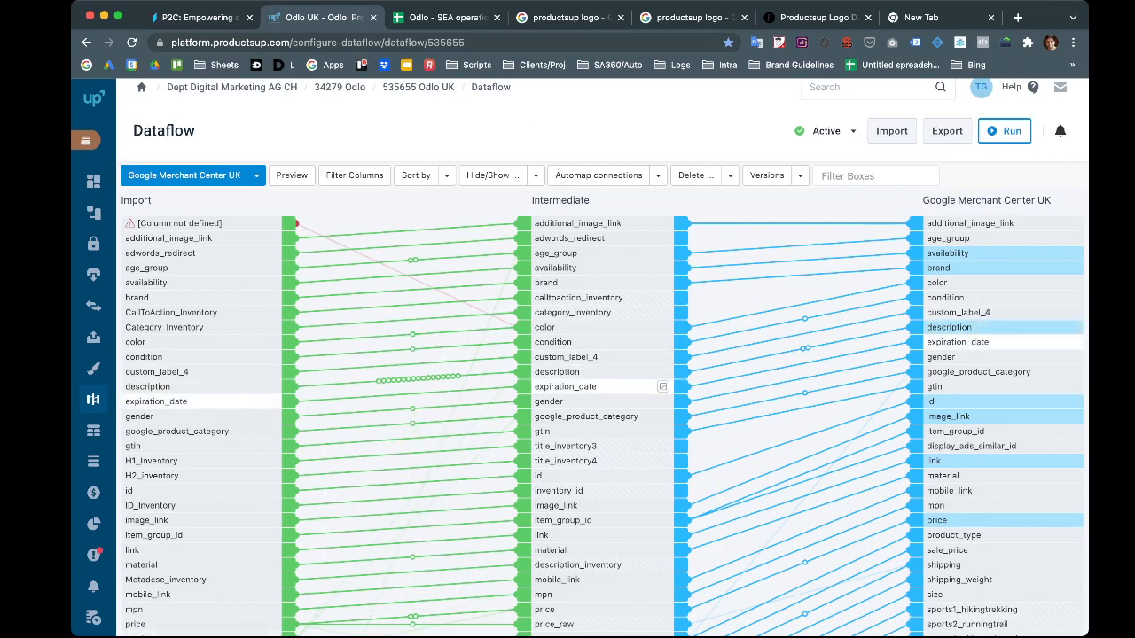
scroll(580, 358, up, 1)
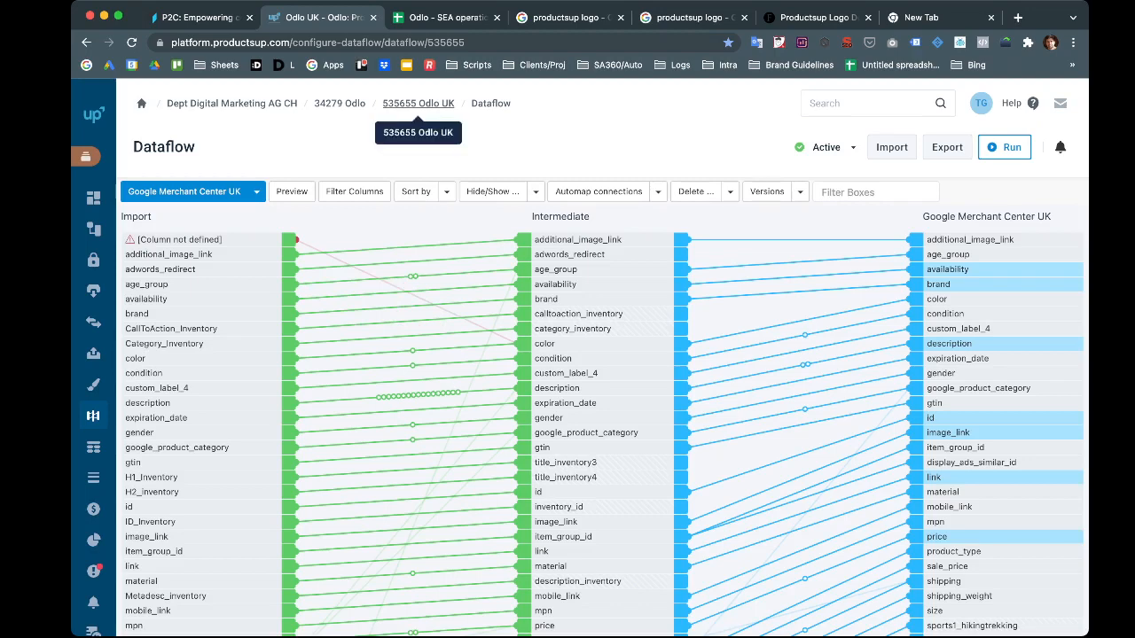
Return to the Odlo UK dashboard, open the site's exports and review the Google Merchant Center and blank exports
click(417, 103)
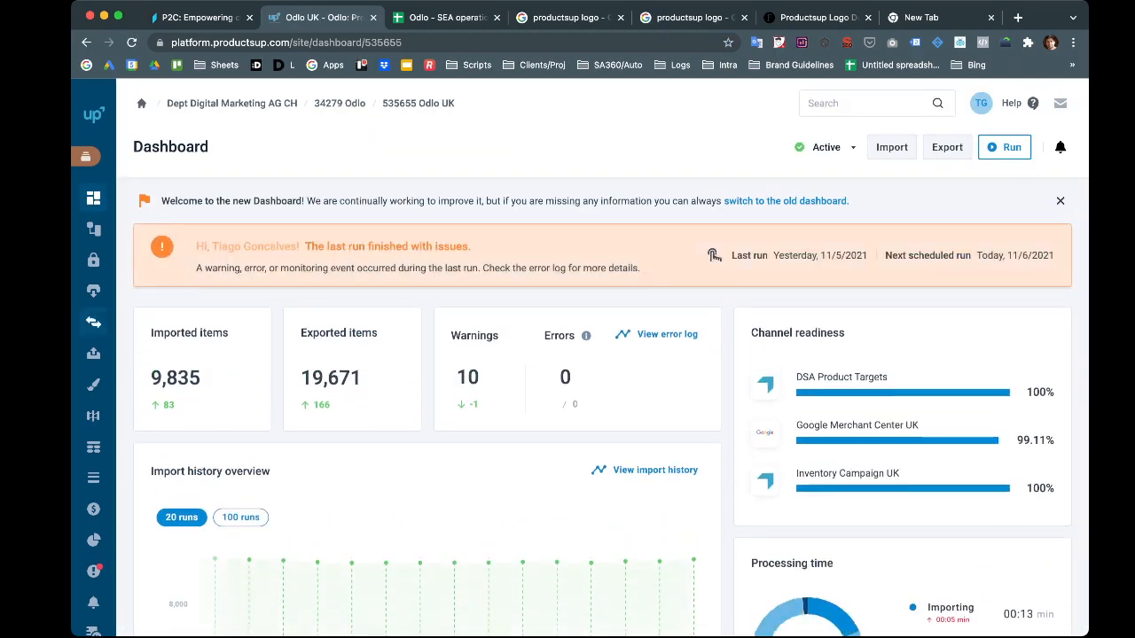
mouse_move(93, 322)
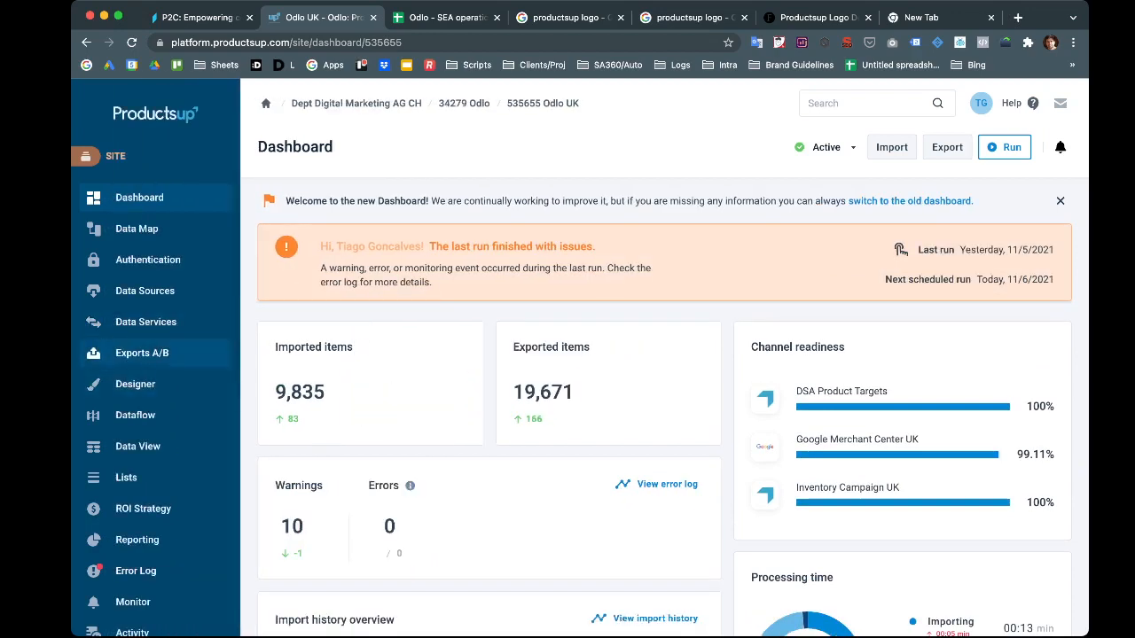
click(142, 352)
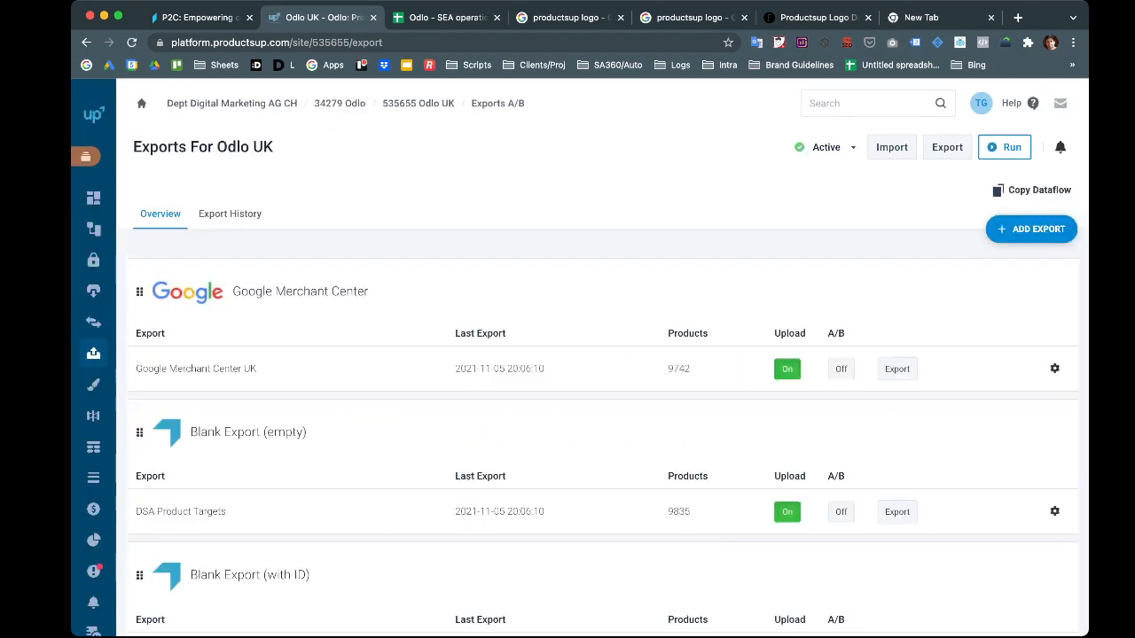
mouse_move(94, 355)
drag(217, 147, 275, 147)
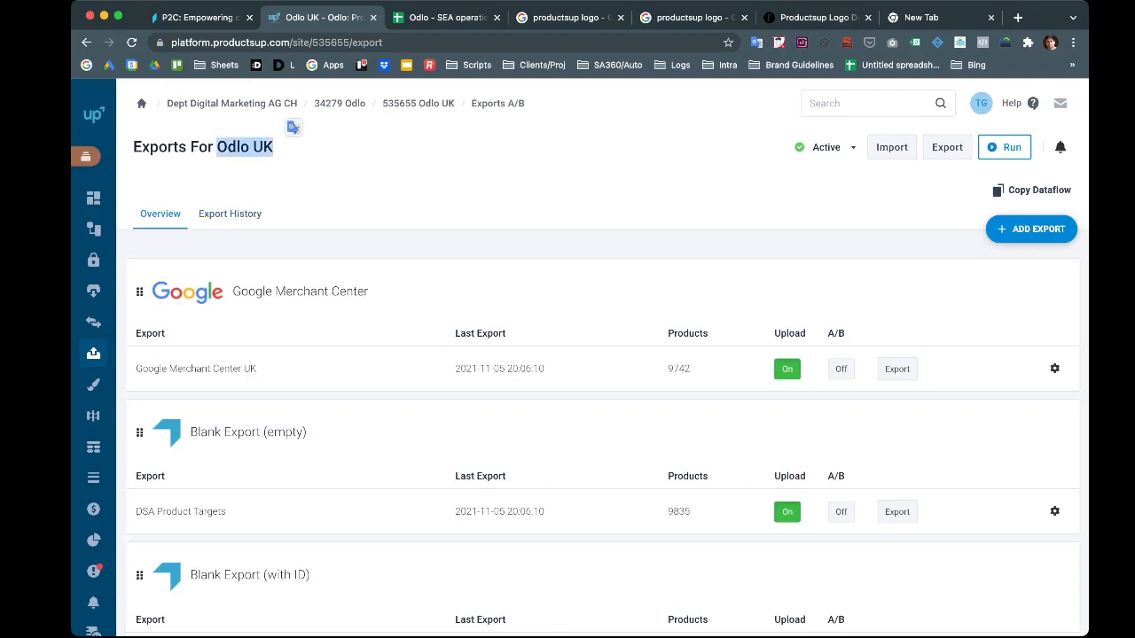
click(312, 165)
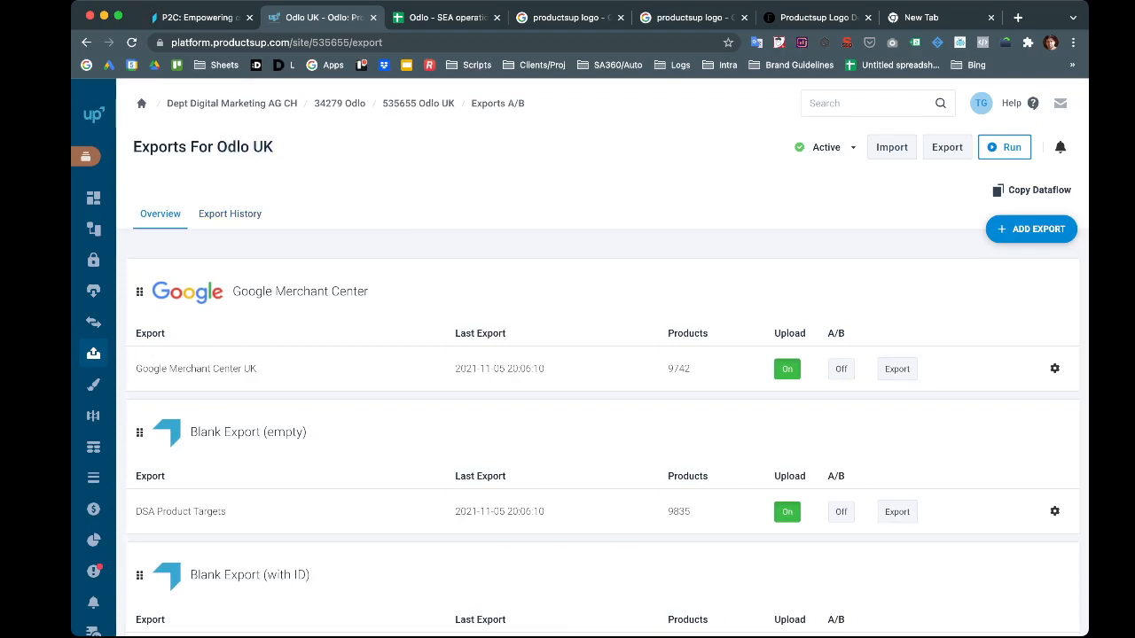
drag(240, 291, 369, 291)
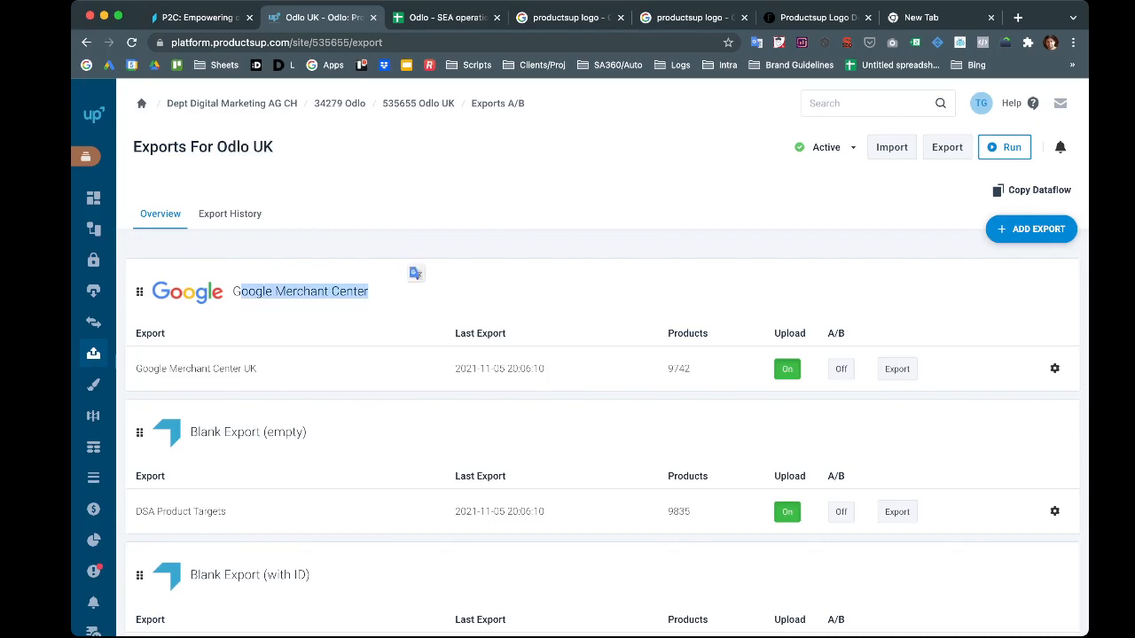
scroll(414, 301, down, 2)
scroll(415, 302, up, 2)
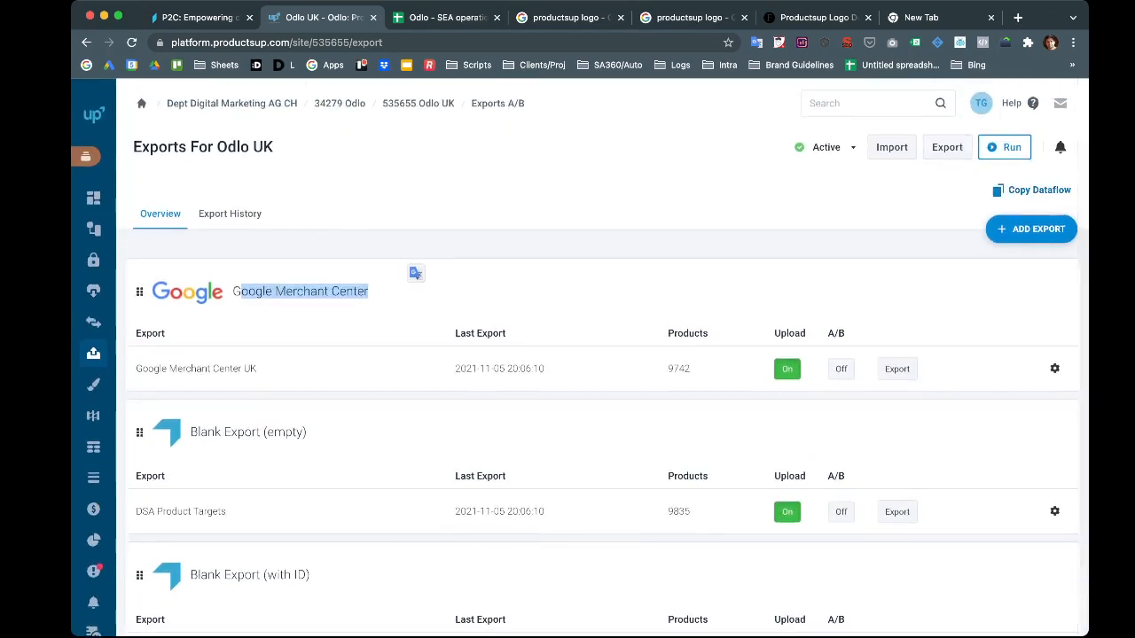
Start a dataflow copy with the Odlo UK site and its Google Merchant Center UK channel as the source
click(1032, 191)
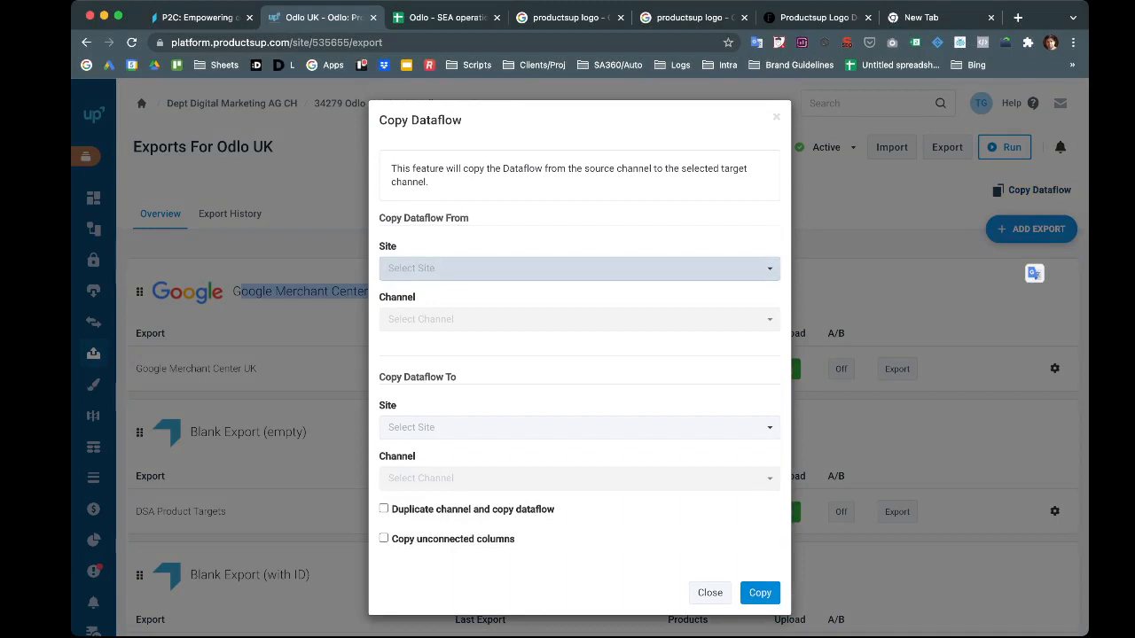
click(559, 268)
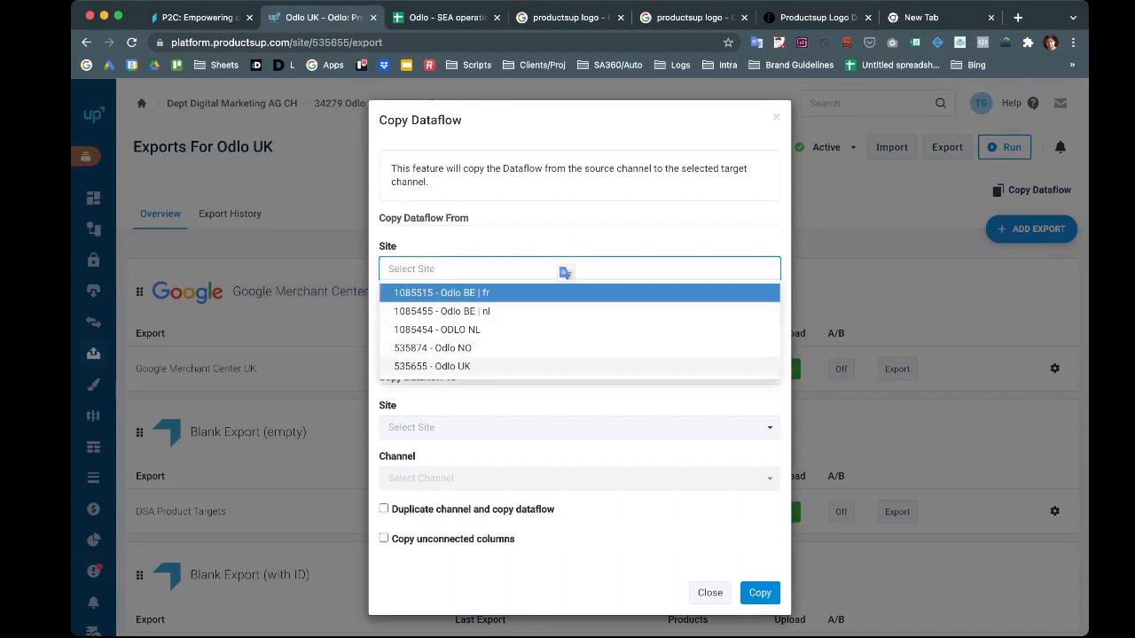
click(432, 366)
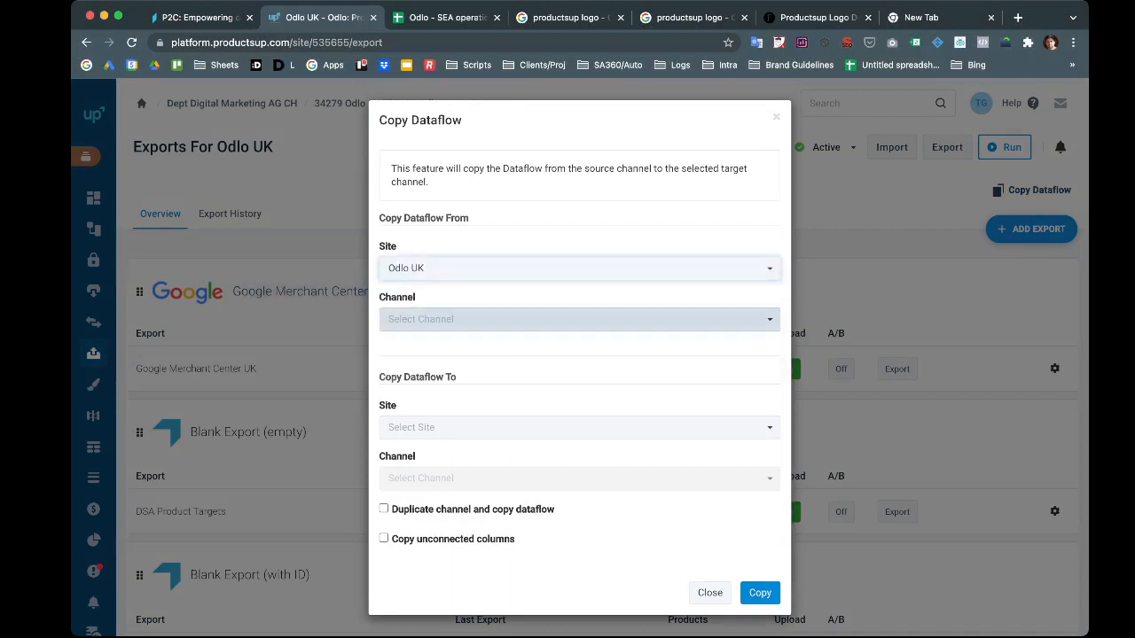
click(531, 319)
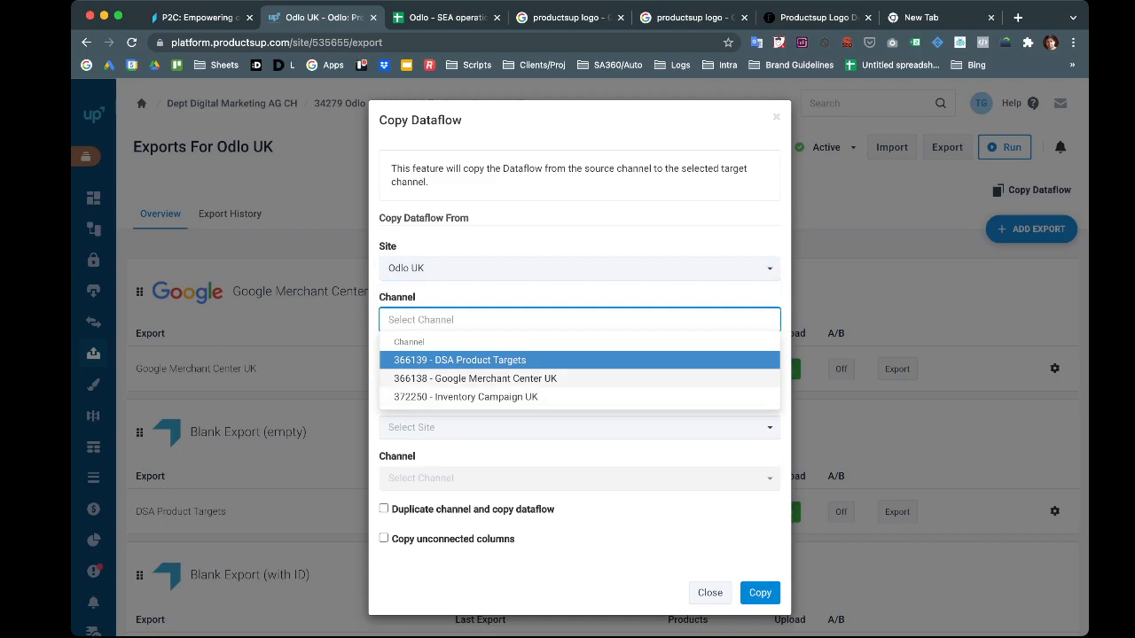
click(475, 379)
Set the copy target to Odlo BE | fr and its ODLO BE | fr Google Merchant Center channel, and copy the dataflow over the existing one
click(576, 428)
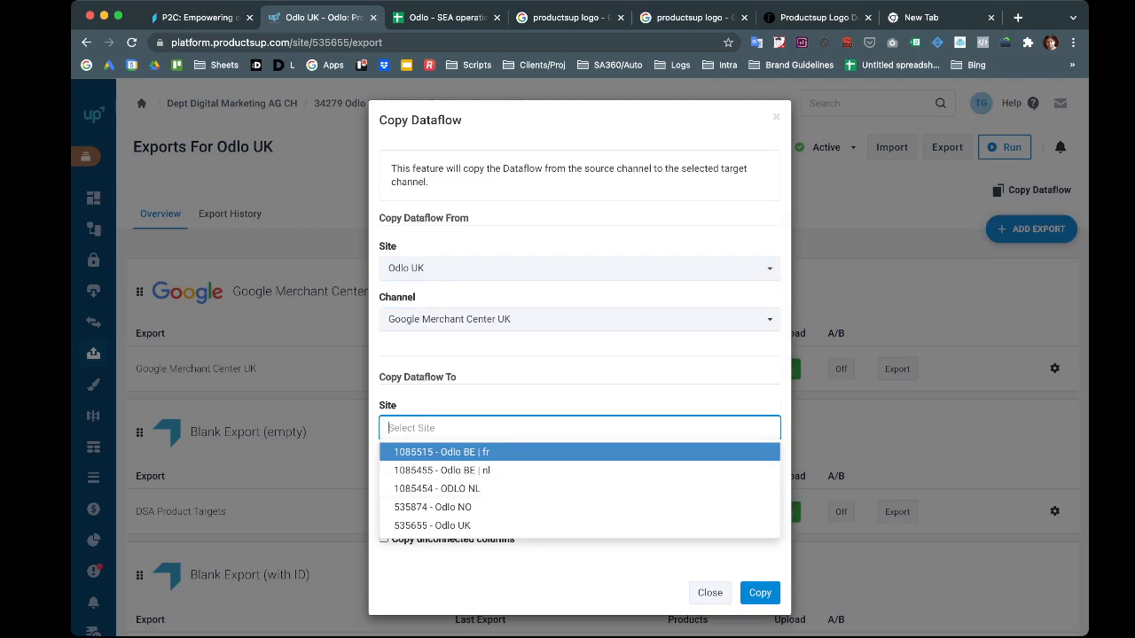
key(Return)
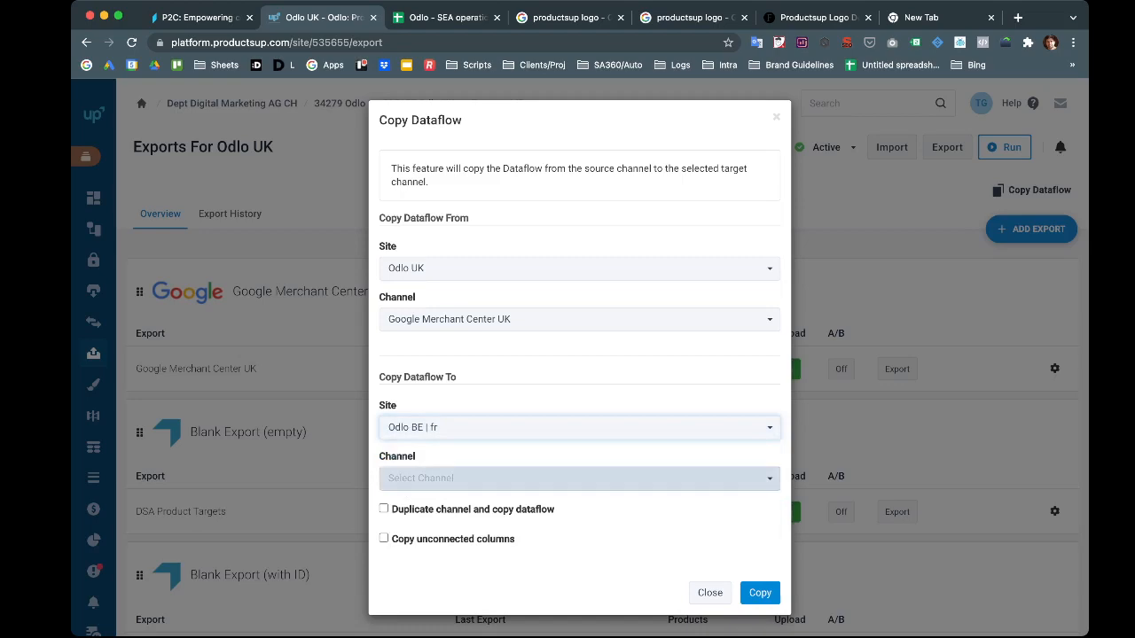
click(496, 478)
click(497, 503)
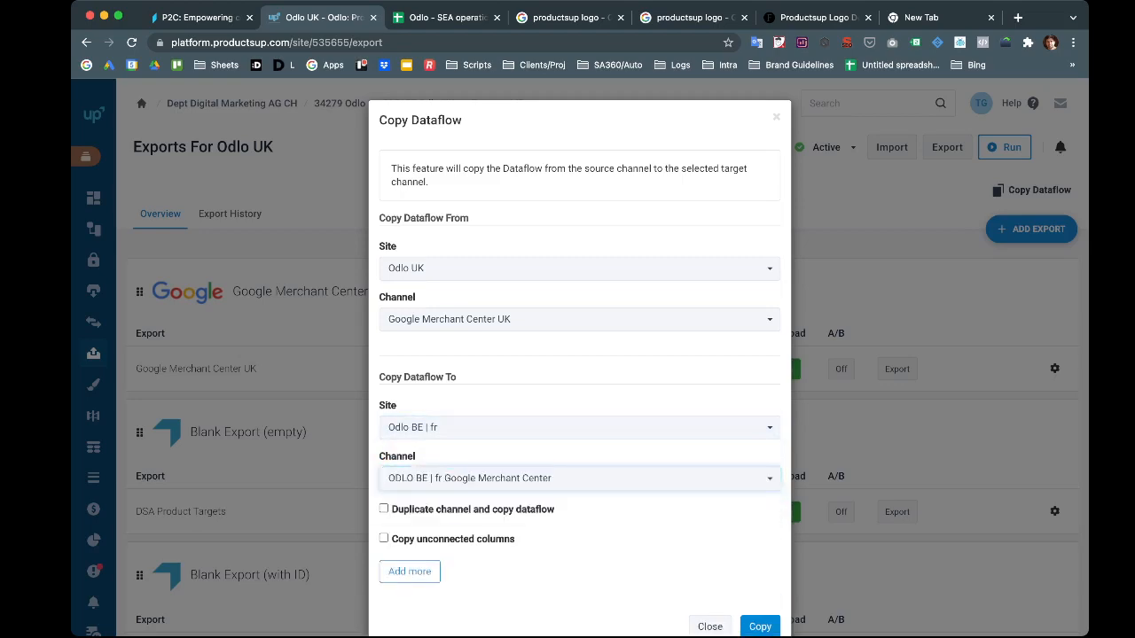
click(760, 627)
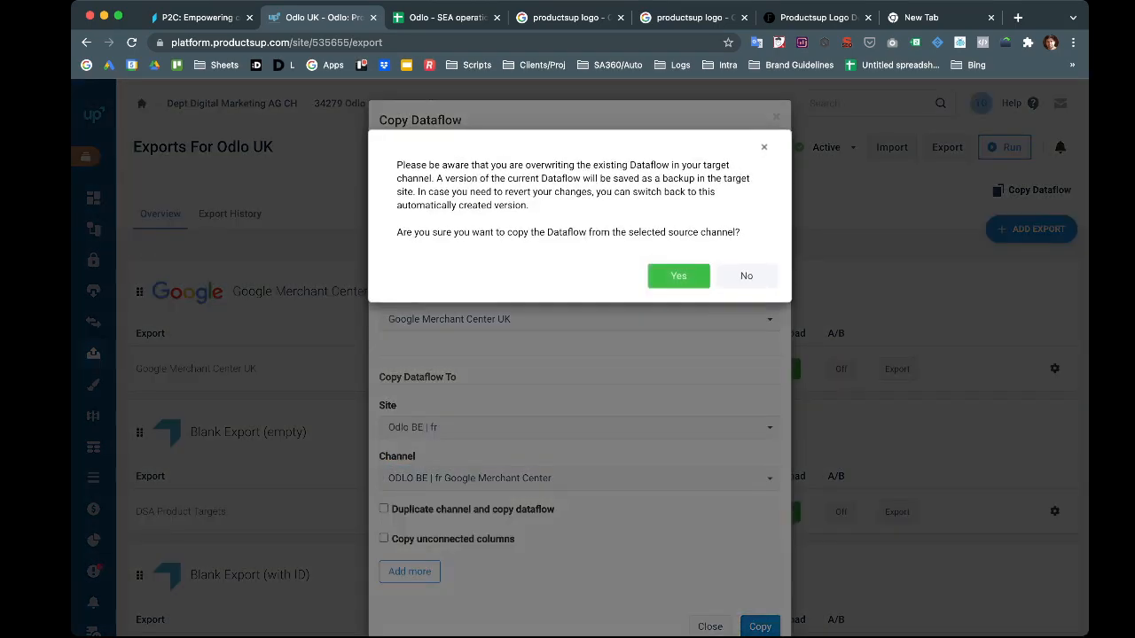
click(678, 275)
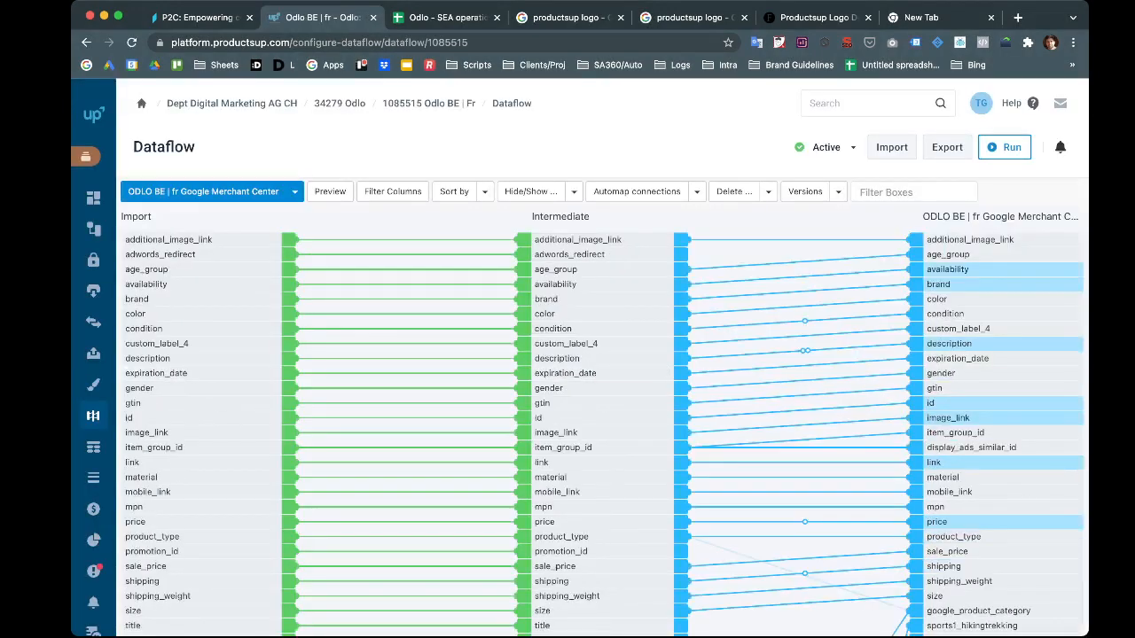
Examine the copied Odlo BE | fr dataflow's column mappings and description rules, and briefly preview the product values
scroll(585, 373, down, 5)
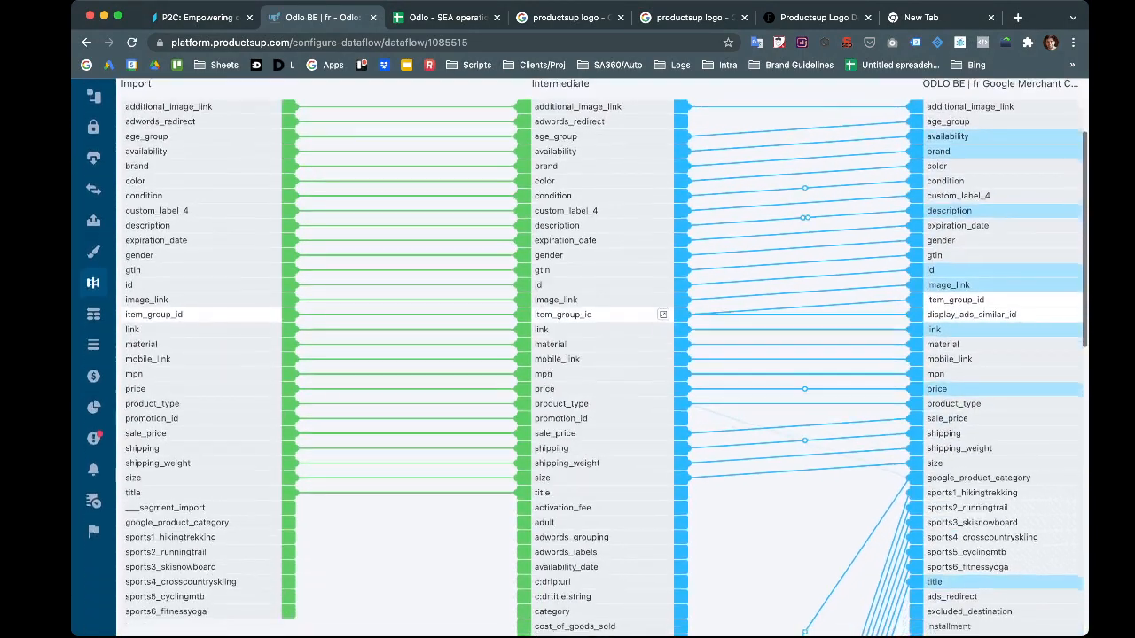
scroll(798, 355, up, 5)
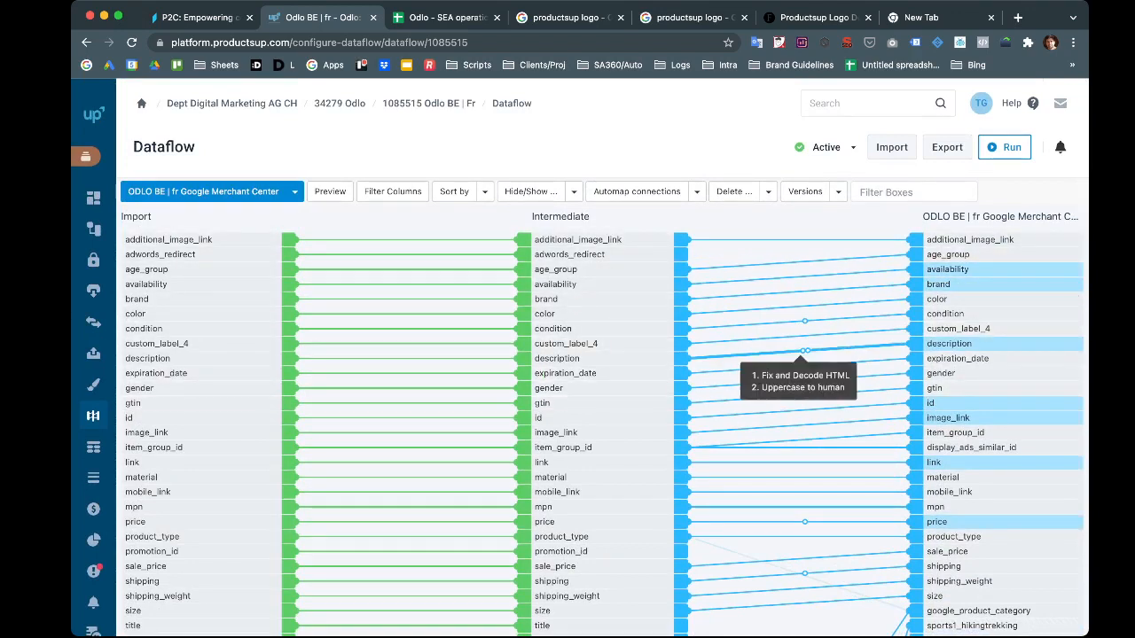
scroll(798, 390, down, 5)
scroll(798, 355, down, 5)
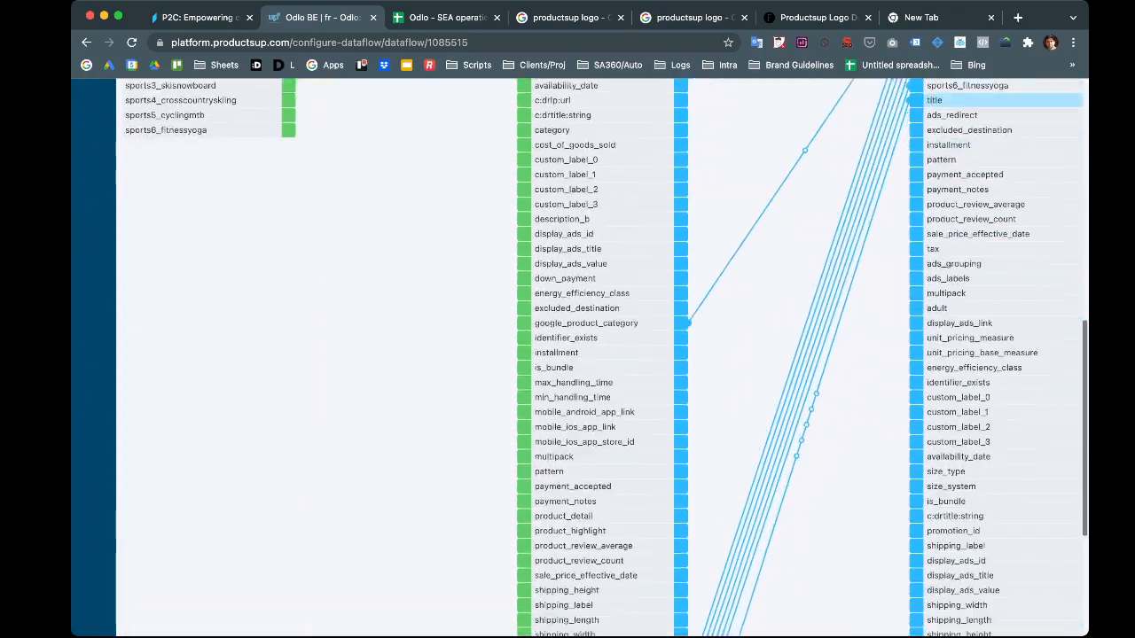
scroll(798, 355, down, 2)
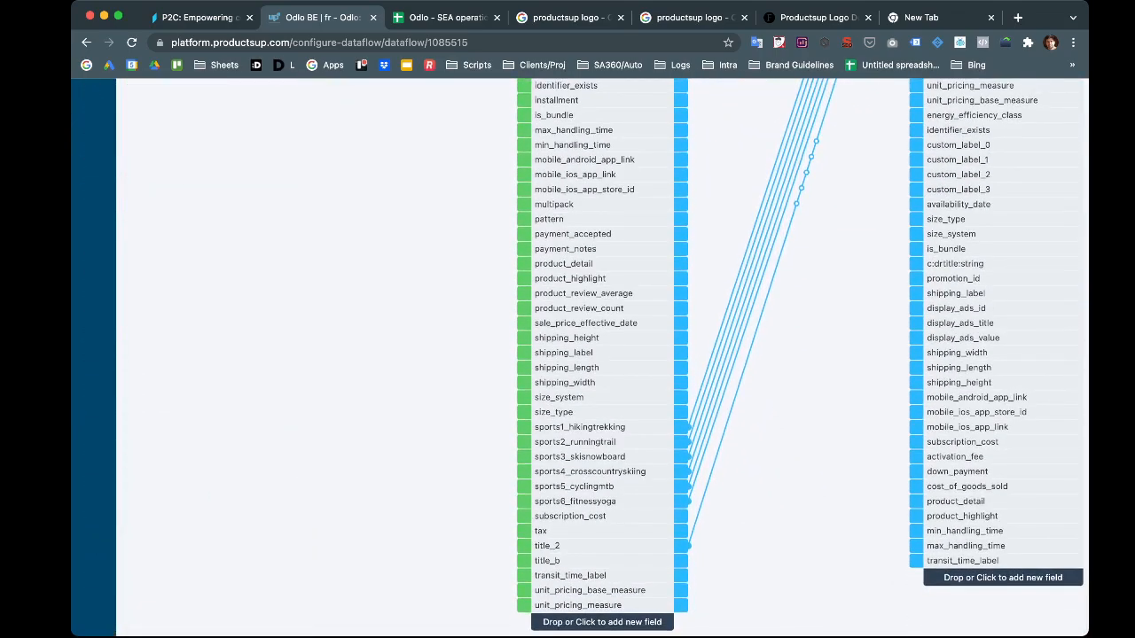
scroll(798, 354, up, 12)
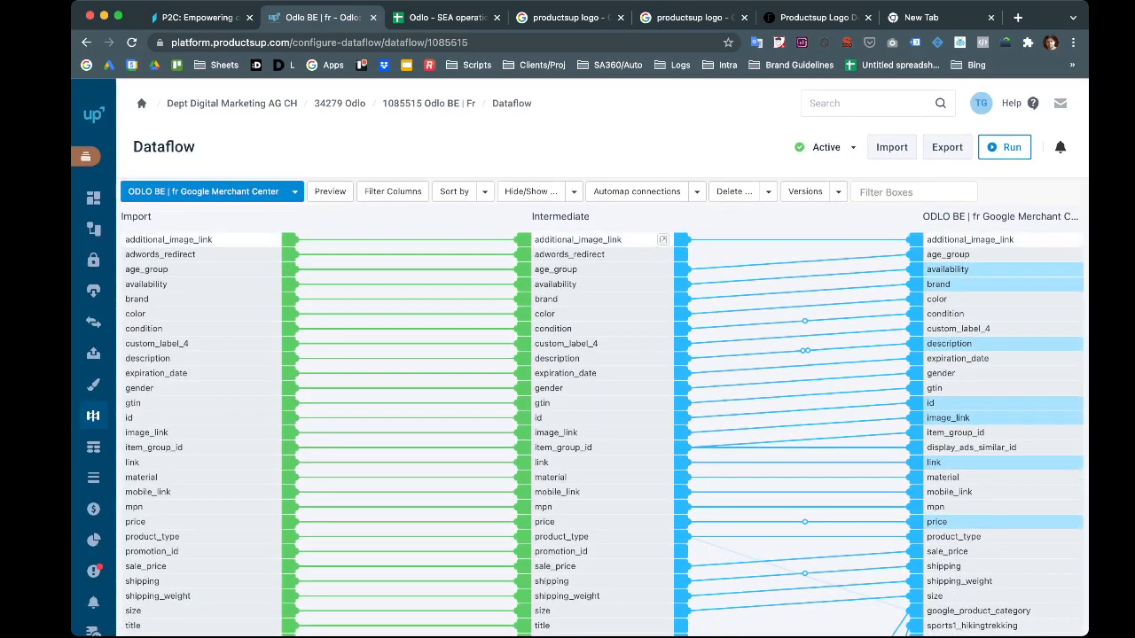
click(330, 191)
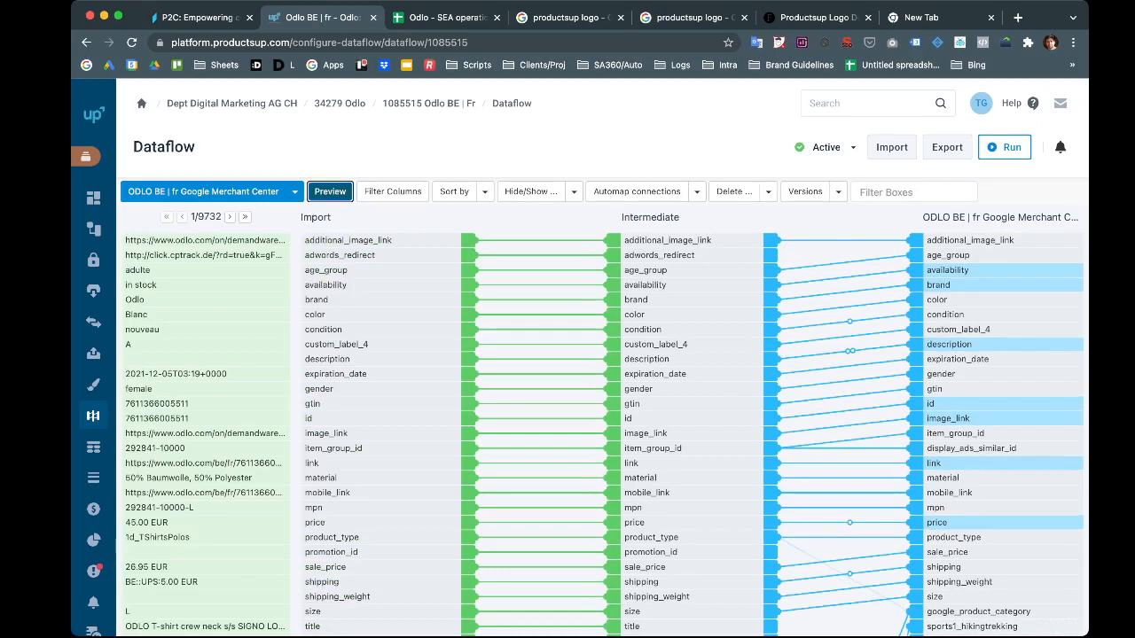
click(329, 191)
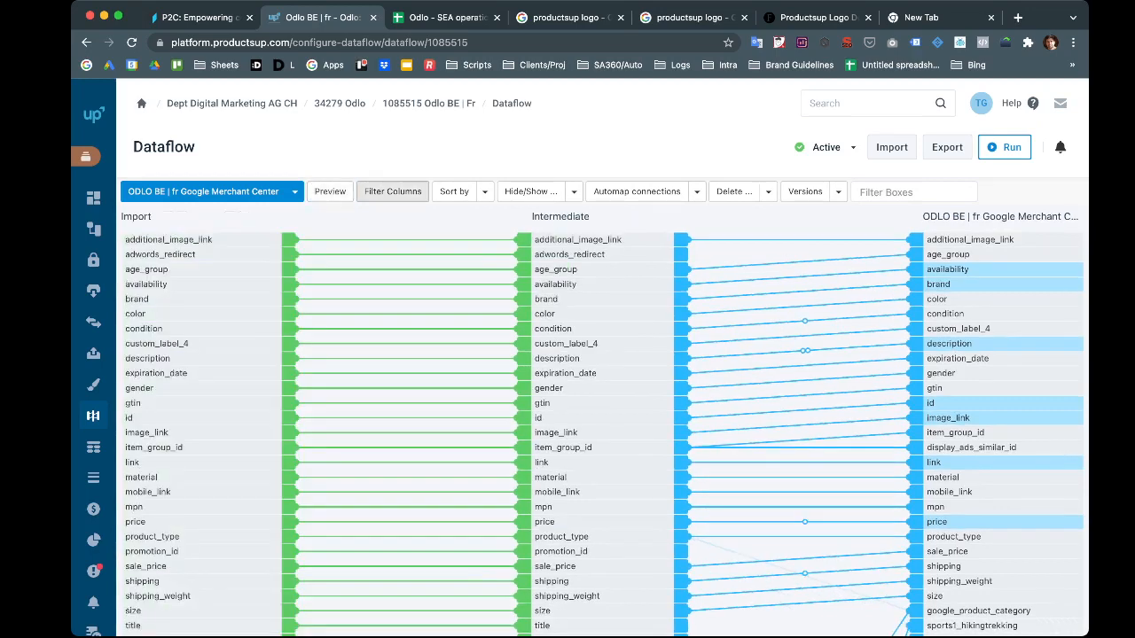
Filter the Odlo BE | fr dataflow's intermediate columns by "titl" and its export columns by "title"
click(393, 191)
click(613, 242)
text(titl)
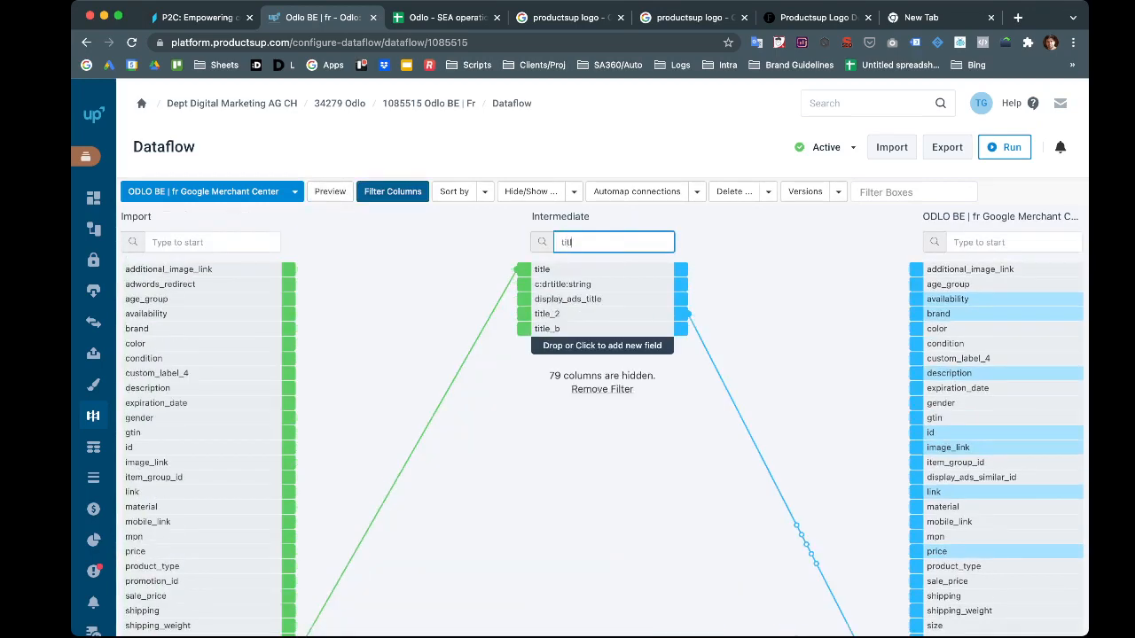
click(1014, 242)
text(title)
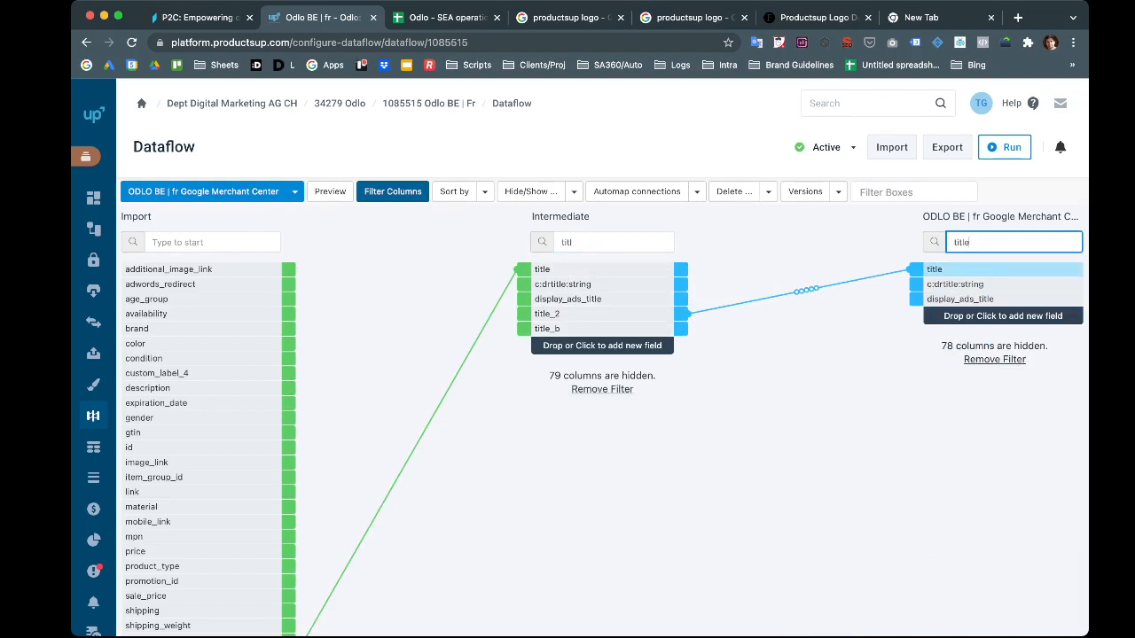
Open the Odlo UK site's dataflow in a separate browser tab, keeping the Odlo BE | fr dataflow open for comparison
click(319, 42)
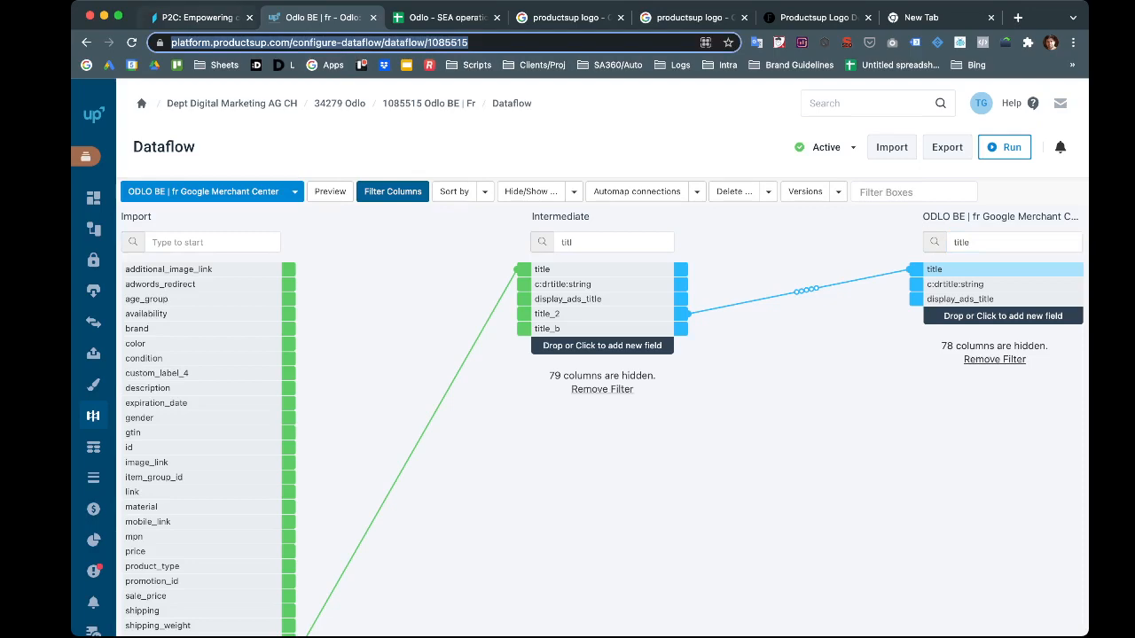
click(201, 18)
key(ctrl+l)
key(ctrl+v)
key(Return)
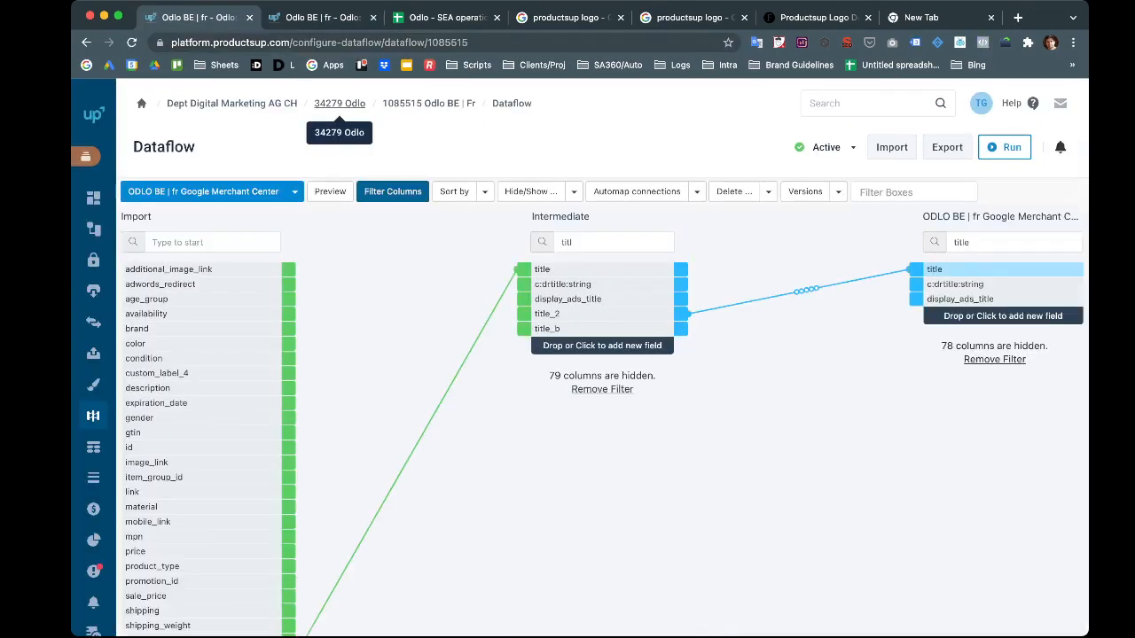
click(340, 103)
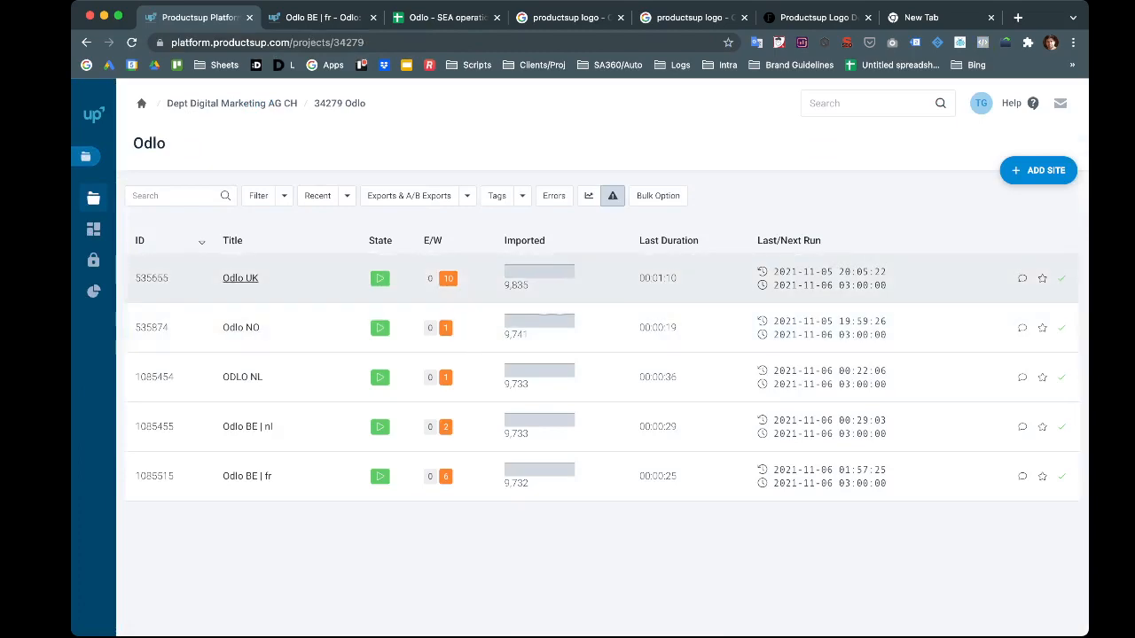
click(240, 279)
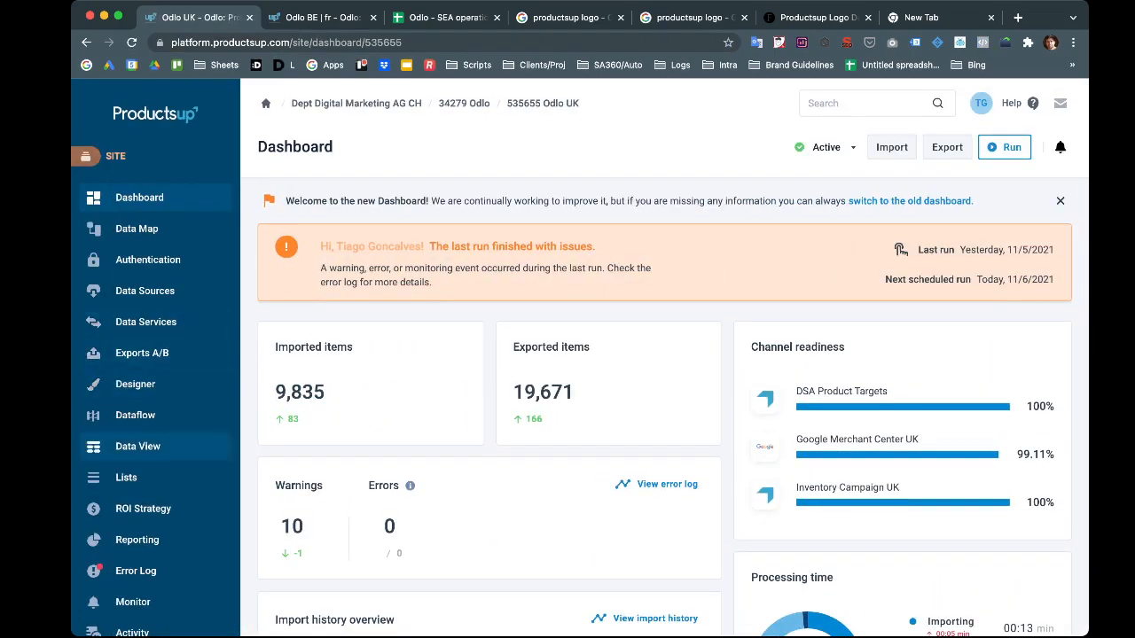
click(134, 414)
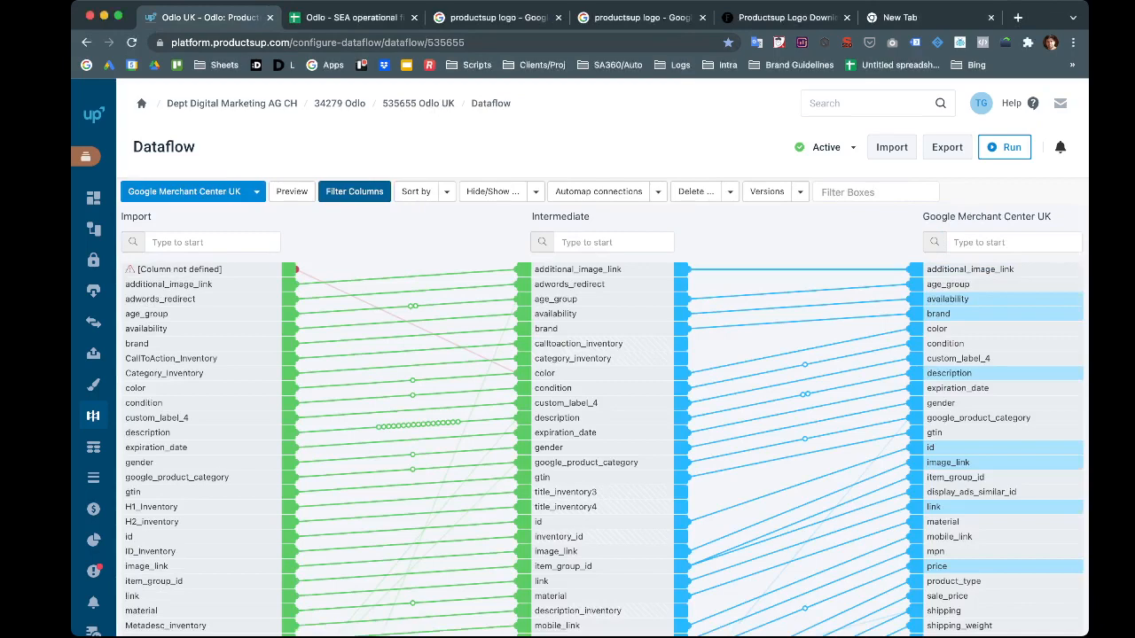
Narrow the browser window for side-by-side comparison and filter Odlo UK's intermediate and Google Merchant Center UK columns by "title"
key(ctrl+alt+Left)
drag(566, 381, 688, 381)
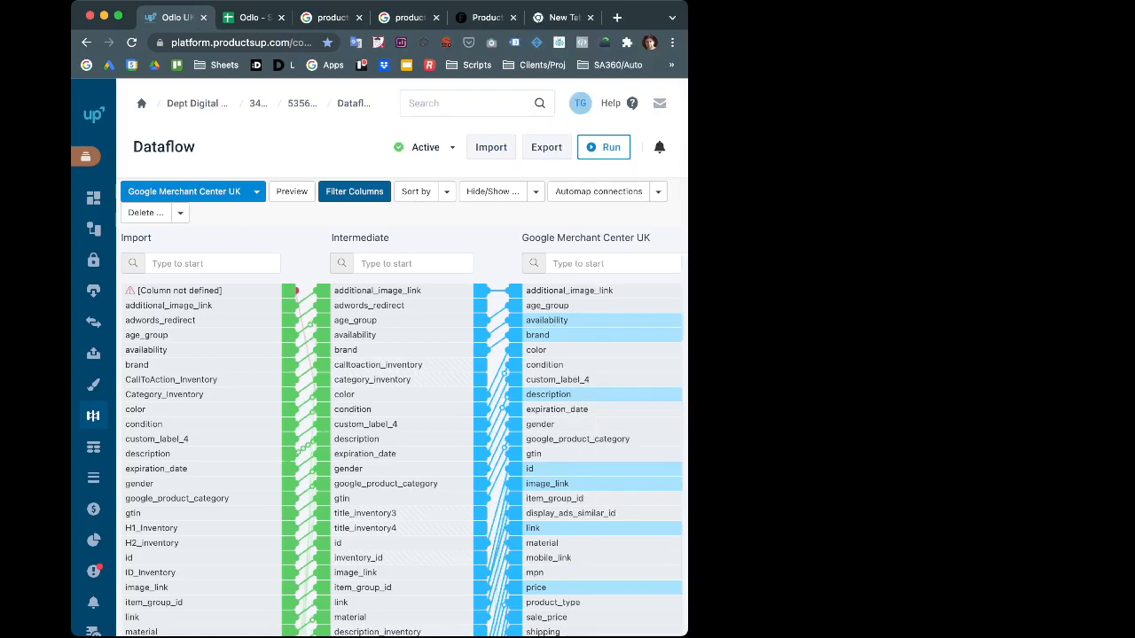
click(403, 264)
text(title)
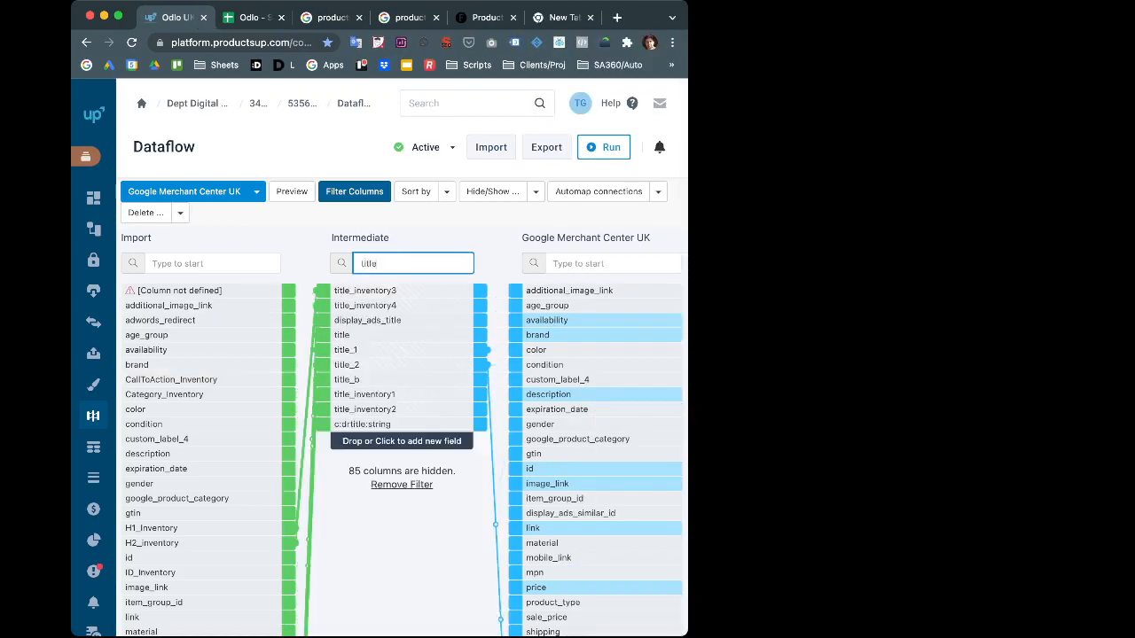
click(612, 263)
text(title)
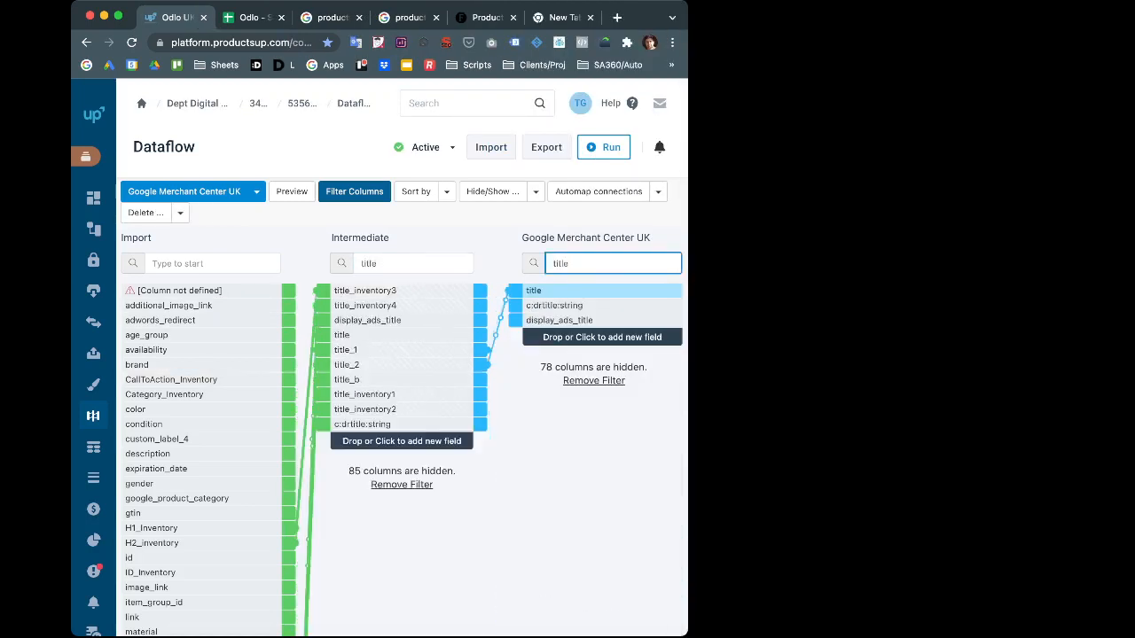
Filter Odlo UK's import columns by "title" and widen the browser window to examine the title connections
key(super+Tab)
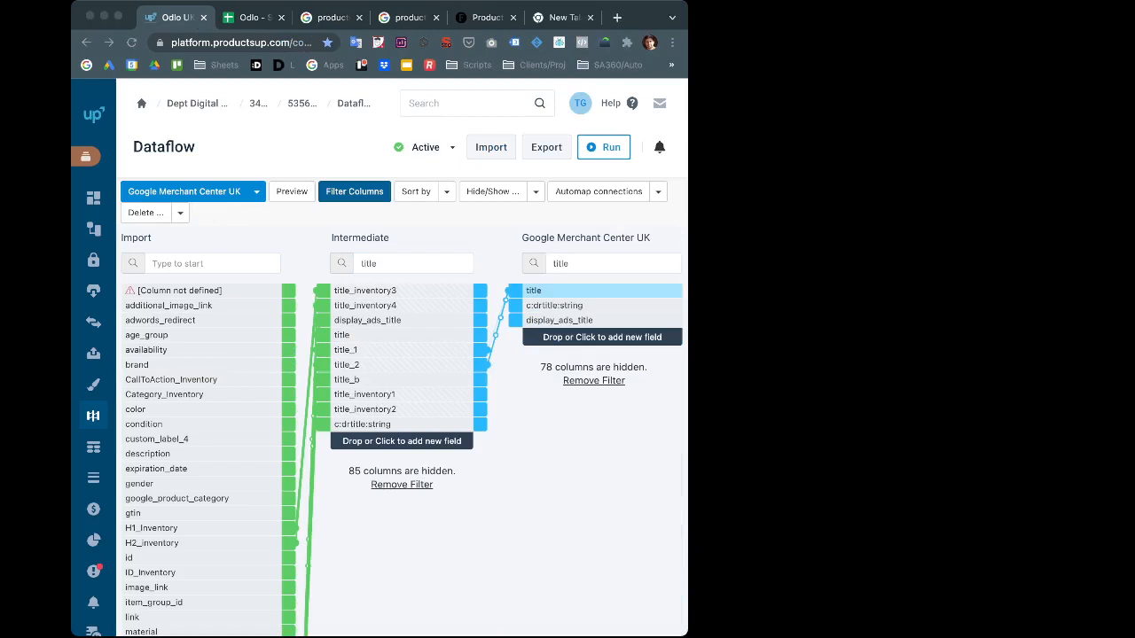
key(super+Tab)
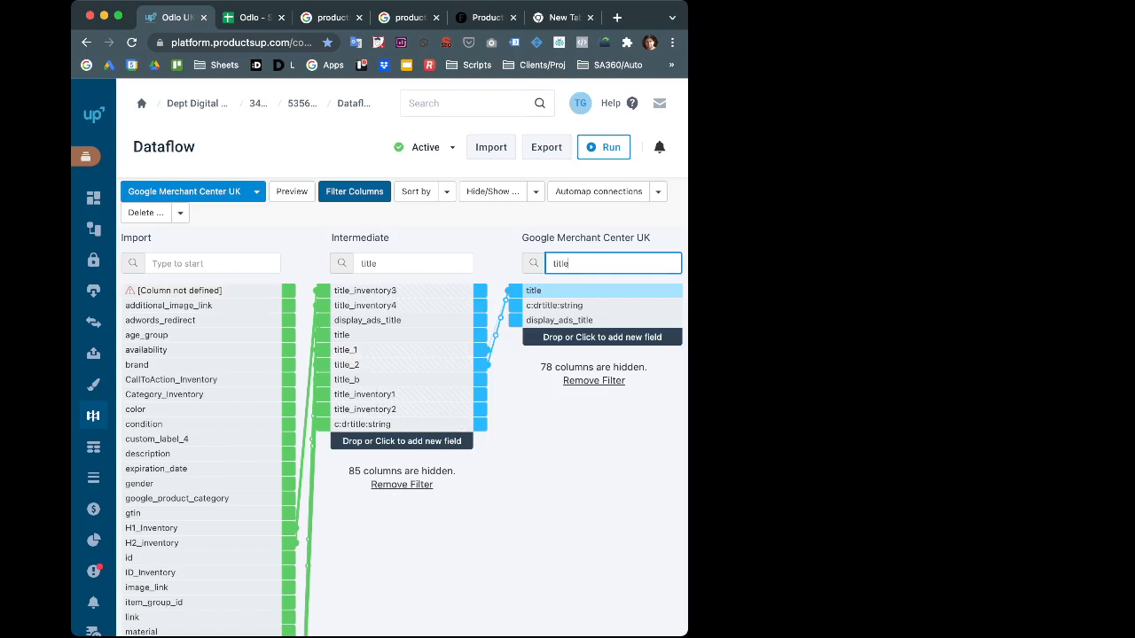
click(213, 263)
text(title)
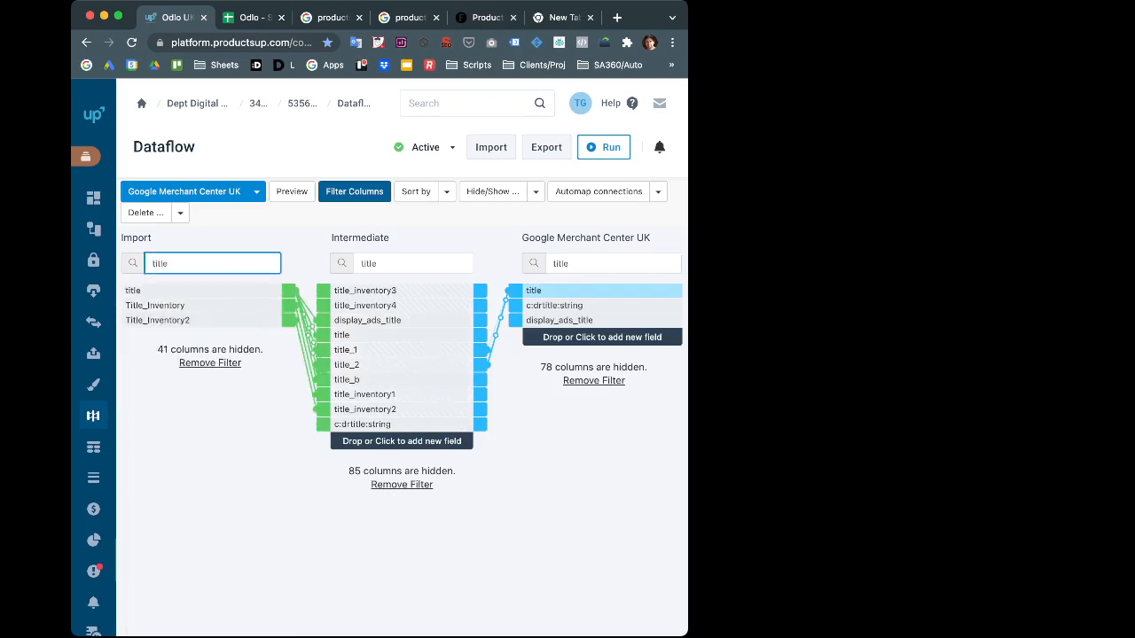
drag(688, 355, 950, 354)
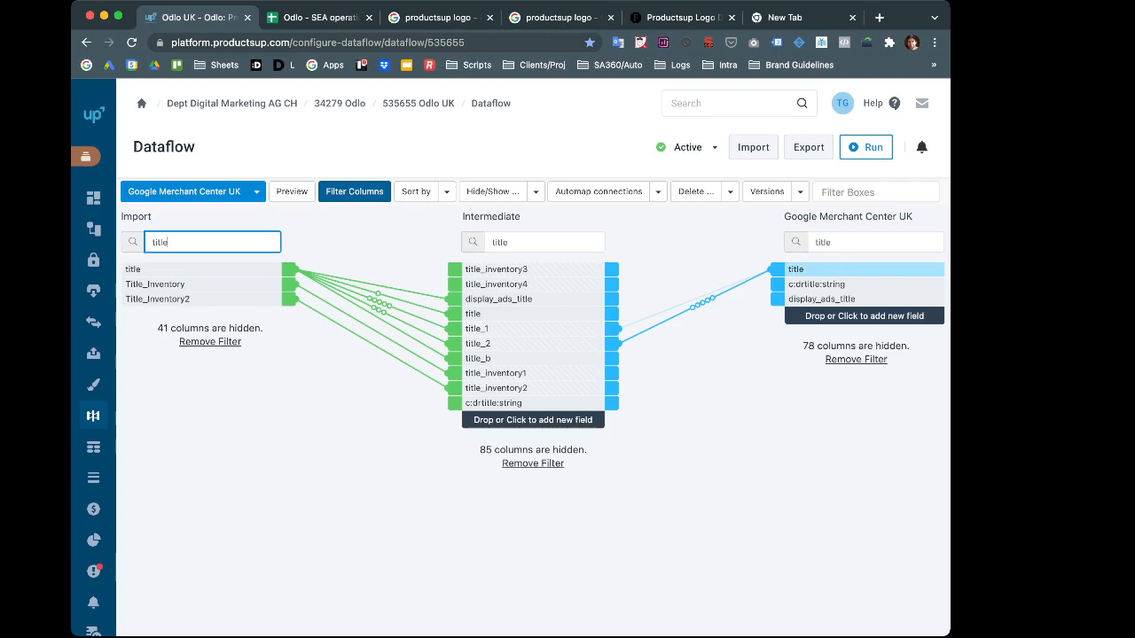
key(super+Tab)
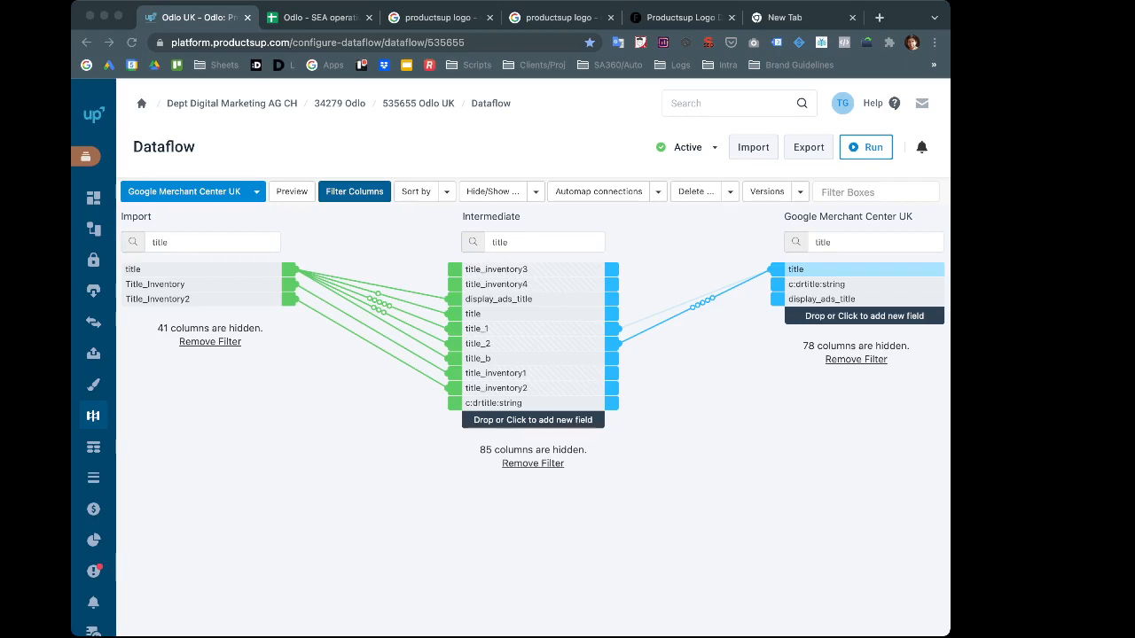
click(167, 242)
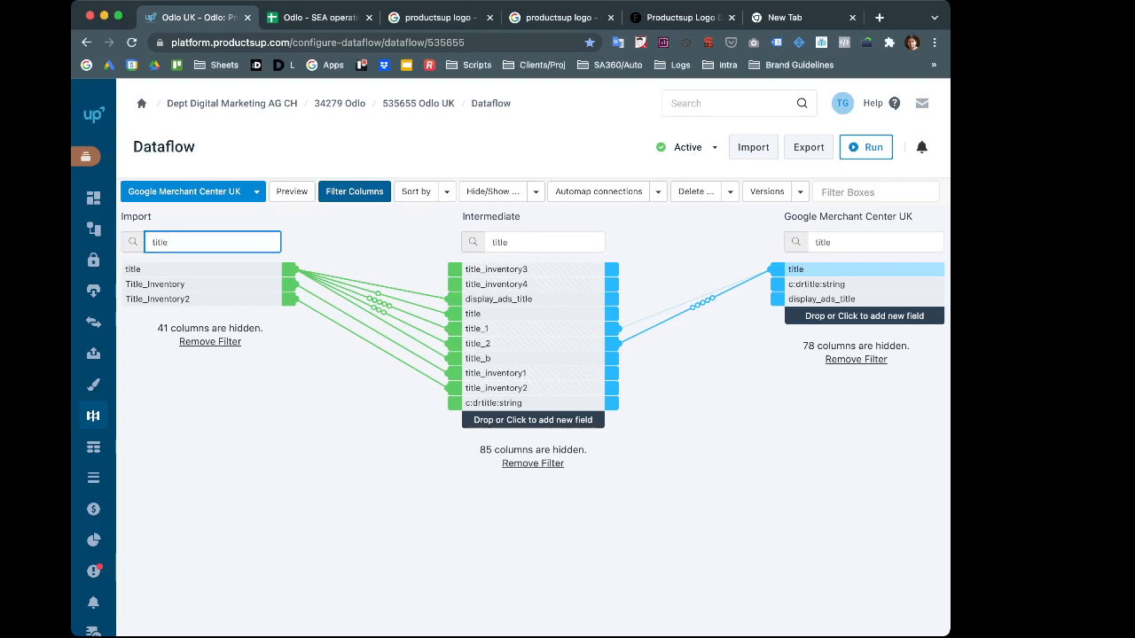
key(super+Tab)
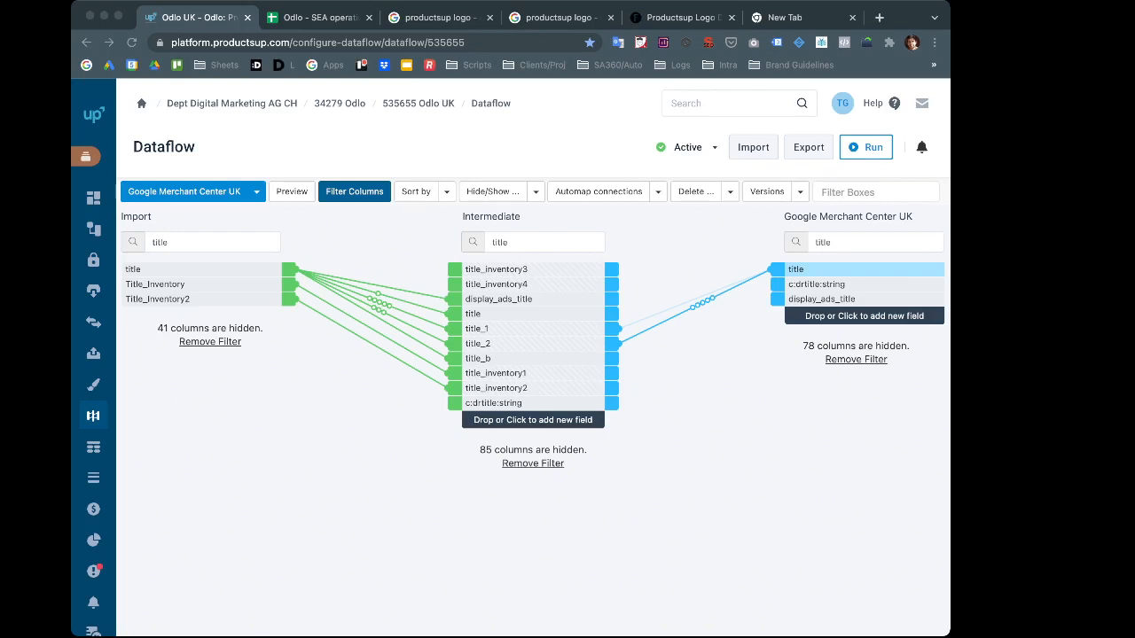
Clear the "title" filters from Odlo UK's import and intermediate columns to examine all connections between them
click(213, 242)
key(super+a)
key(BackSpace)
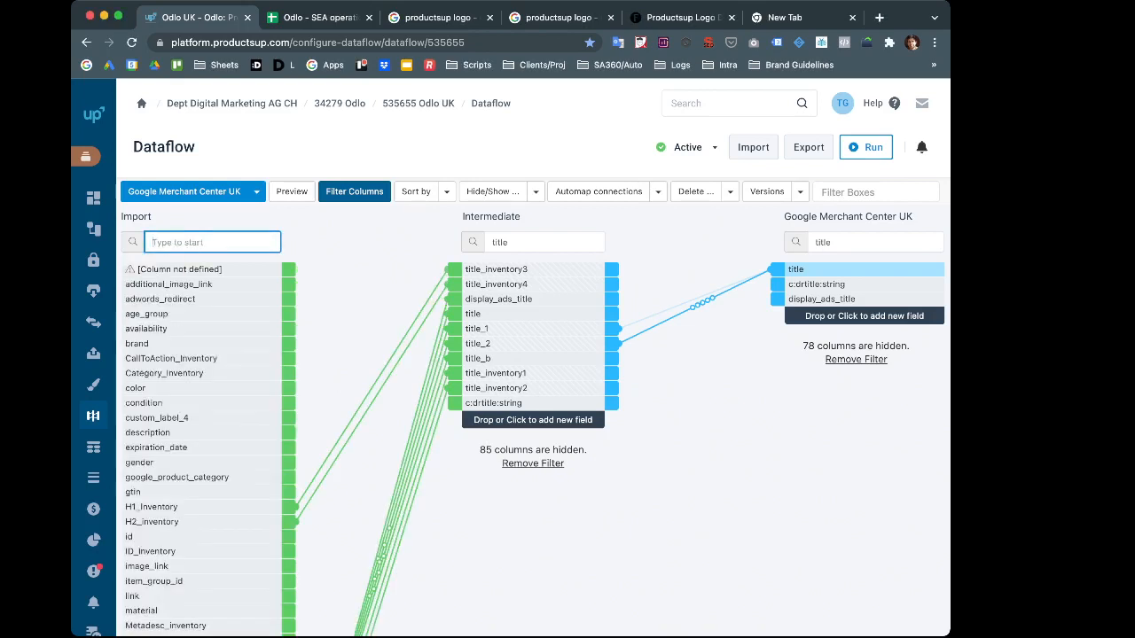
double_click(501, 242)
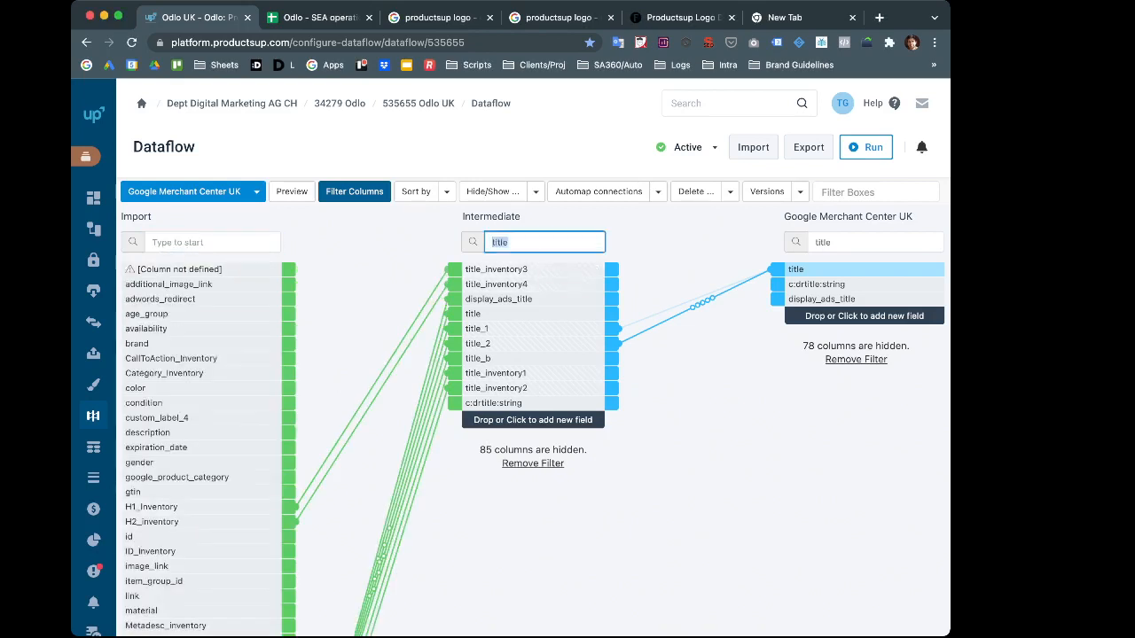
key(BackSpace)
scroll(533, 343, down, 1)
scroll(533, 343, up, 1)
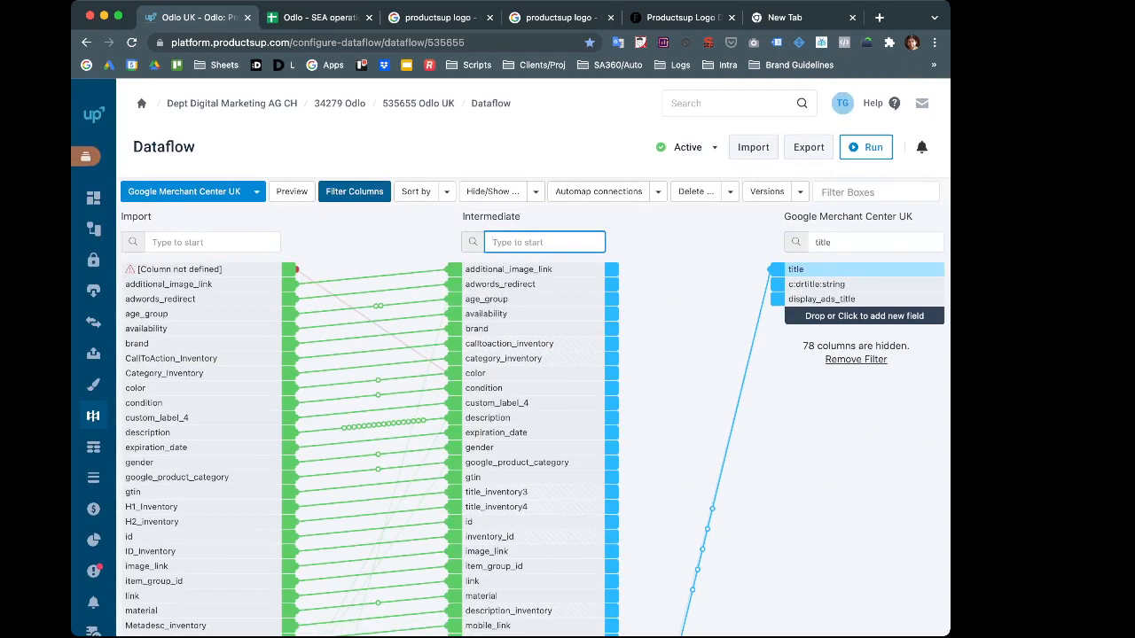
Open the Odlo UK site's dashboard, widen the browser window and examine the site overview
click(427, 142)
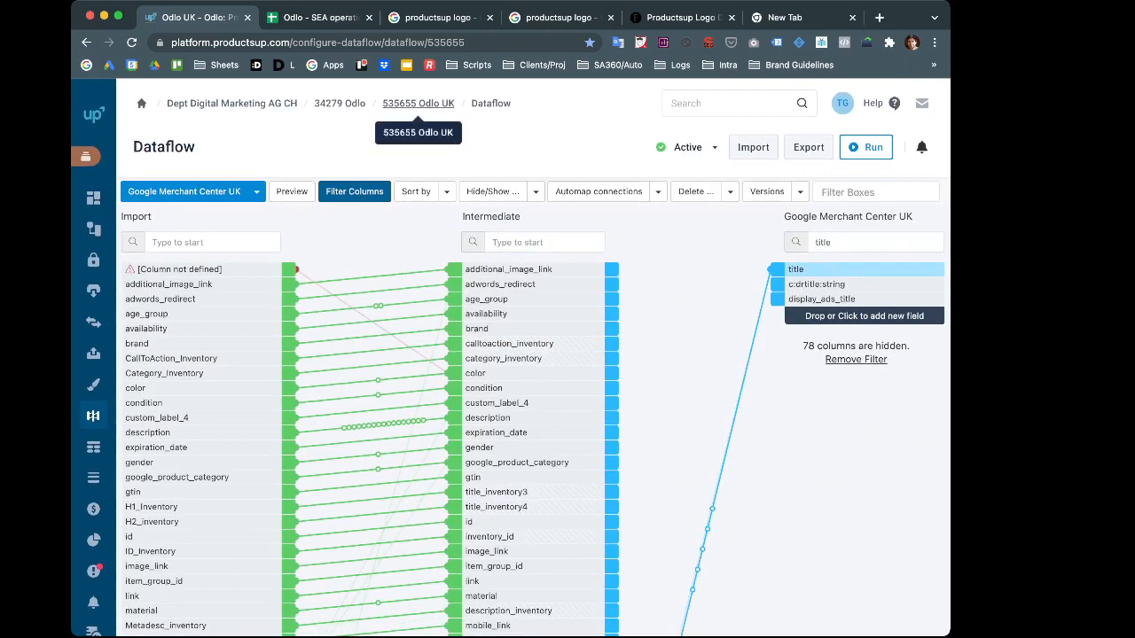
click(417, 103)
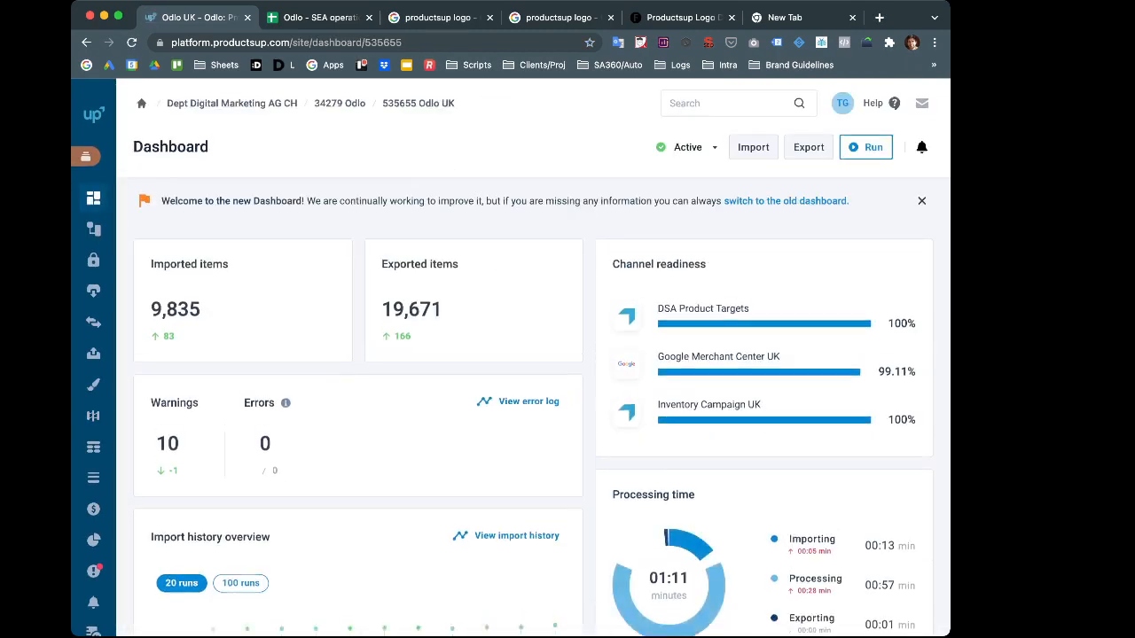
scroll(532, 399, down, 3)
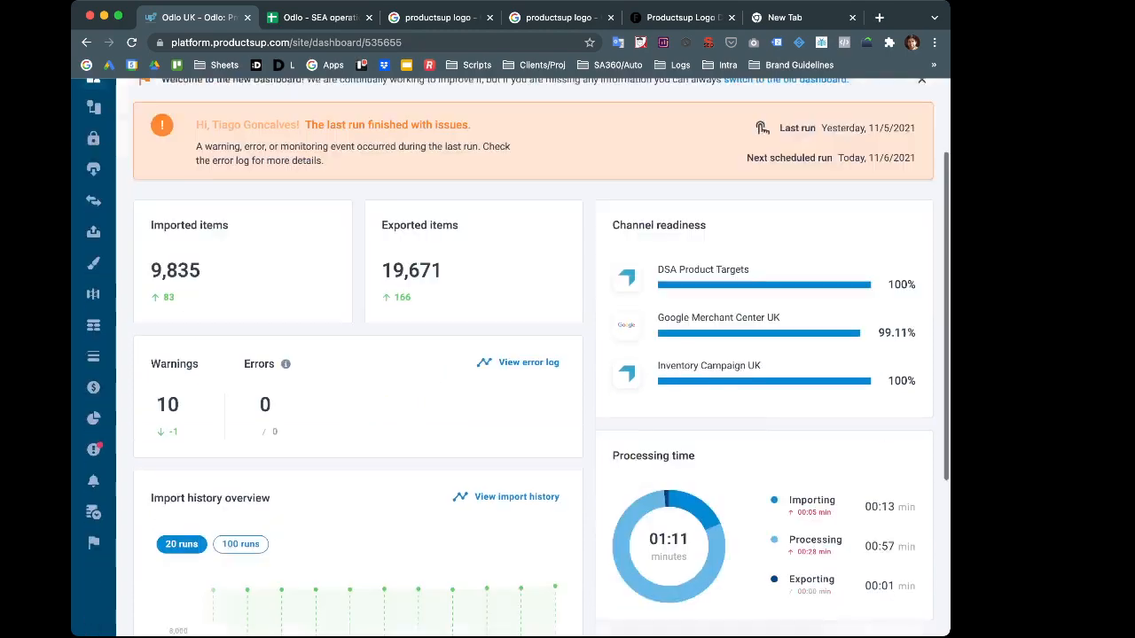
scroll(532, 399, up, 3)
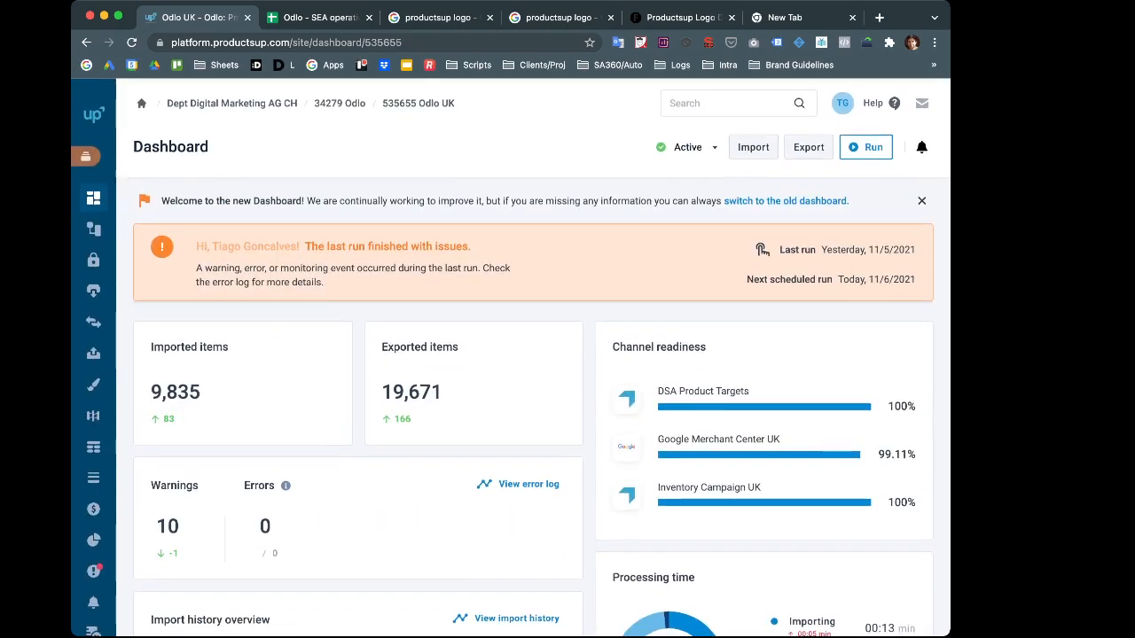
drag(951, 354, 1007, 355)
scroll(539, 354, down, 5)
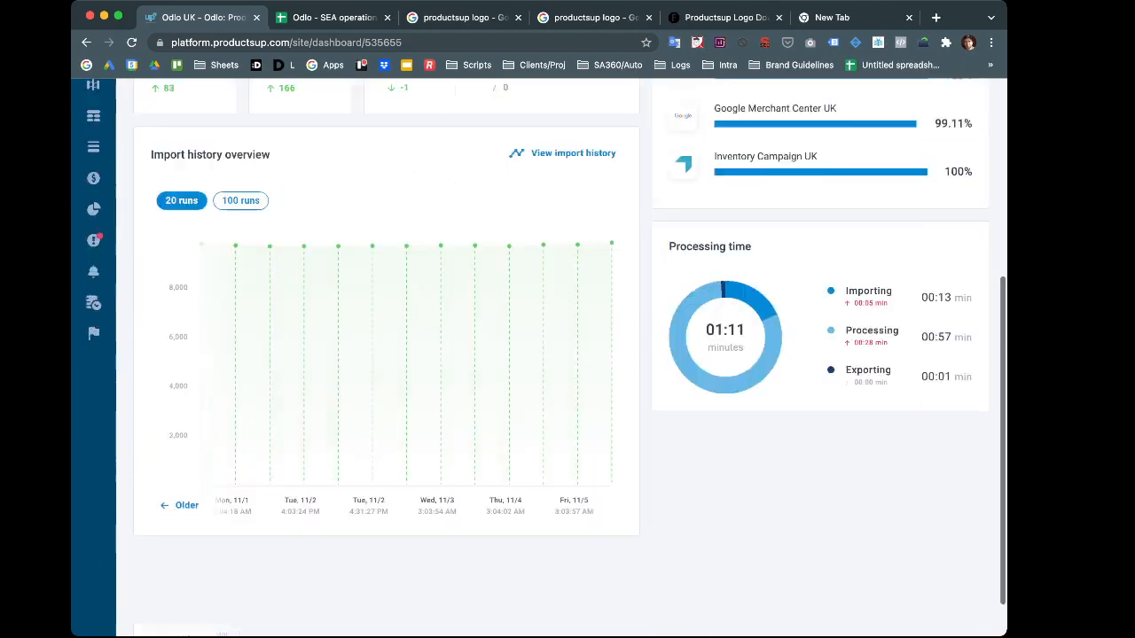
scroll(538, 355, up, 5)
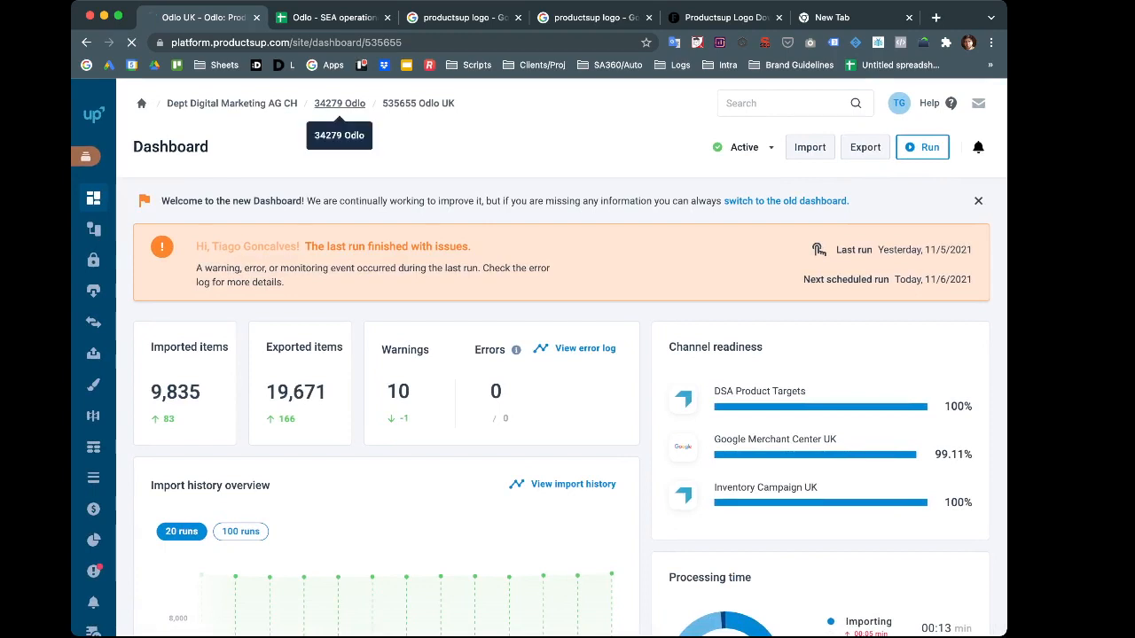
Start a bulk operation in the Odlo project with Odlo UK as the source site and Add Dataflow Boxes as the action
click(339, 103)
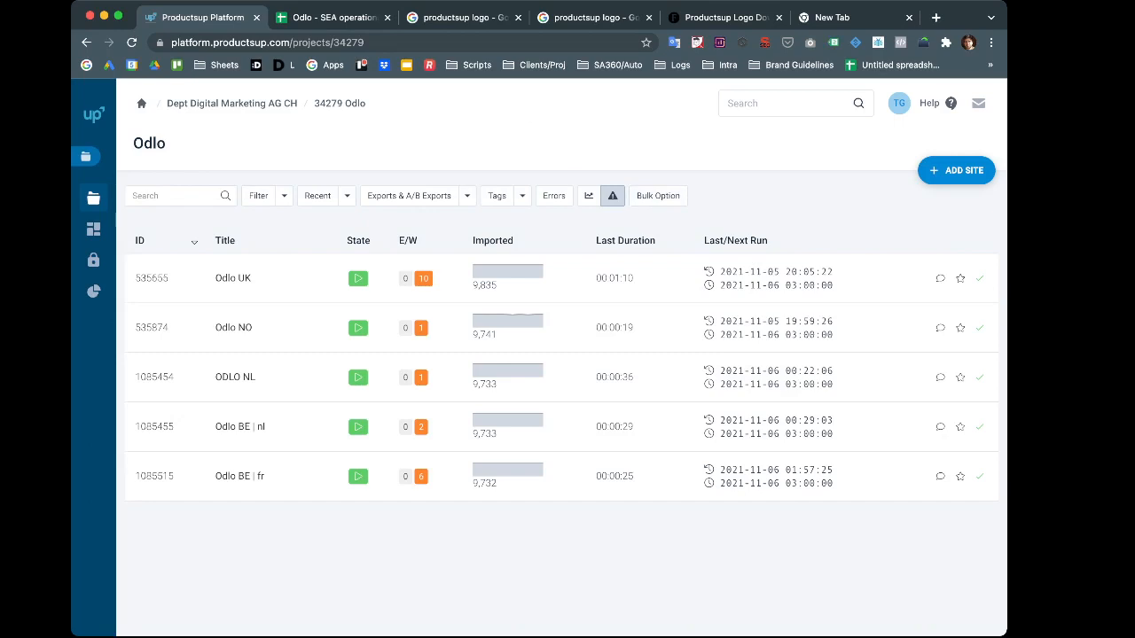
click(658, 195)
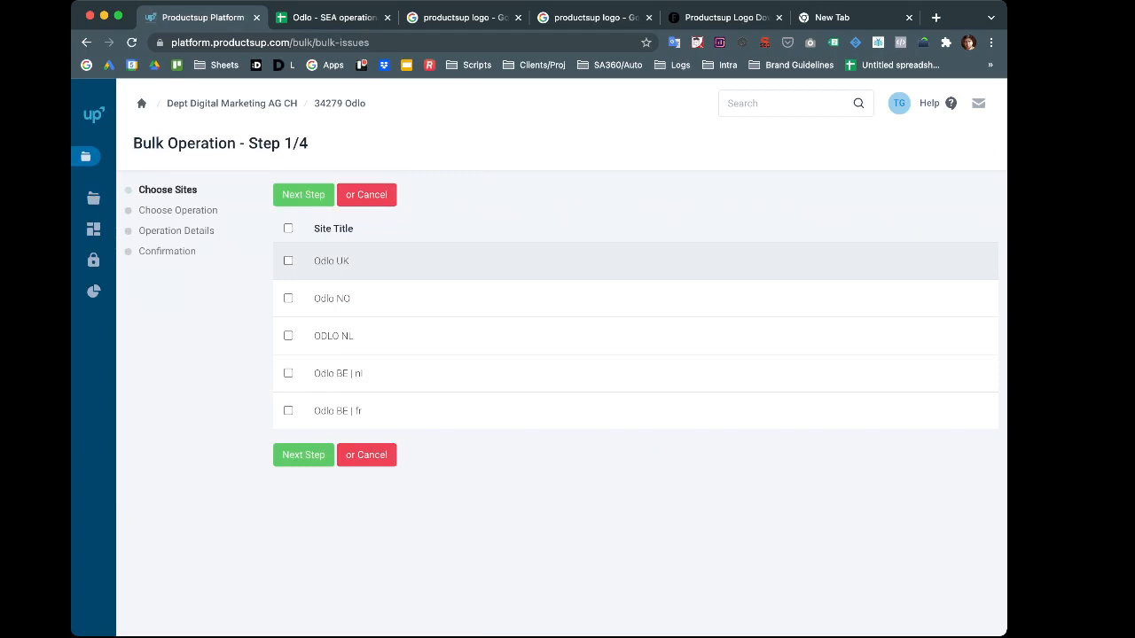
click(288, 261)
click(303, 194)
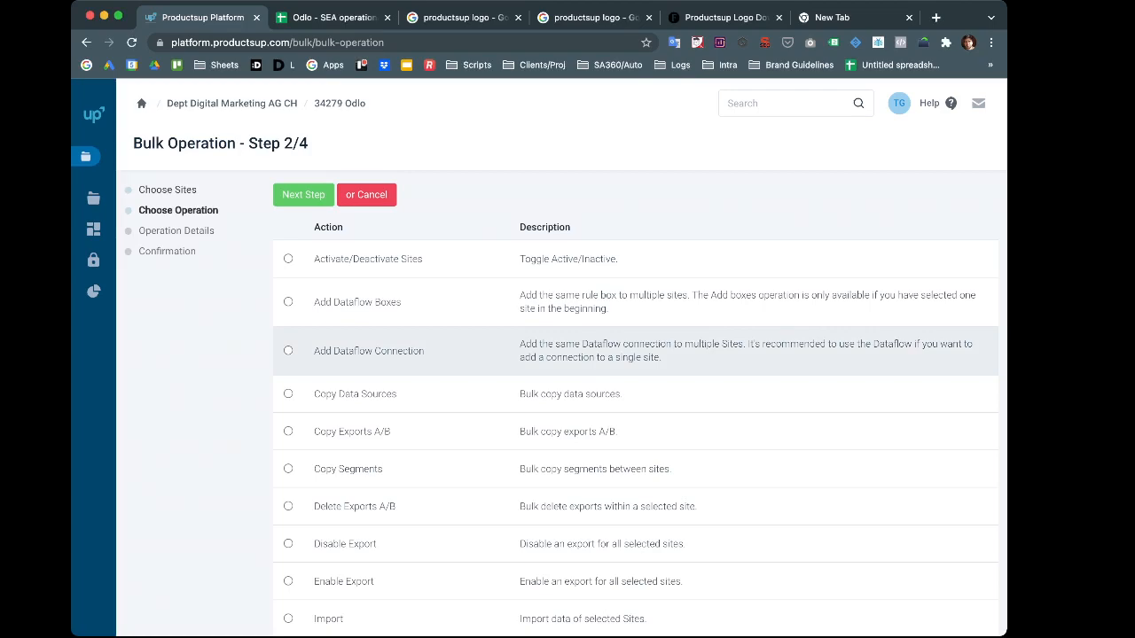
click(288, 303)
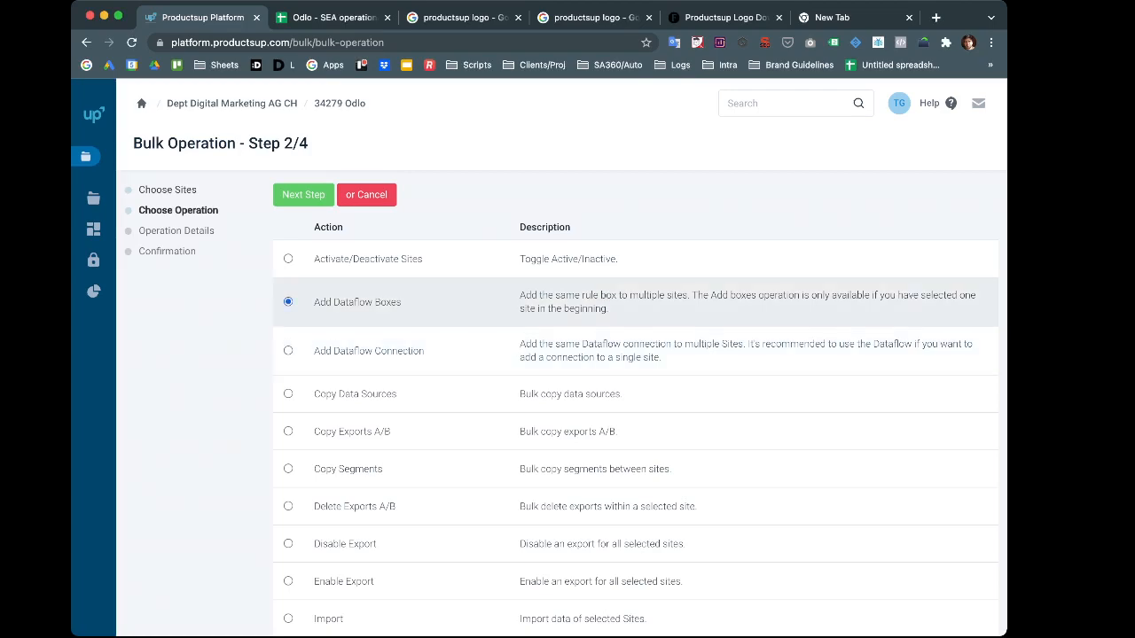
scroll(634, 354, down, 5)
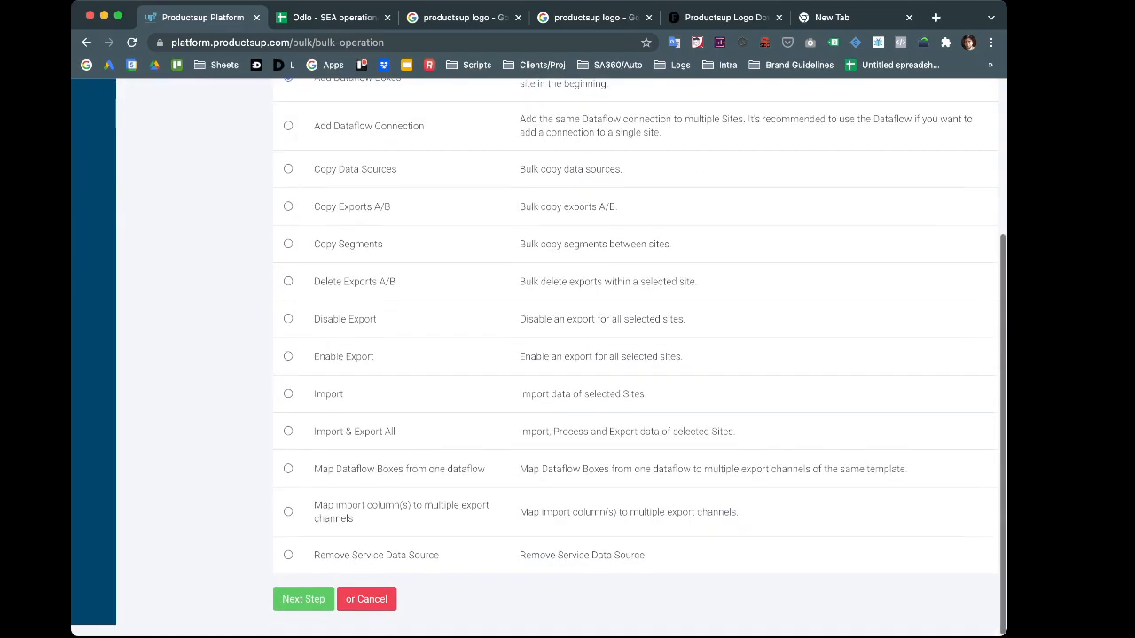
click(303, 610)
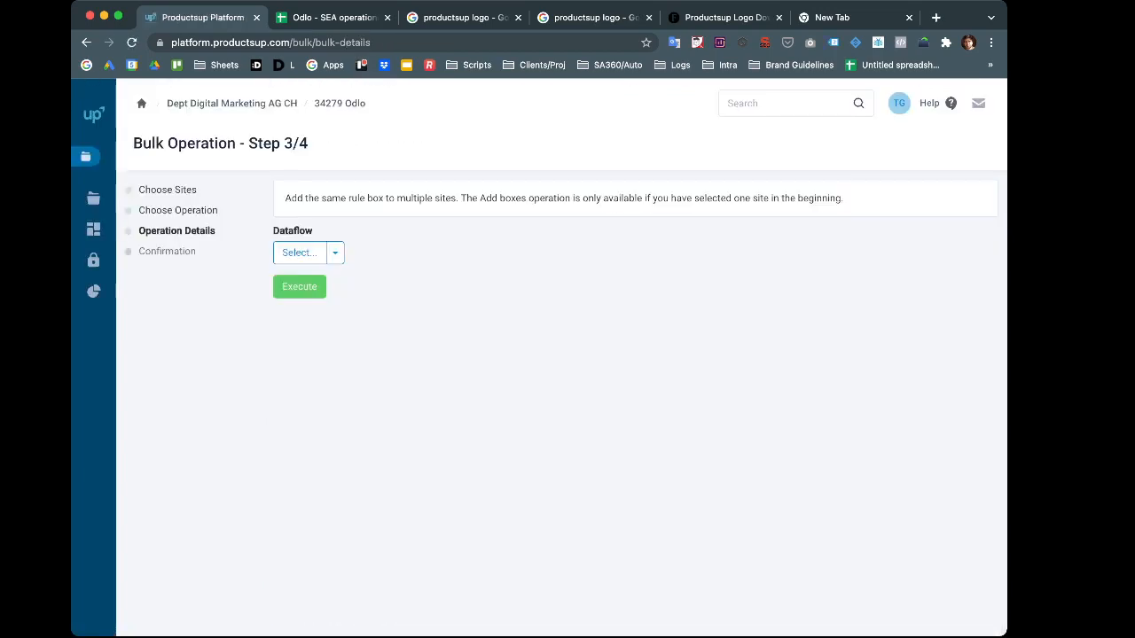
Choose the Import - Intermediate dataflow and include the boxes of the age_group, color, condition and description connections
click(335, 253)
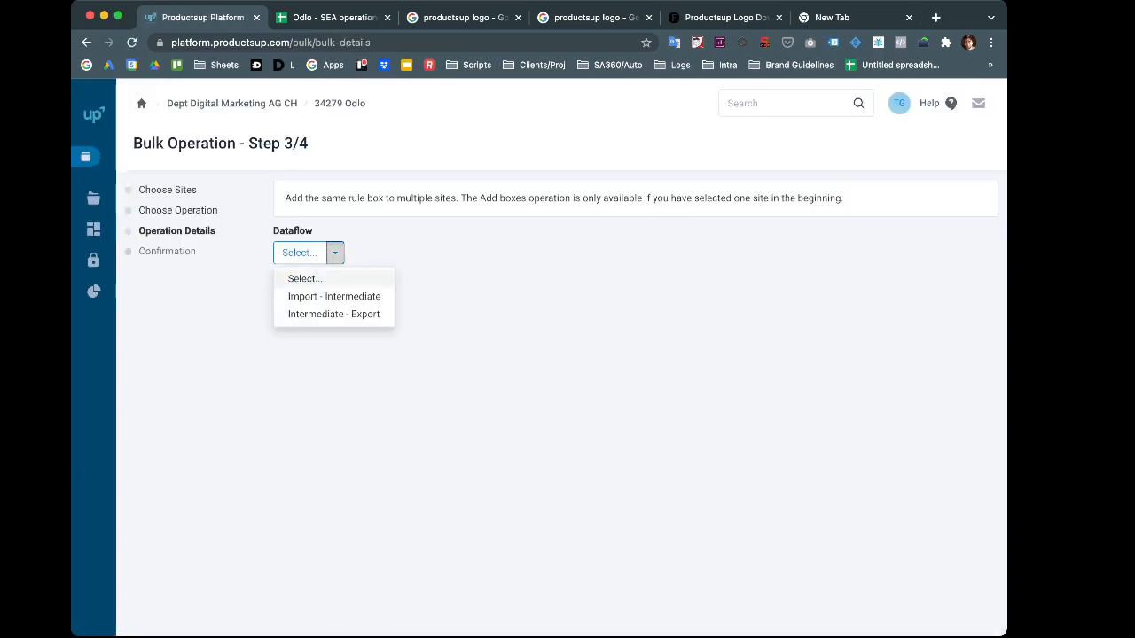
click(333, 296)
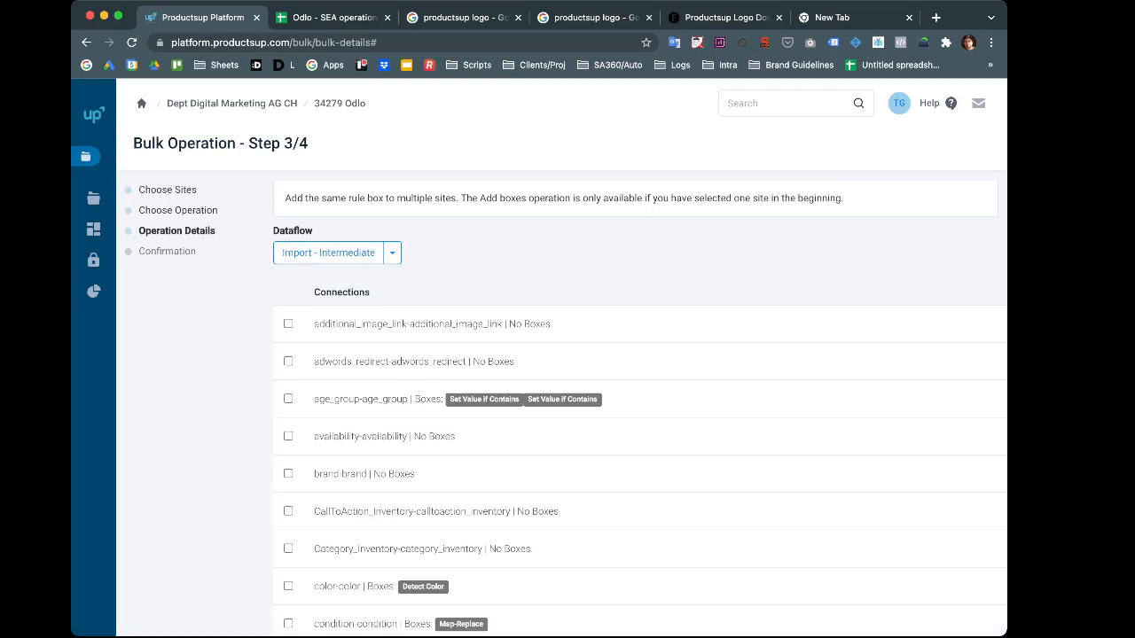
click(288, 399)
scroll(288, 408, down, 4)
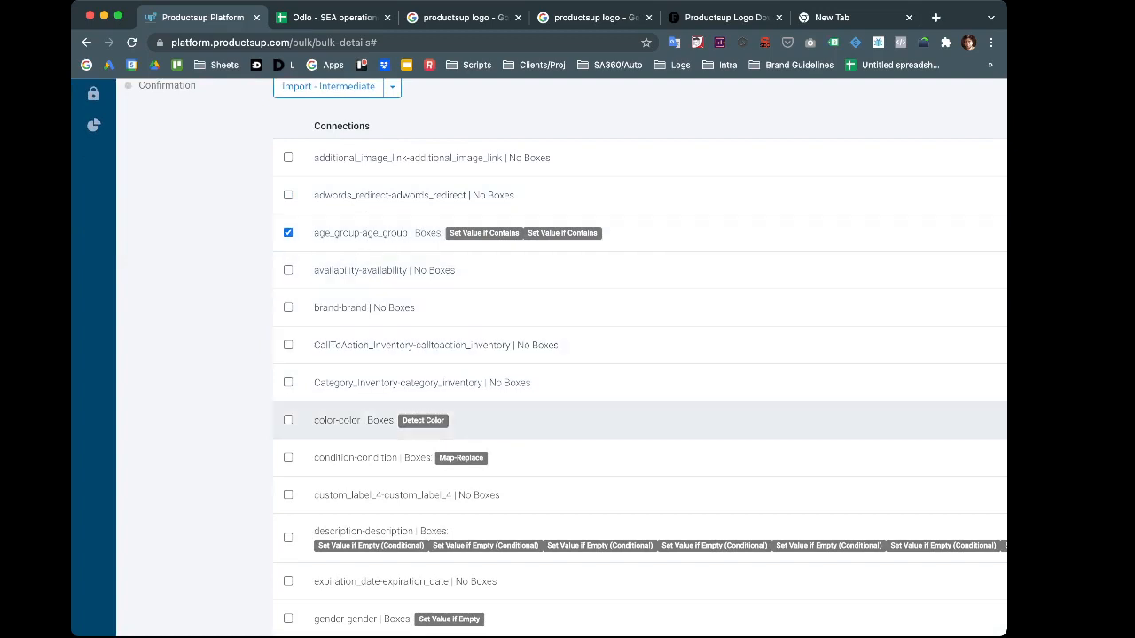
click(288, 420)
scroll(532, 420, down, 3)
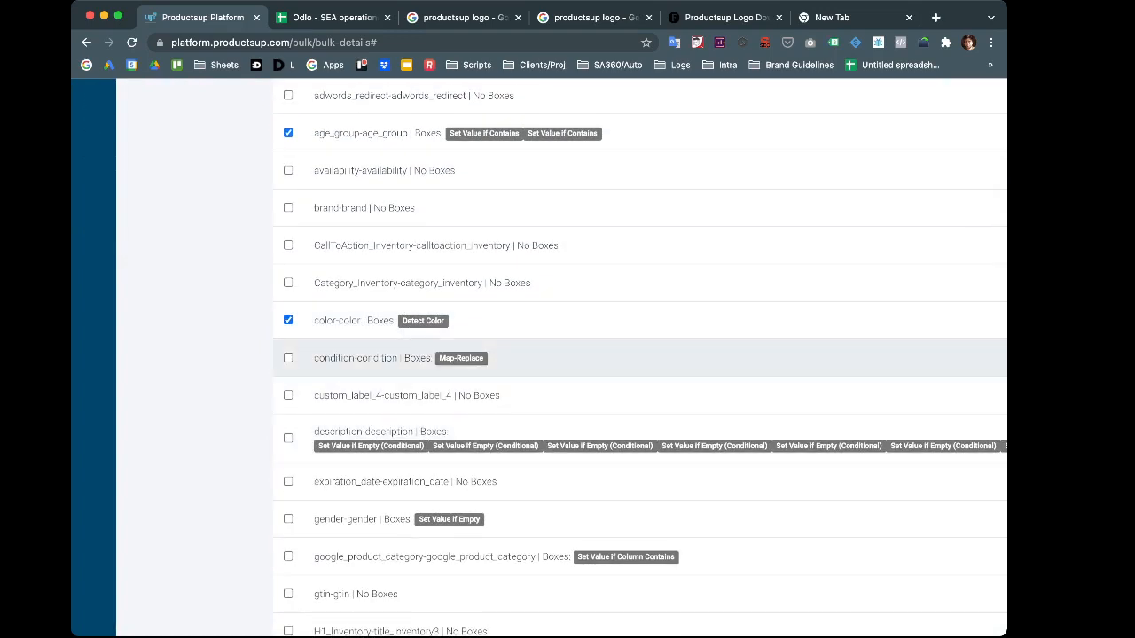
click(288, 357)
scroll(288, 357, down, 3)
click(288, 328)
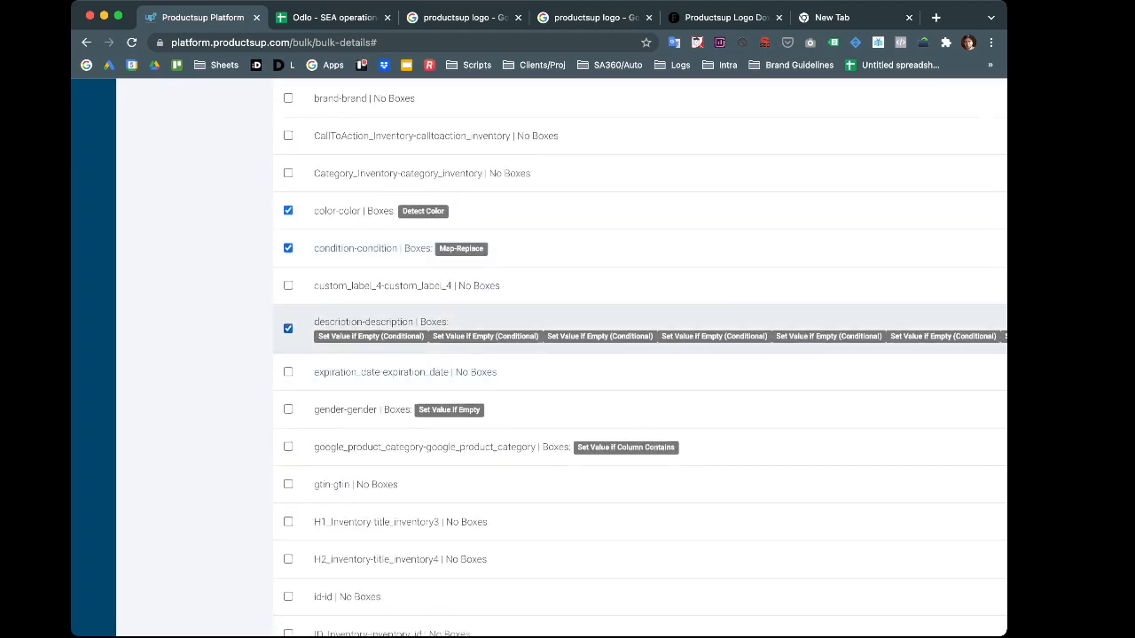
Include the boxes of the gender, google_product_category and material connections in the bulk copy
scroll(288, 328, down, 3)
click(288, 324)
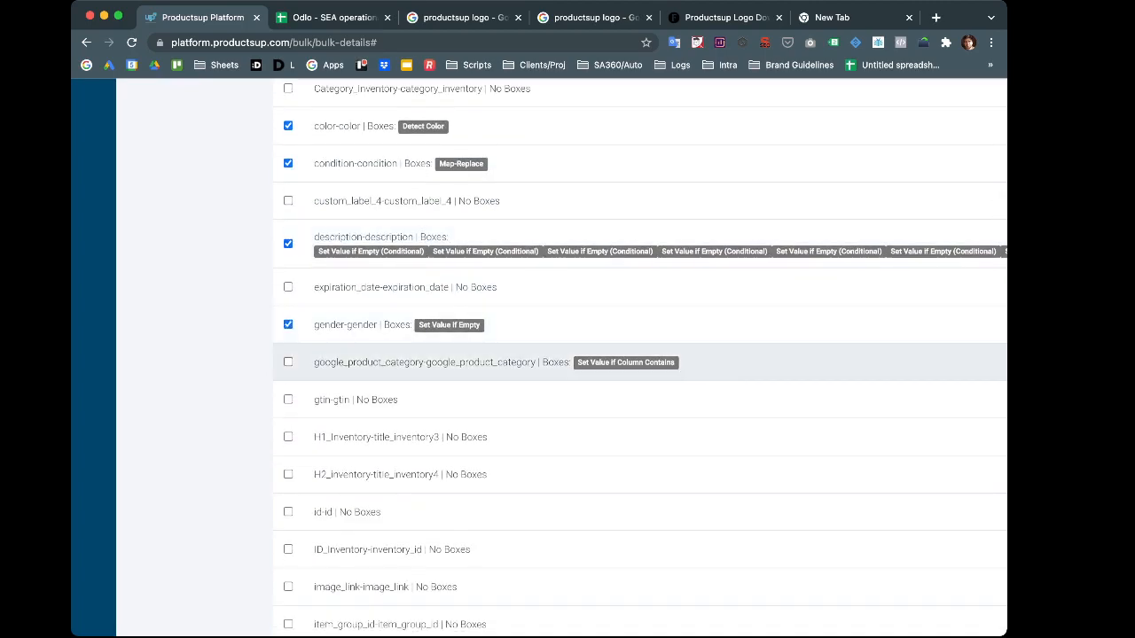
click(288, 362)
scroll(288, 361, down, 3)
scroll(288, 378, down, 3)
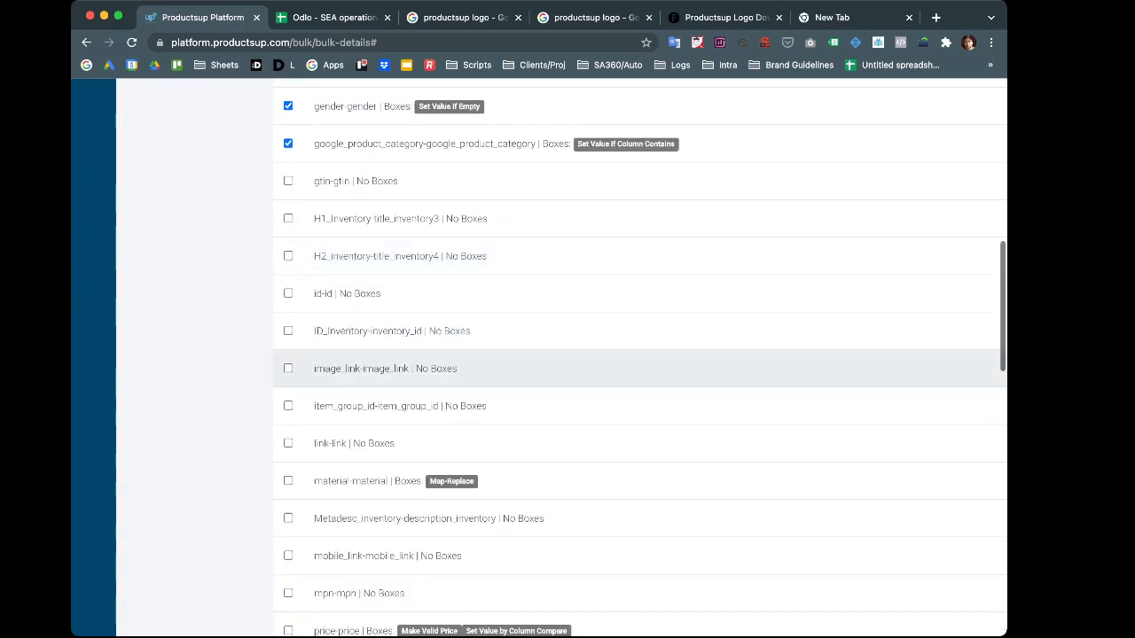
click(288, 478)
Include the boxes of the price-price, price-price_raw, product_type and shipping connections in the bulk copy
scroll(288, 479, down, 3)
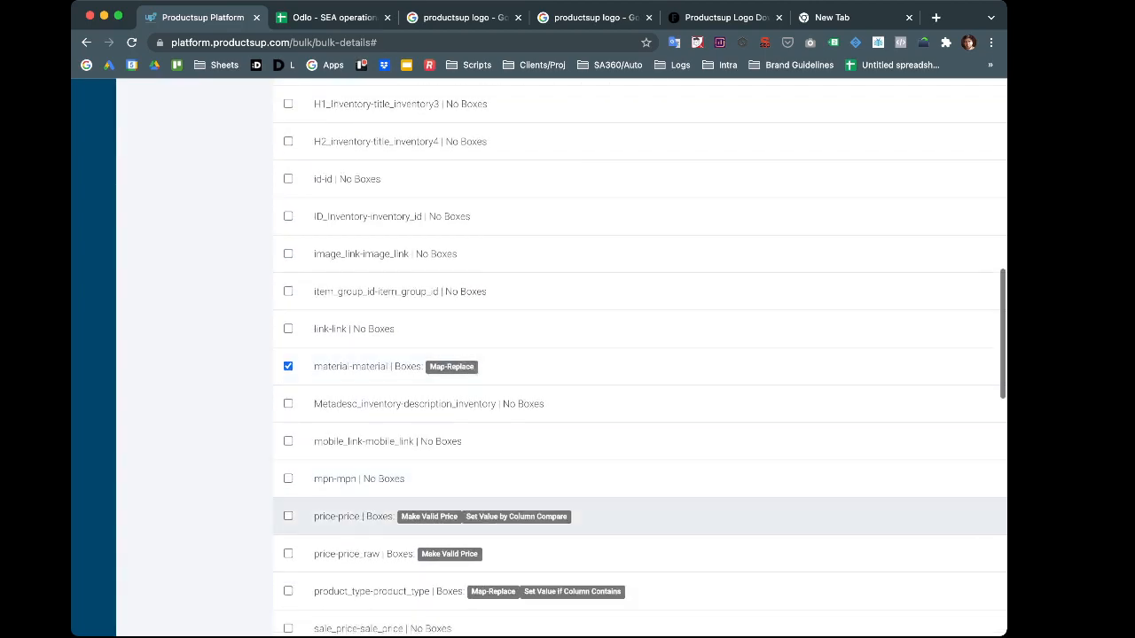
click(289, 515)
scroll(288, 516, down, 5)
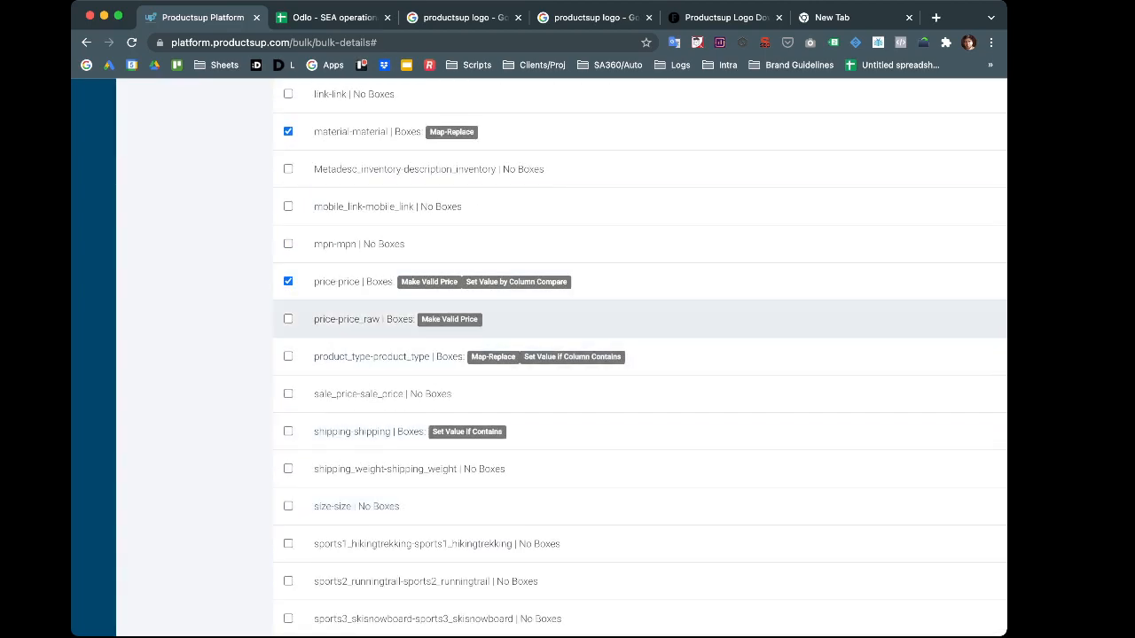
click(288, 319)
click(288, 356)
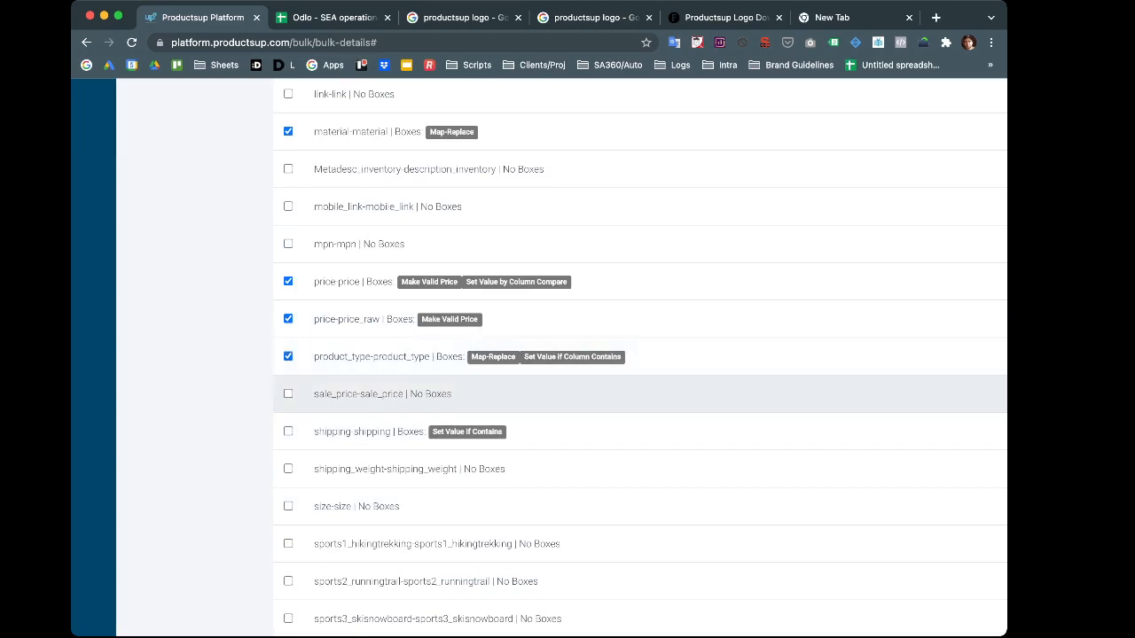
click(288, 432)
Include the boxes of the title-title, title-title_1 and title-title_2 connections in the bulk copy
scroll(288, 431, down, 6)
scroll(289, 437, down, 2)
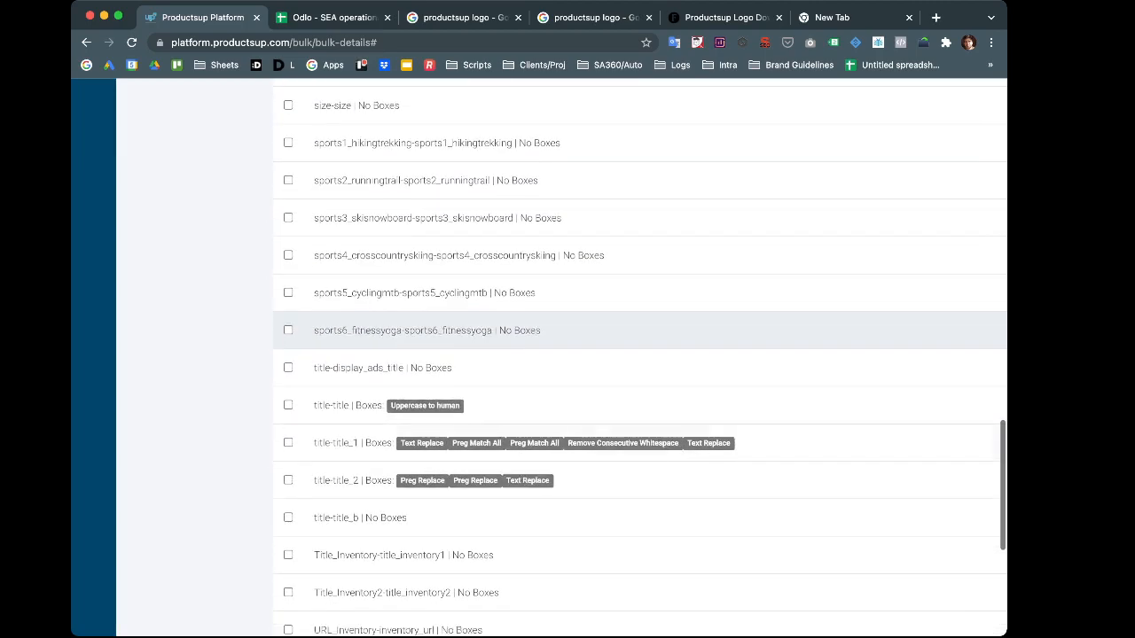
click(288, 405)
click(288, 442)
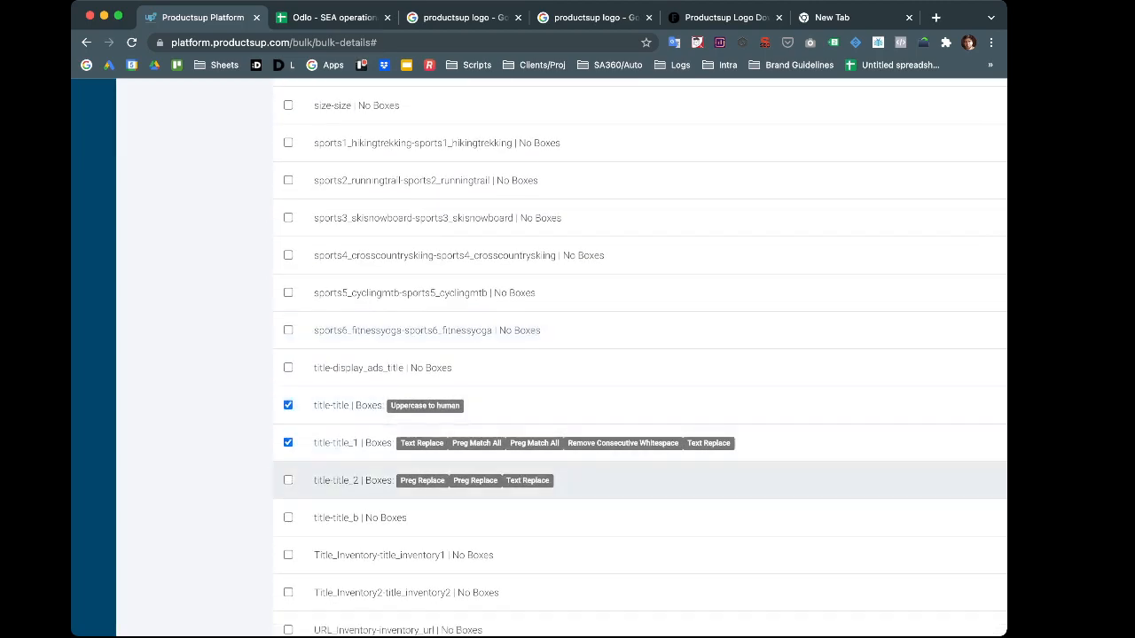
click(288, 479)
Set Odlo BE | fr as the target site and execute the bulk copy of the selected dataflow boxes
scroll(288, 479, down, 4)
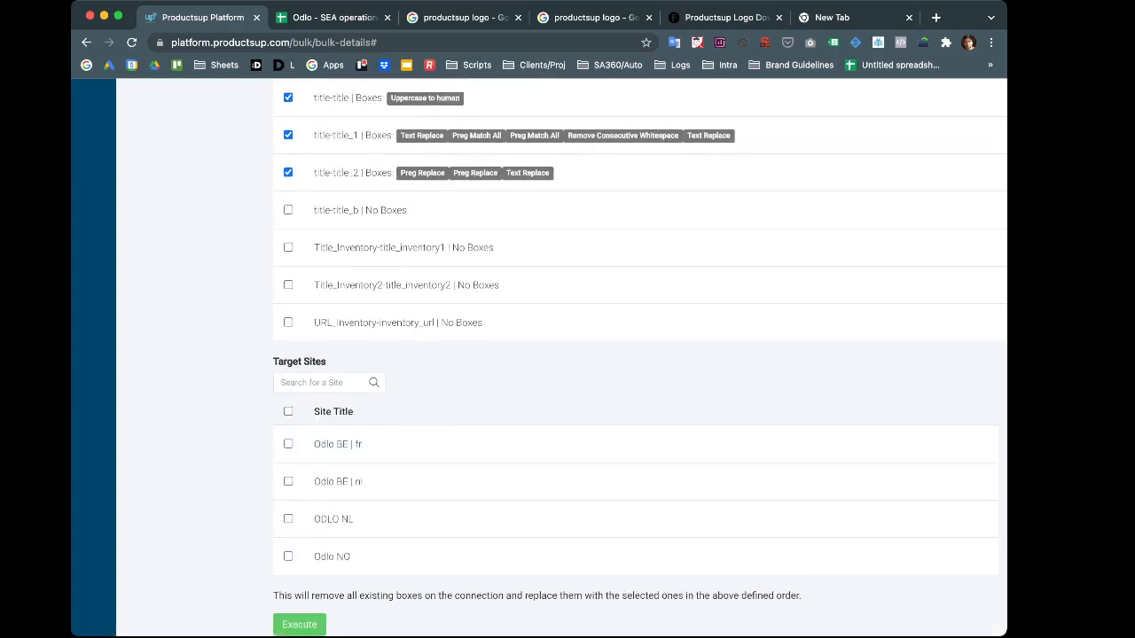
click(288, 443)
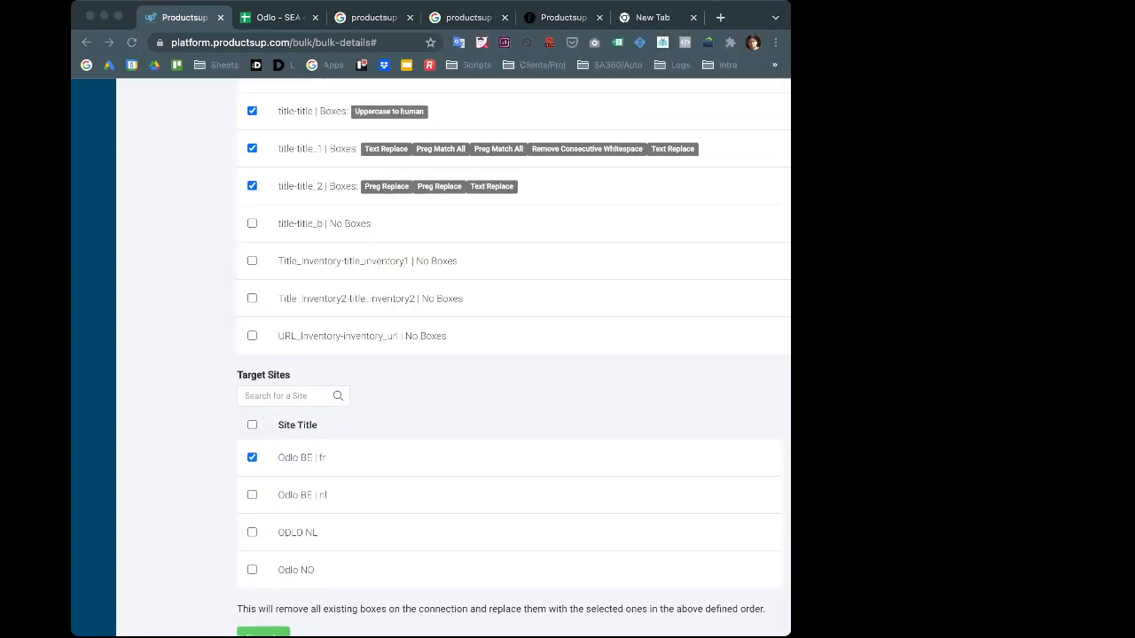
scroll(509, 354, down, 1)
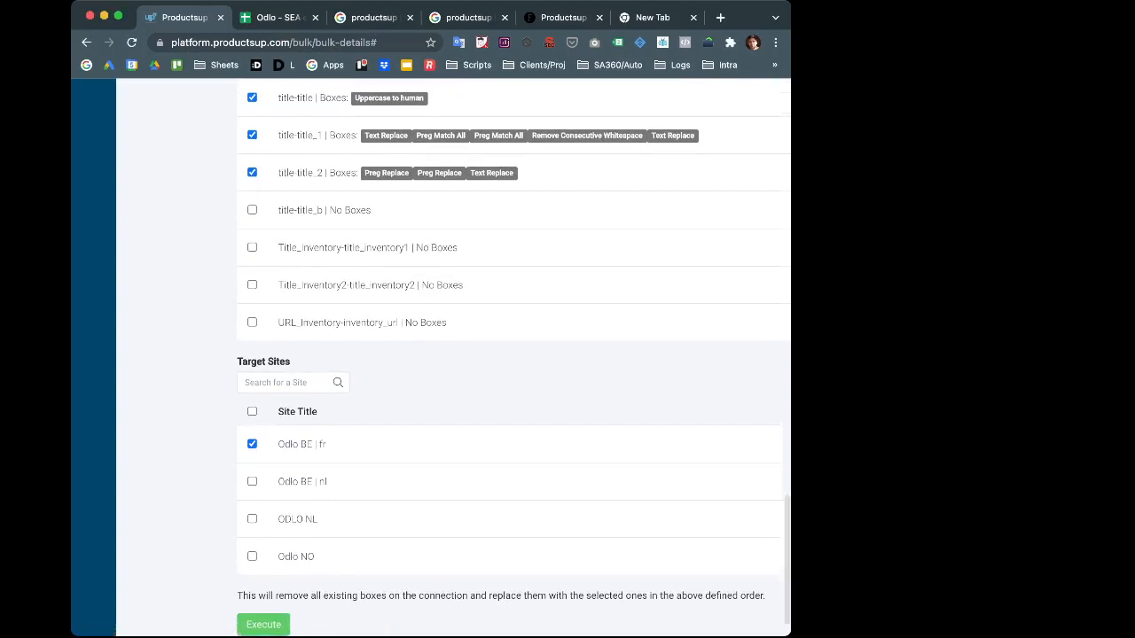
click(263, 624)
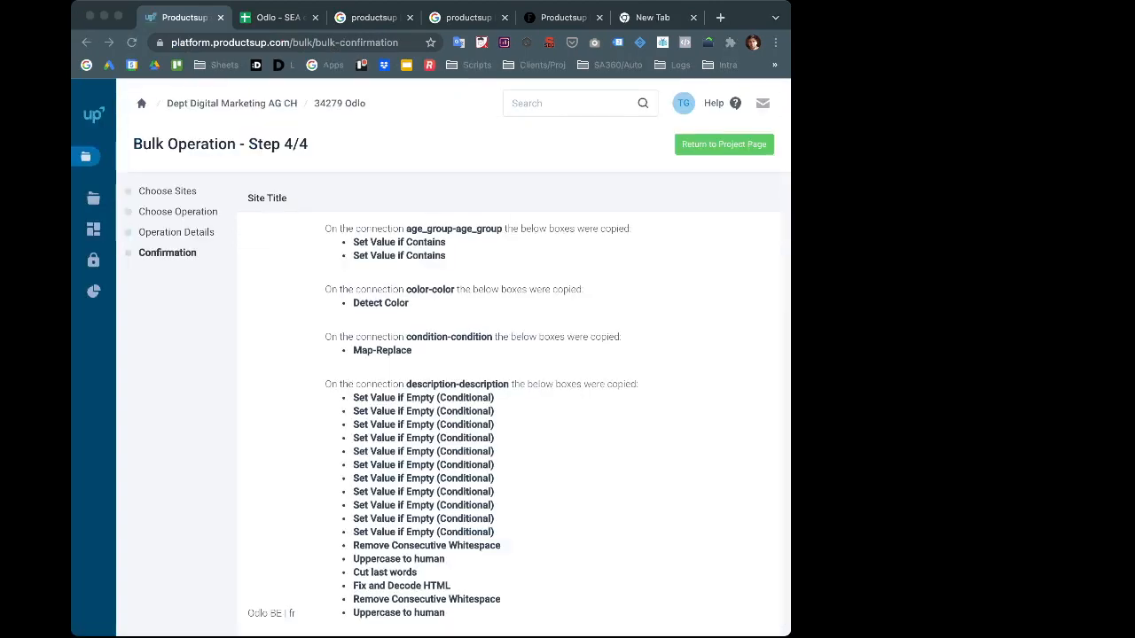
Review the bulk operation's confirmation of copied boxes and reopen the Odlo UK site from the Odlo project
scroll(514, 355, down, 10)
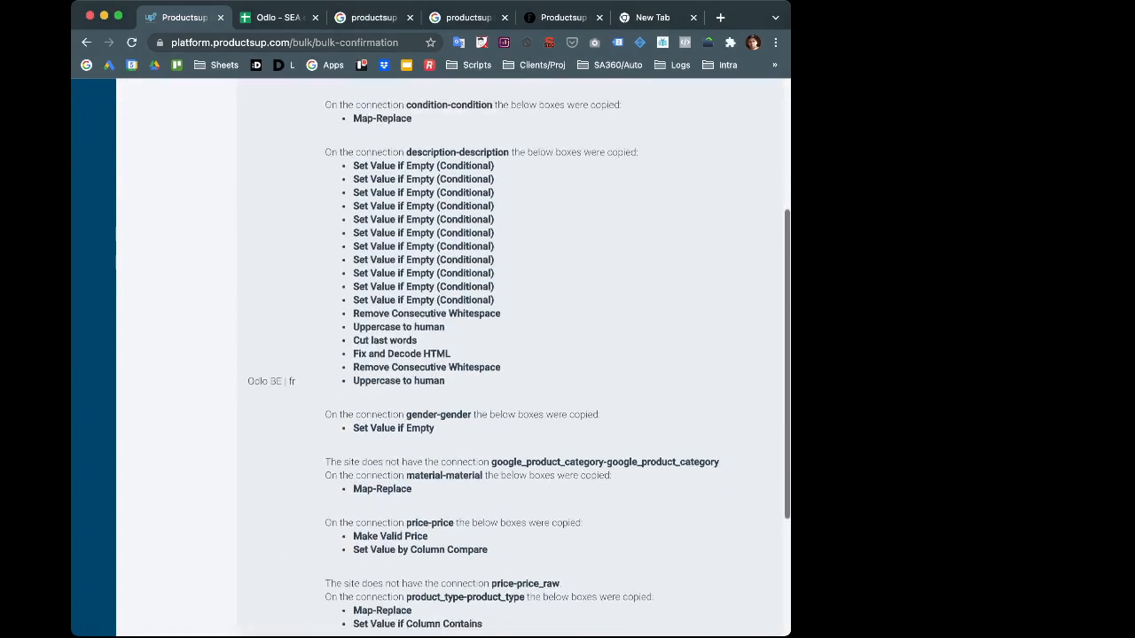
scroll(515, 355, up, 10)
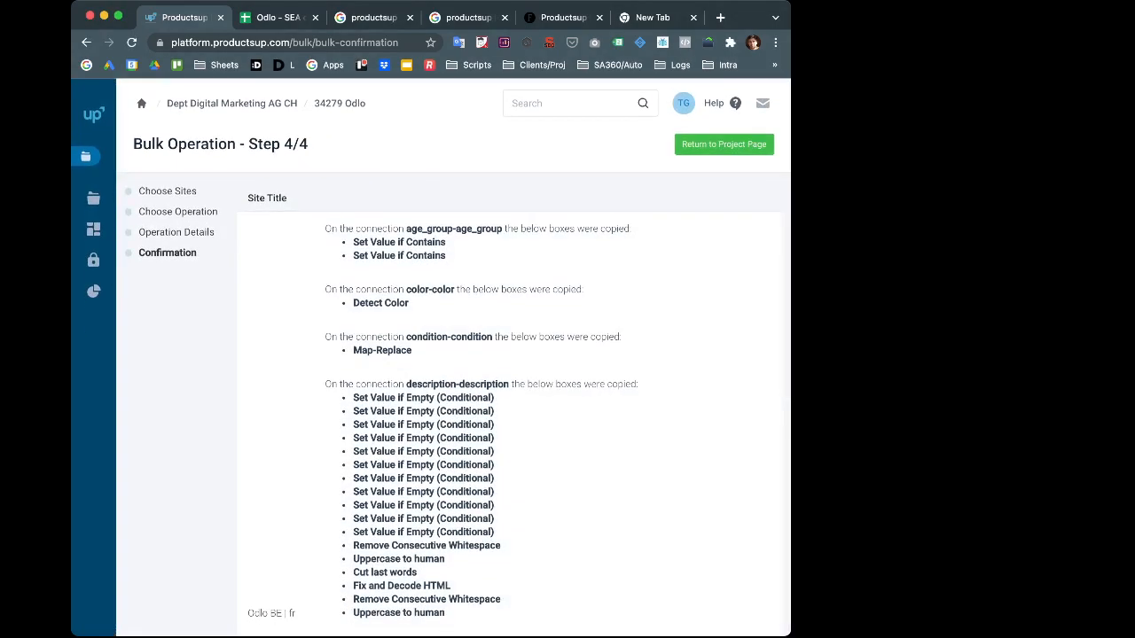
click(724, 143)
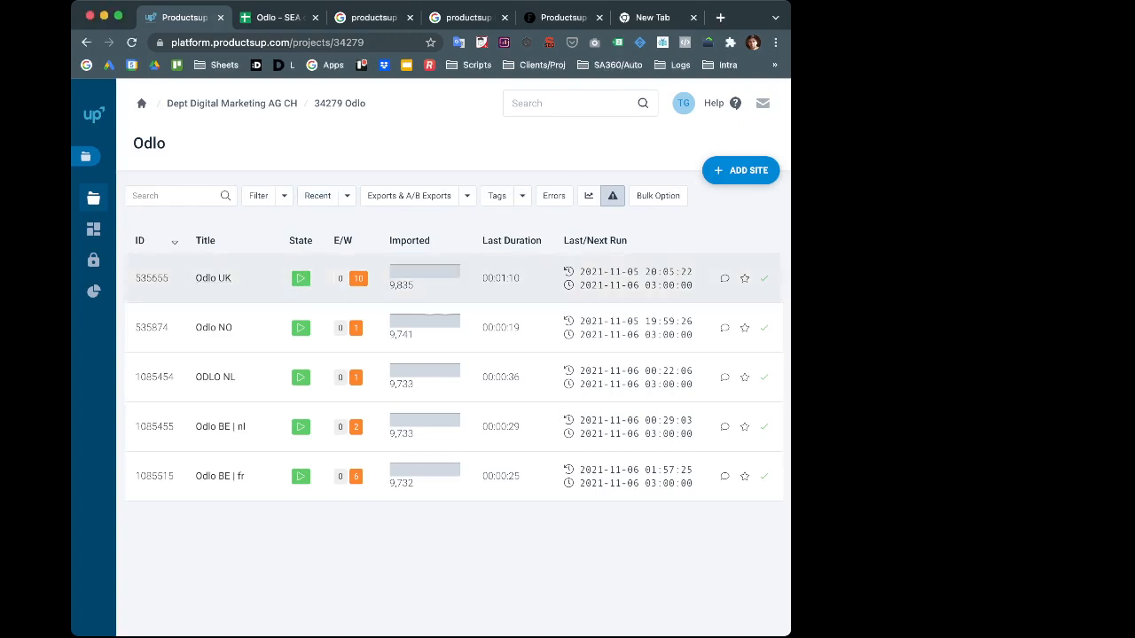
click(212, 278)
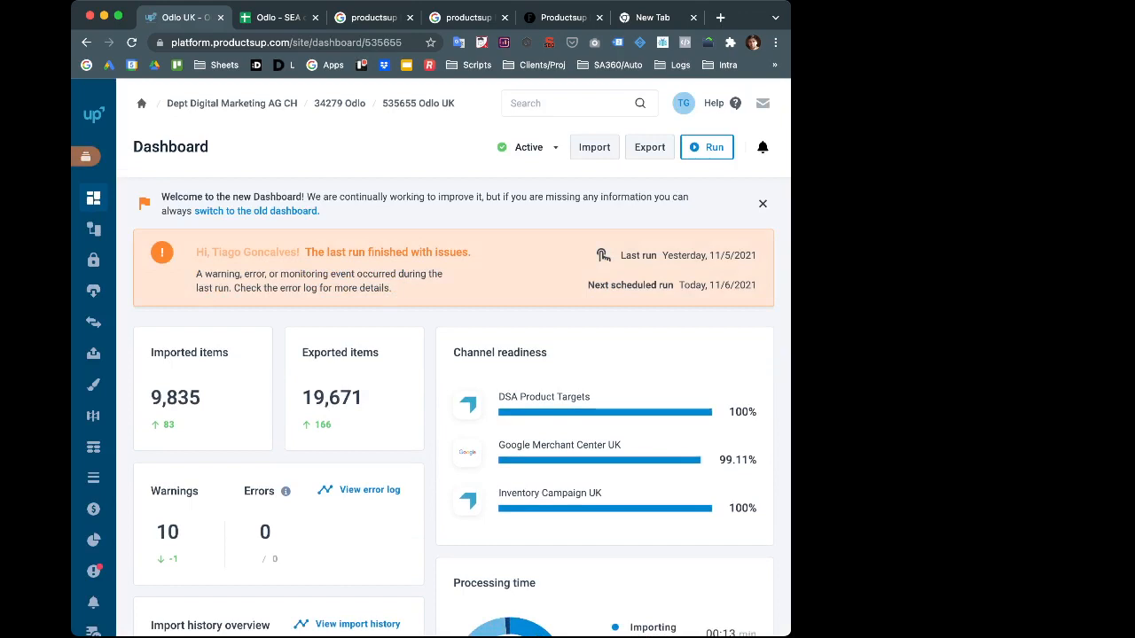
Open Odlo UK's Dataflow and resize the browser window to be wider and about two-thirds as tall
drag(790, 306, 967, 306)
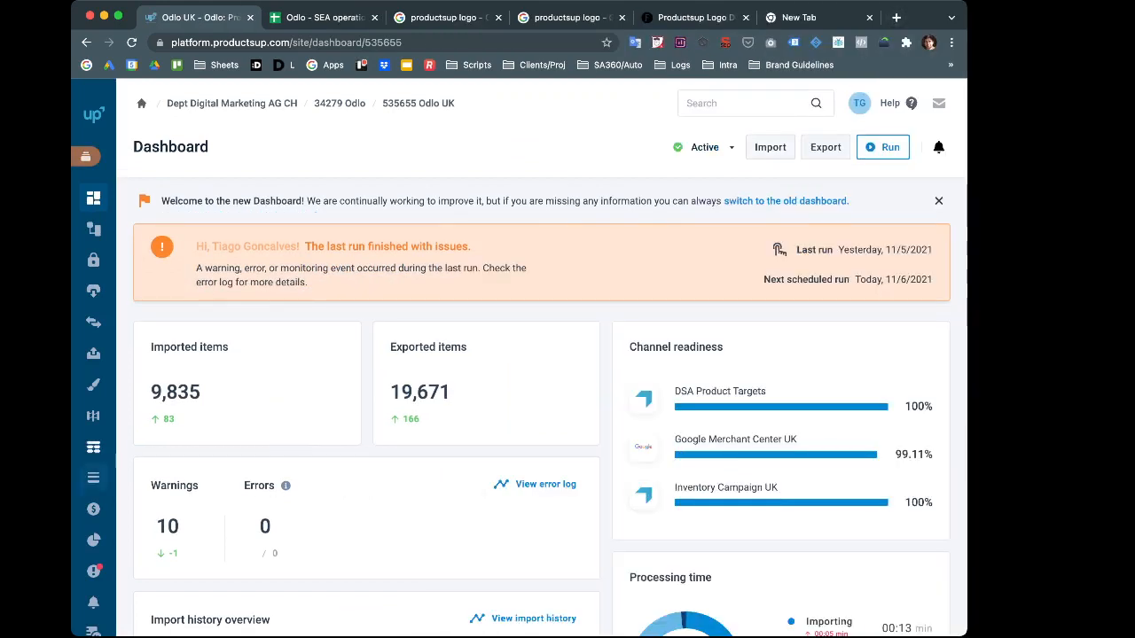
mouse_move(96, 385)
click(135, 415)
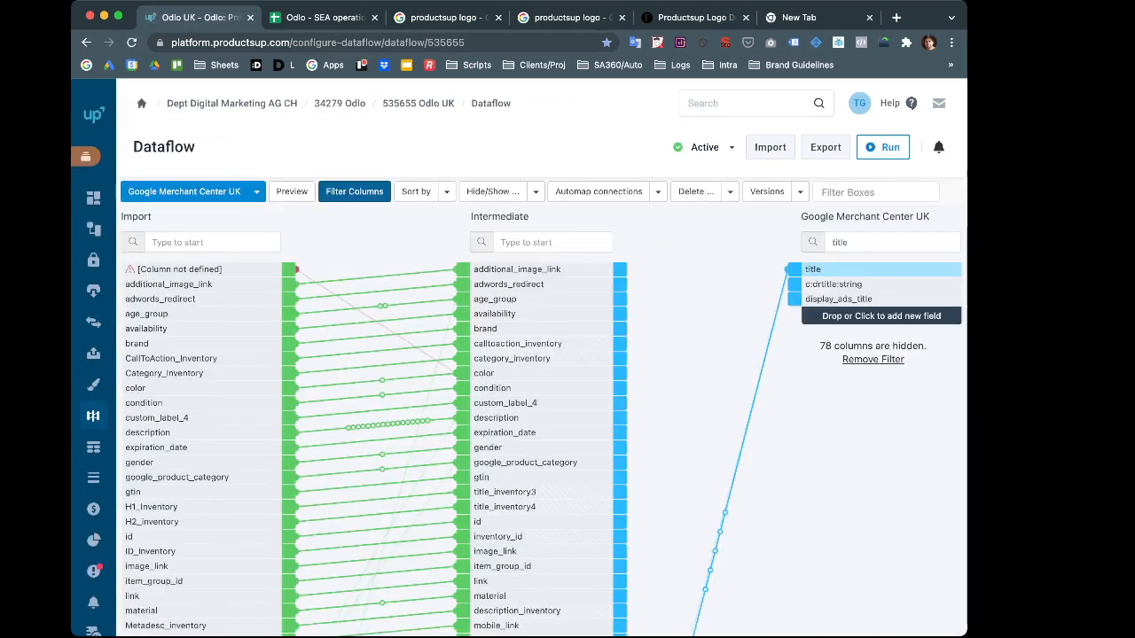
drag(966, 636, 1088, 438)
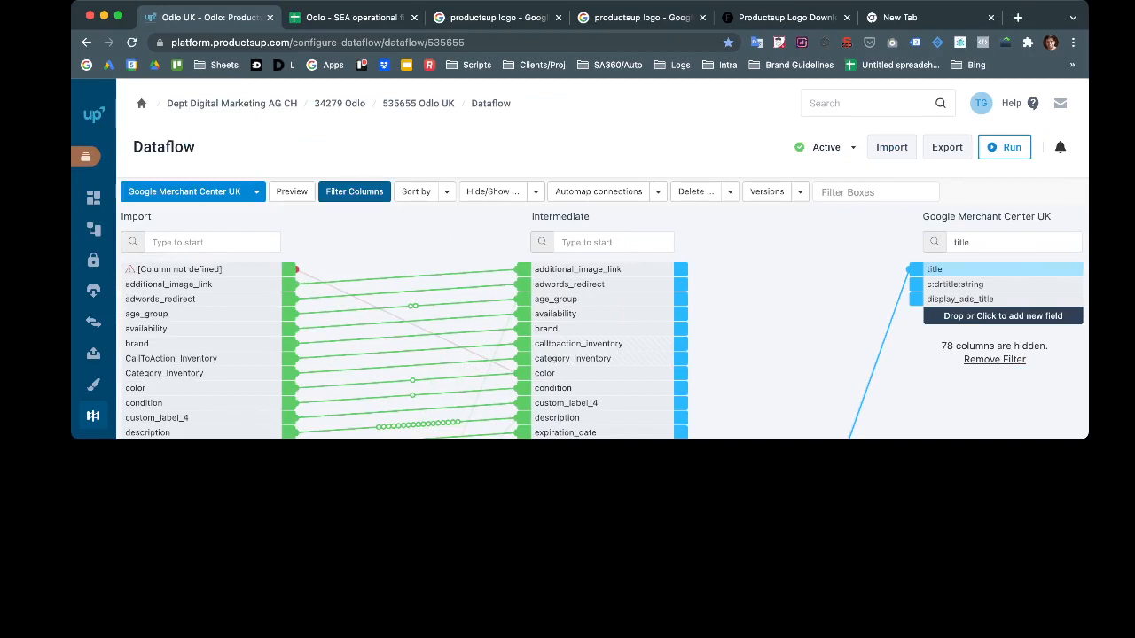
Examine Odlo UK's import-to-intermediate connections and their rule boxes, from additional_image_link down to the title and inventory columns
key(super+Tab)
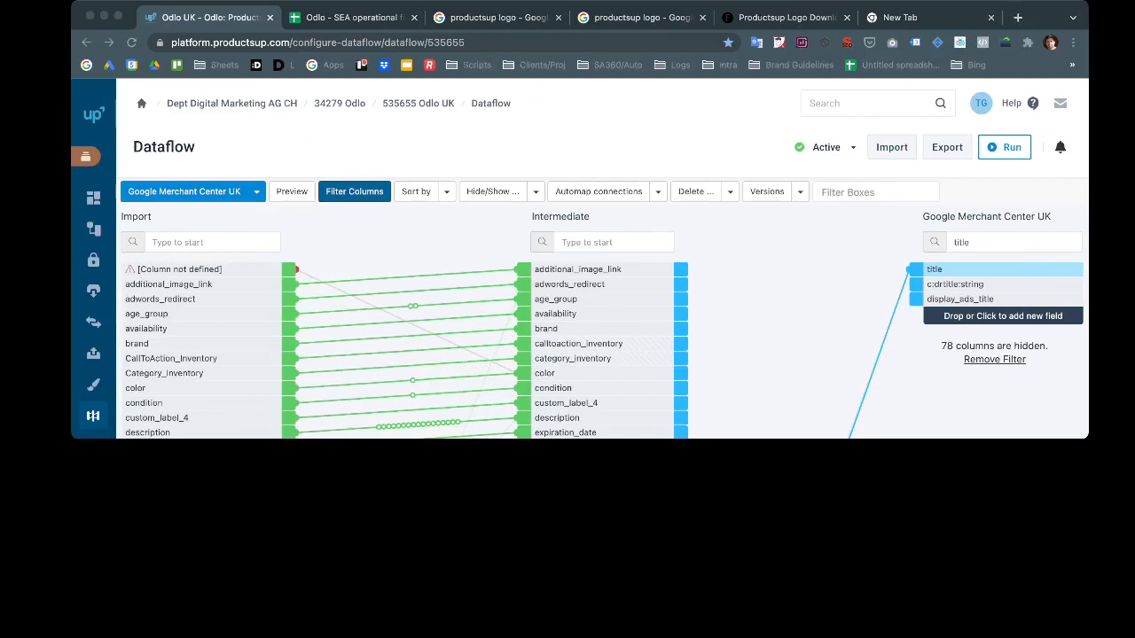
key(super+Tab)
scroll(603, 302, down, 2)
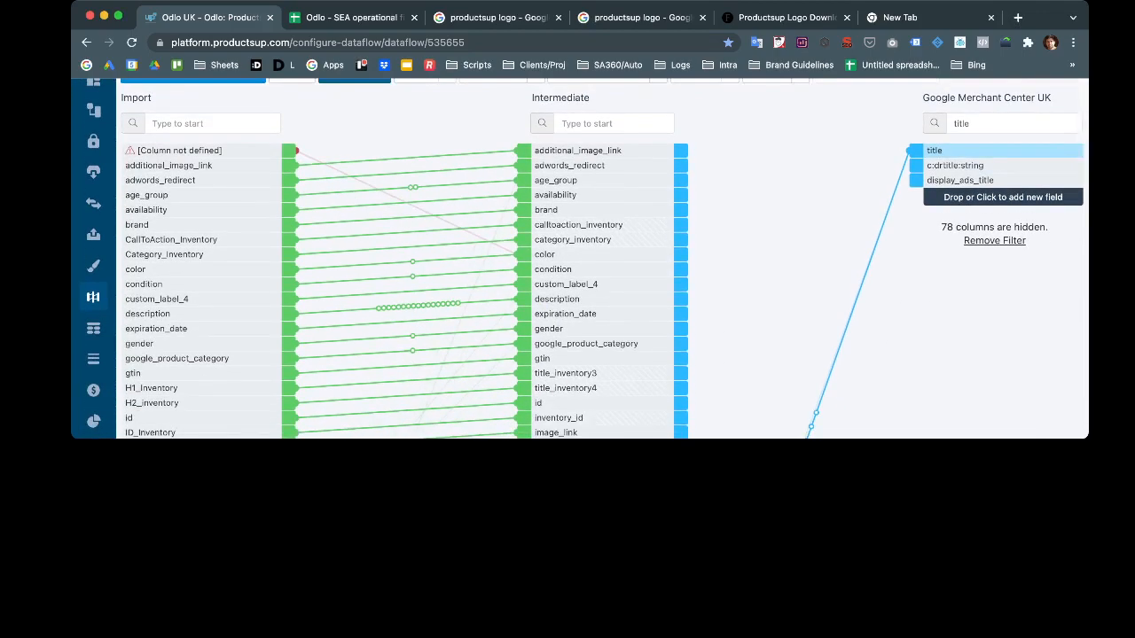
key(super+Tab)
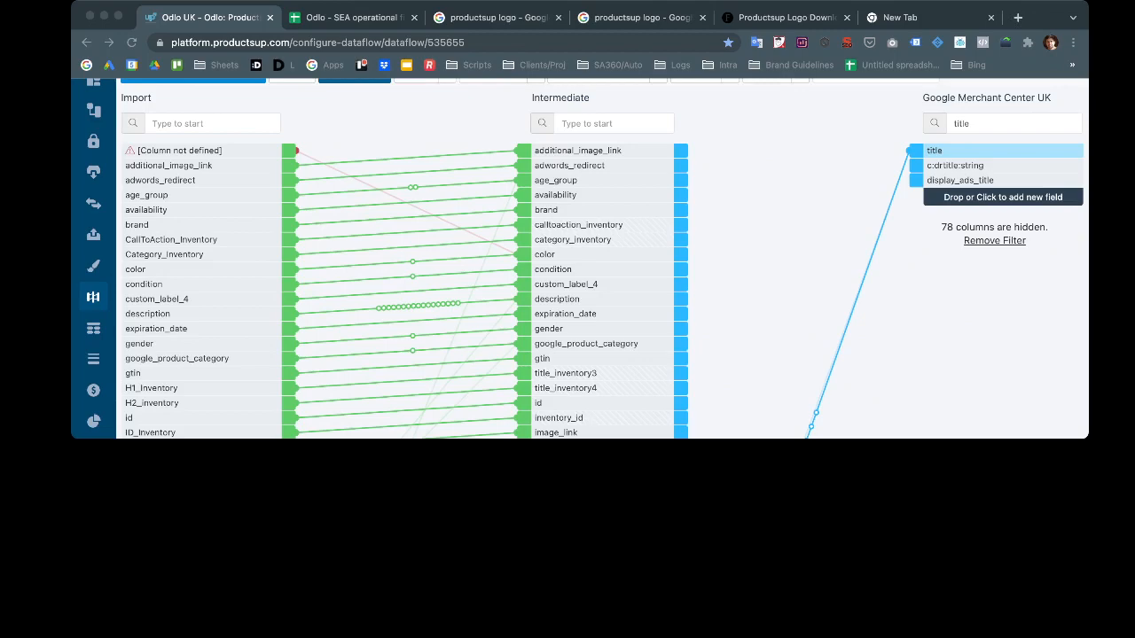
scroll(408, 178, down, 3)
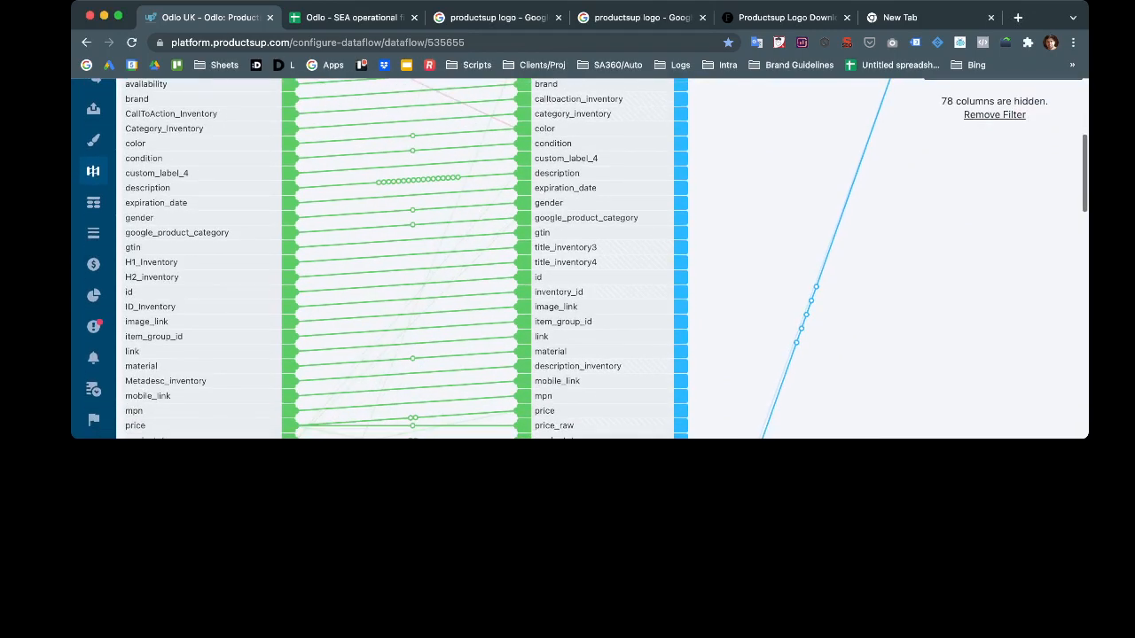
key(super+Tab)
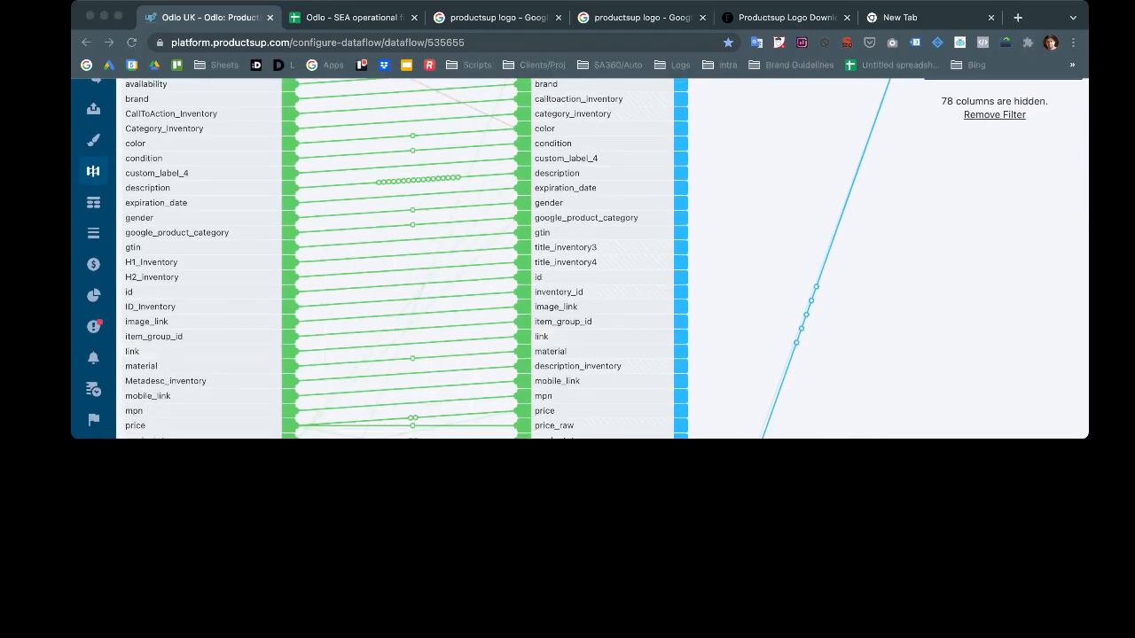
scroll(408, 257, down, 3)
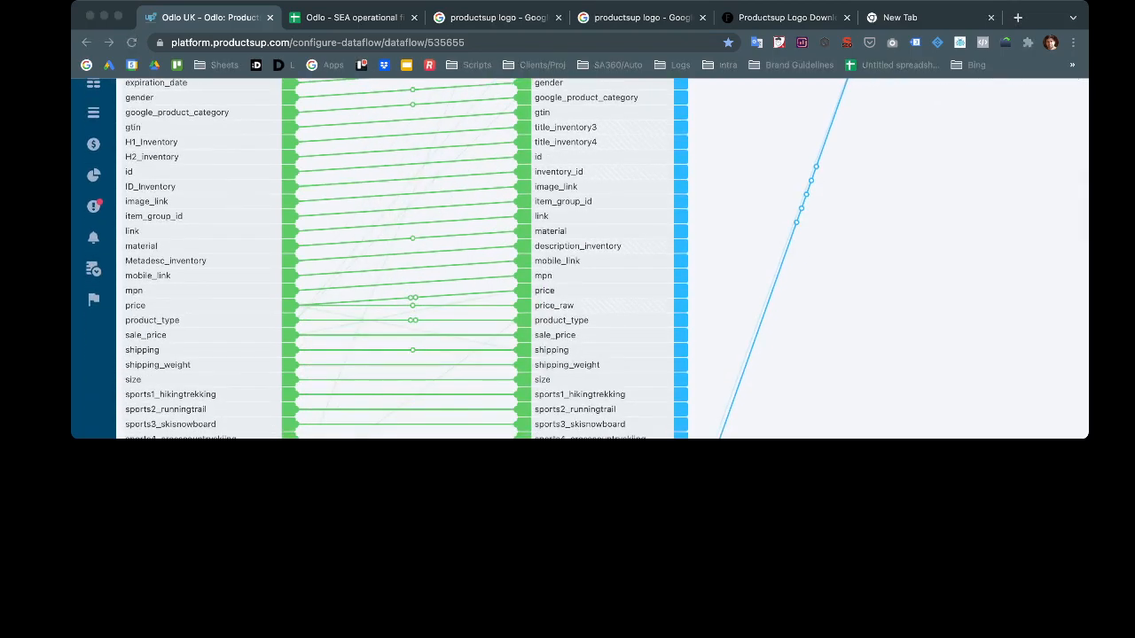
scroll(408, 257, down, 4)
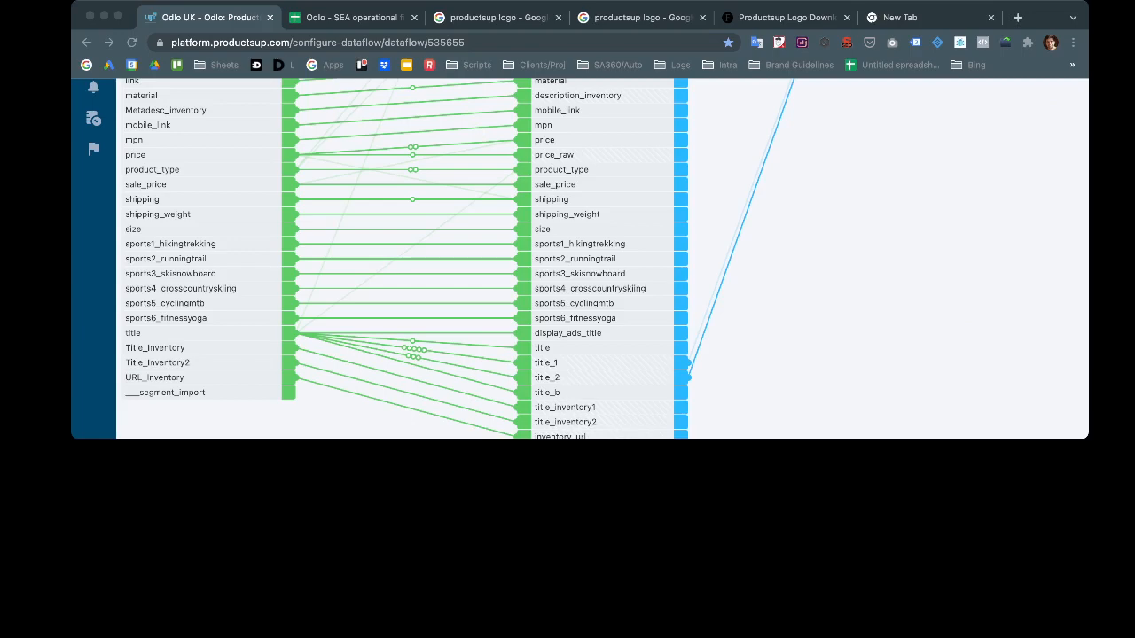
scroll(598, 125, up, 6)
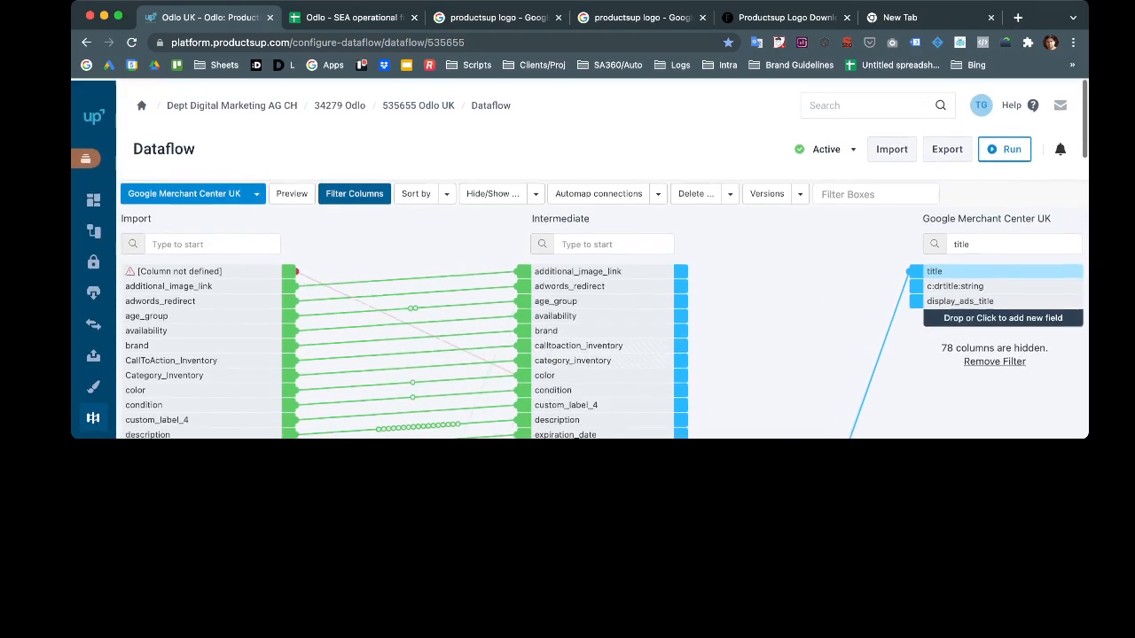
Clear the title filter on the Google Merchant Center UK columns and review the intermediate-to-export connections around title
scroll(598, 125, down, 1)
double_click(962, 176)
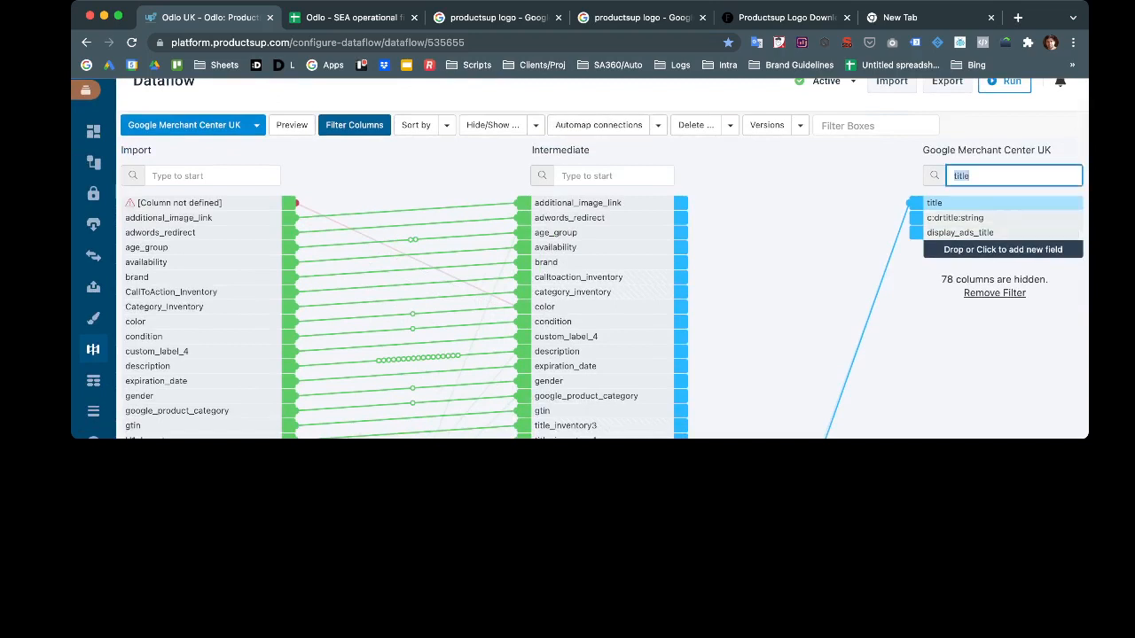
key(BackSpace)
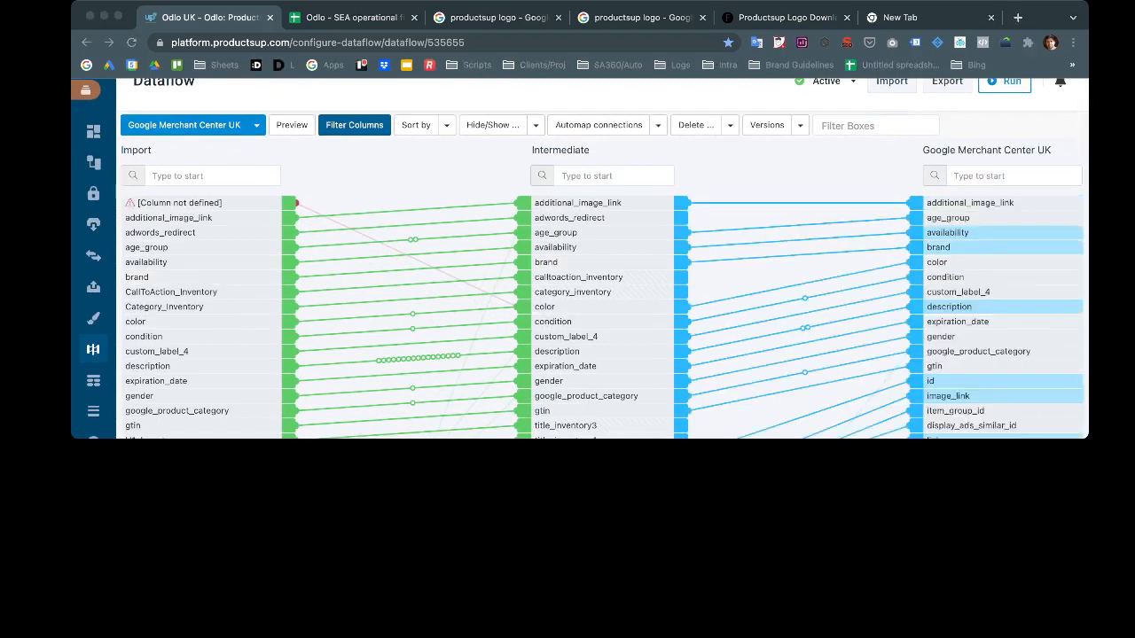
click(1013, 176)
scroll(1012, 176, down, 8)
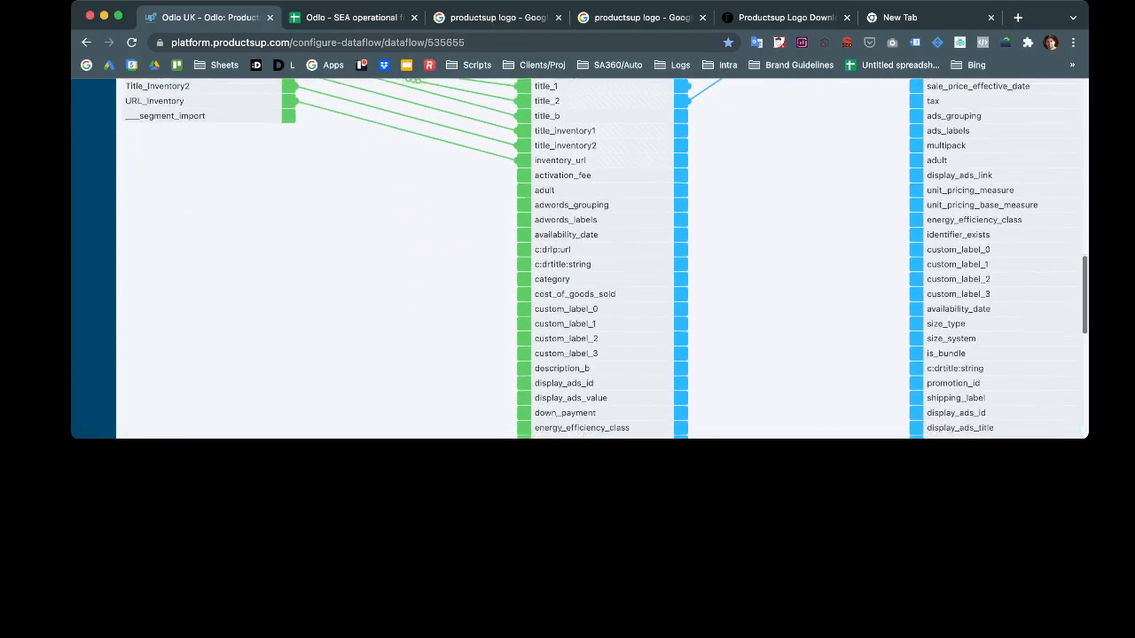
scroll(1012, 175, up, 2)
scroll(585, 257, up, 3)
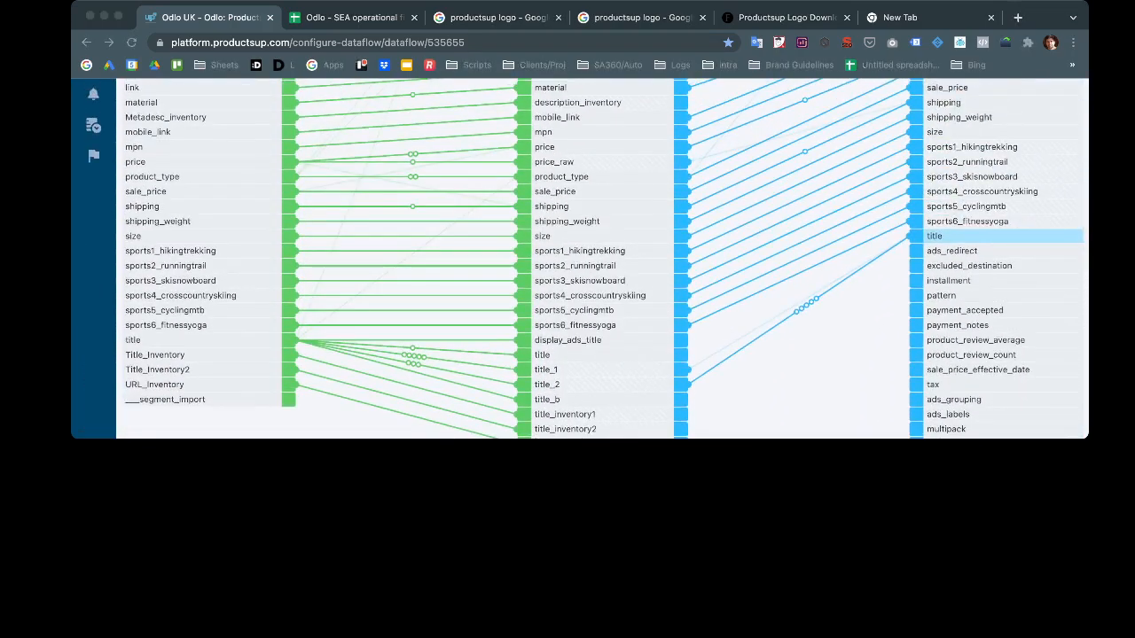